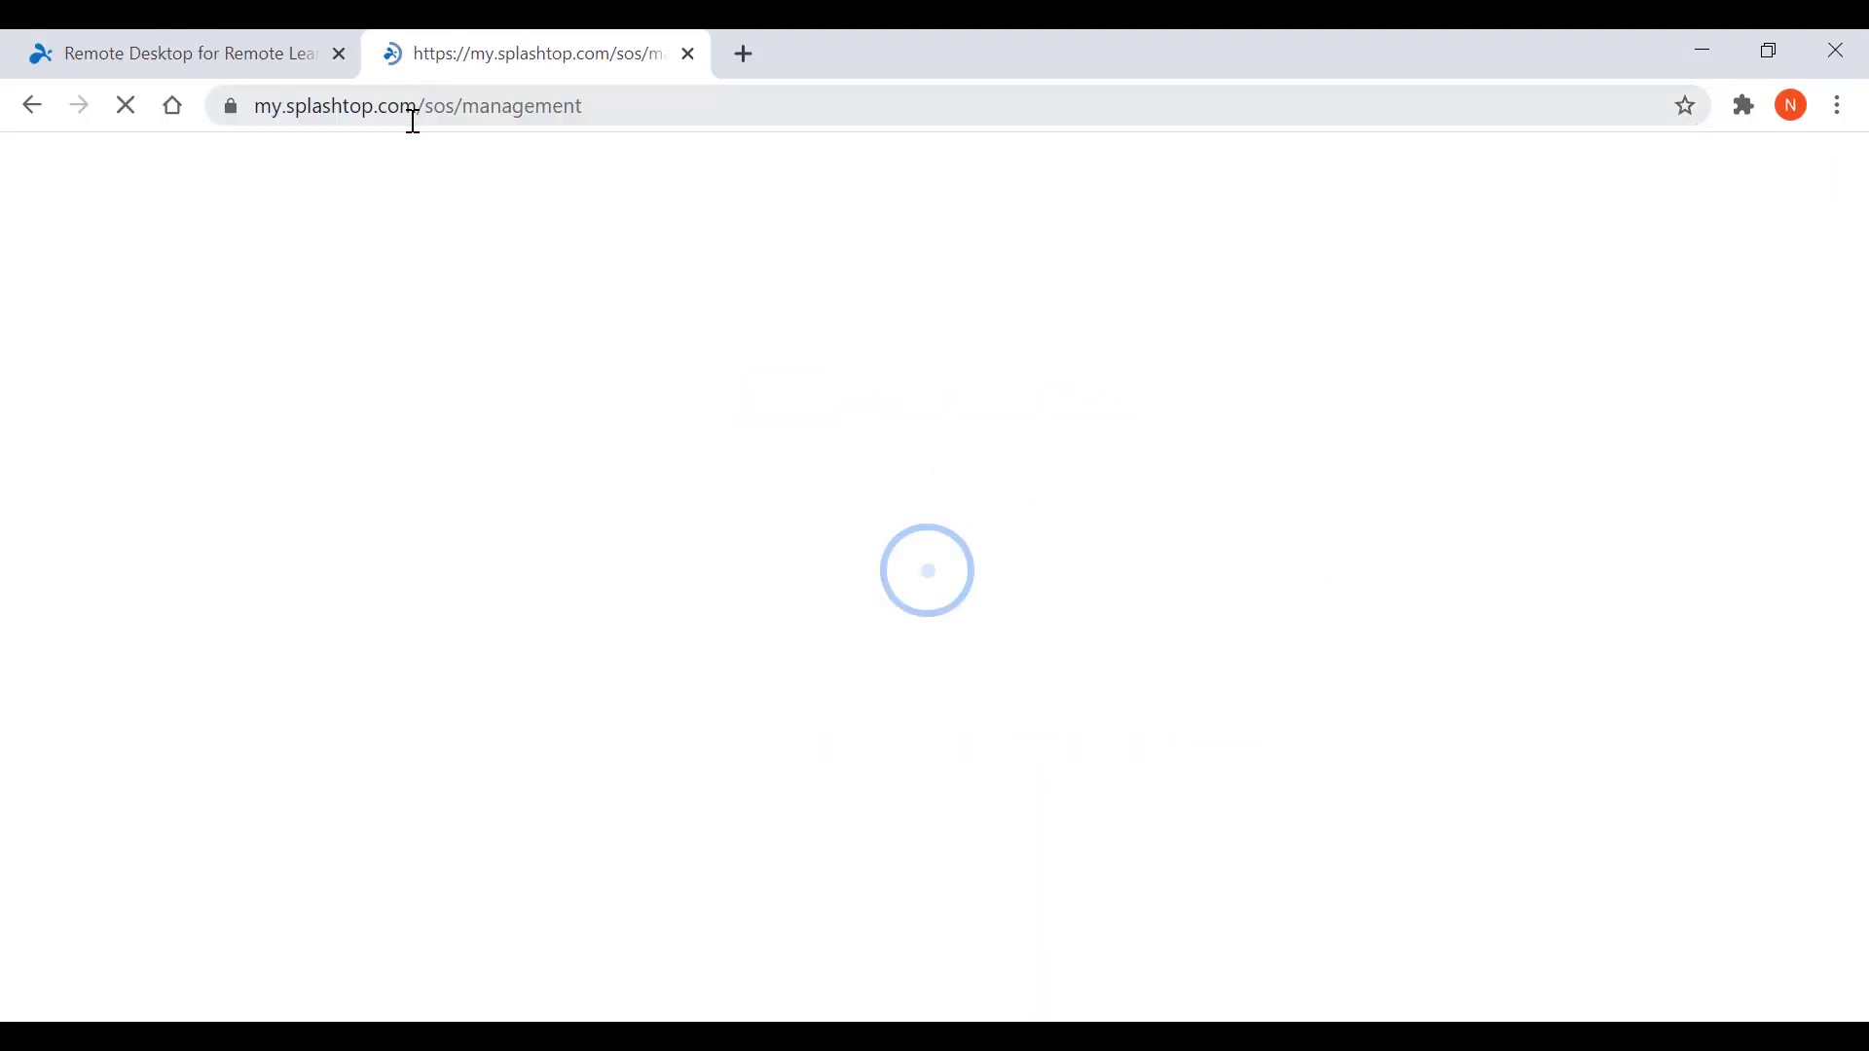
- Start a new deployment package from Management > Deployment
{"action": "mouse_move", "coordinate": [772, 183]}
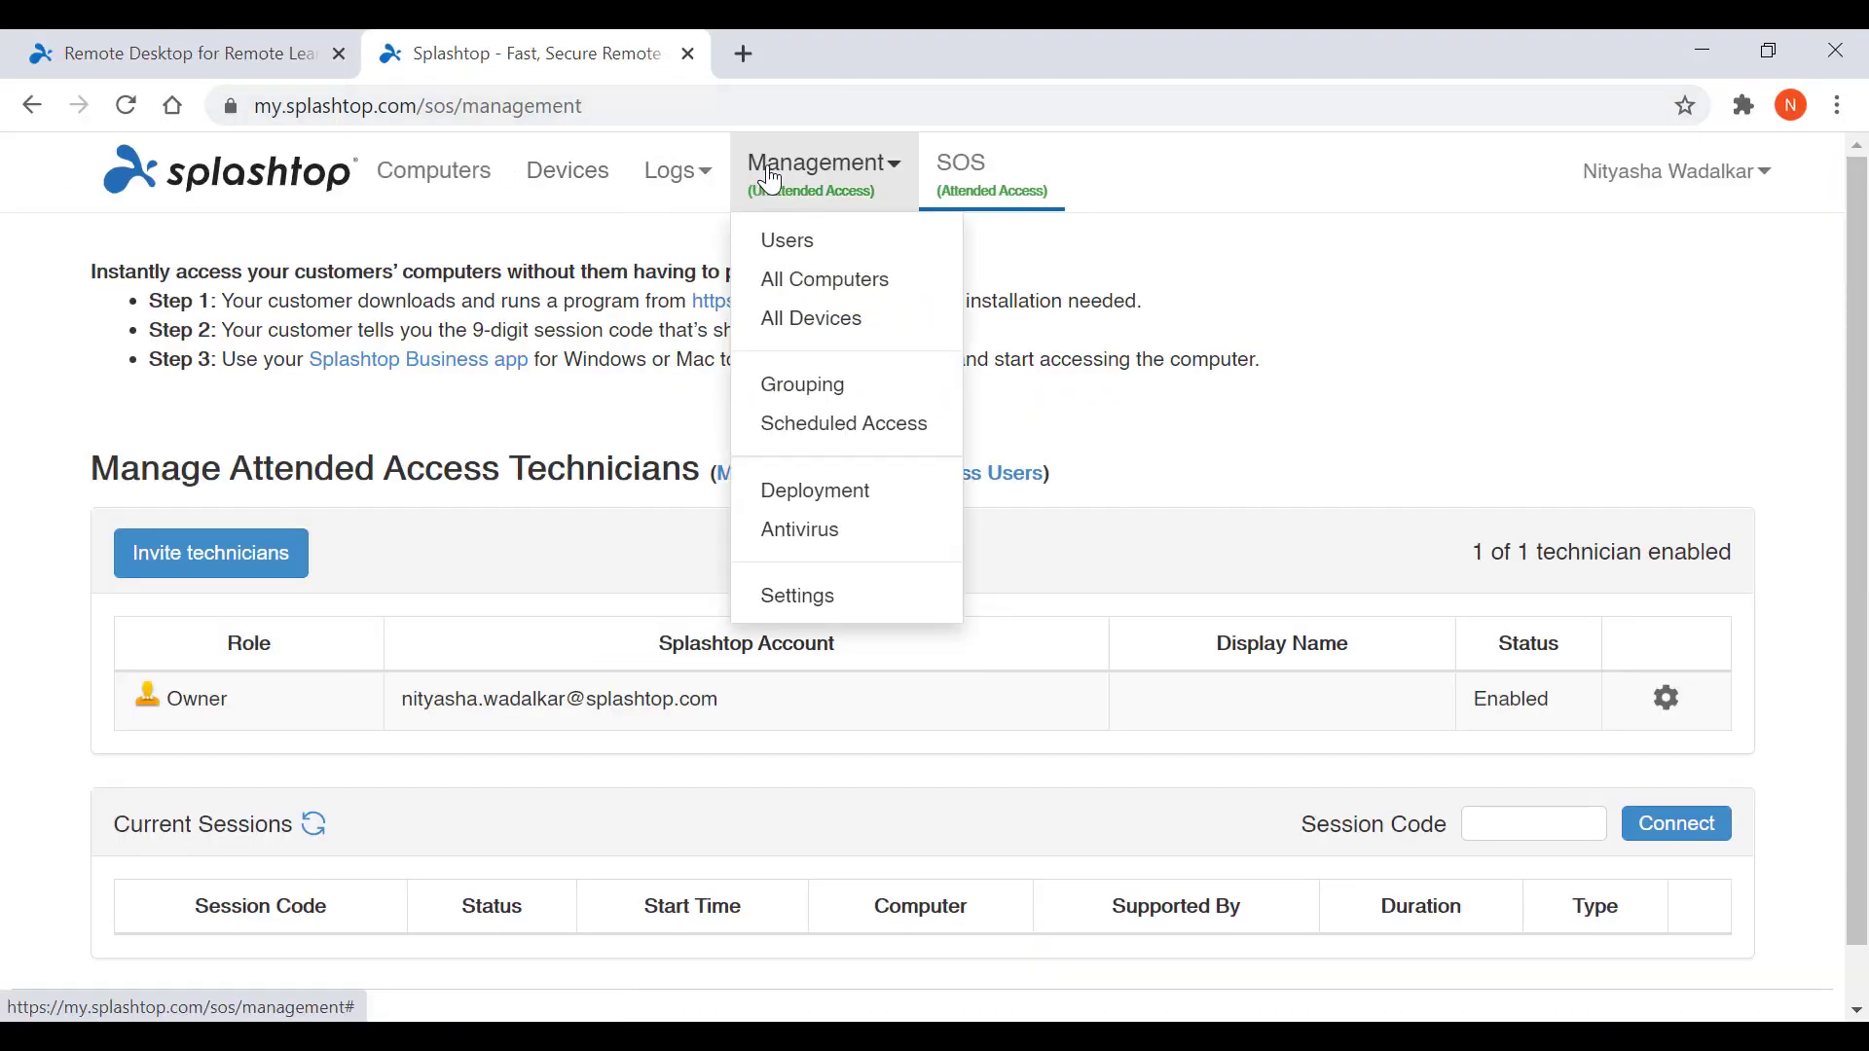
{"action": "left_click", "coordinate": [787, 497]}
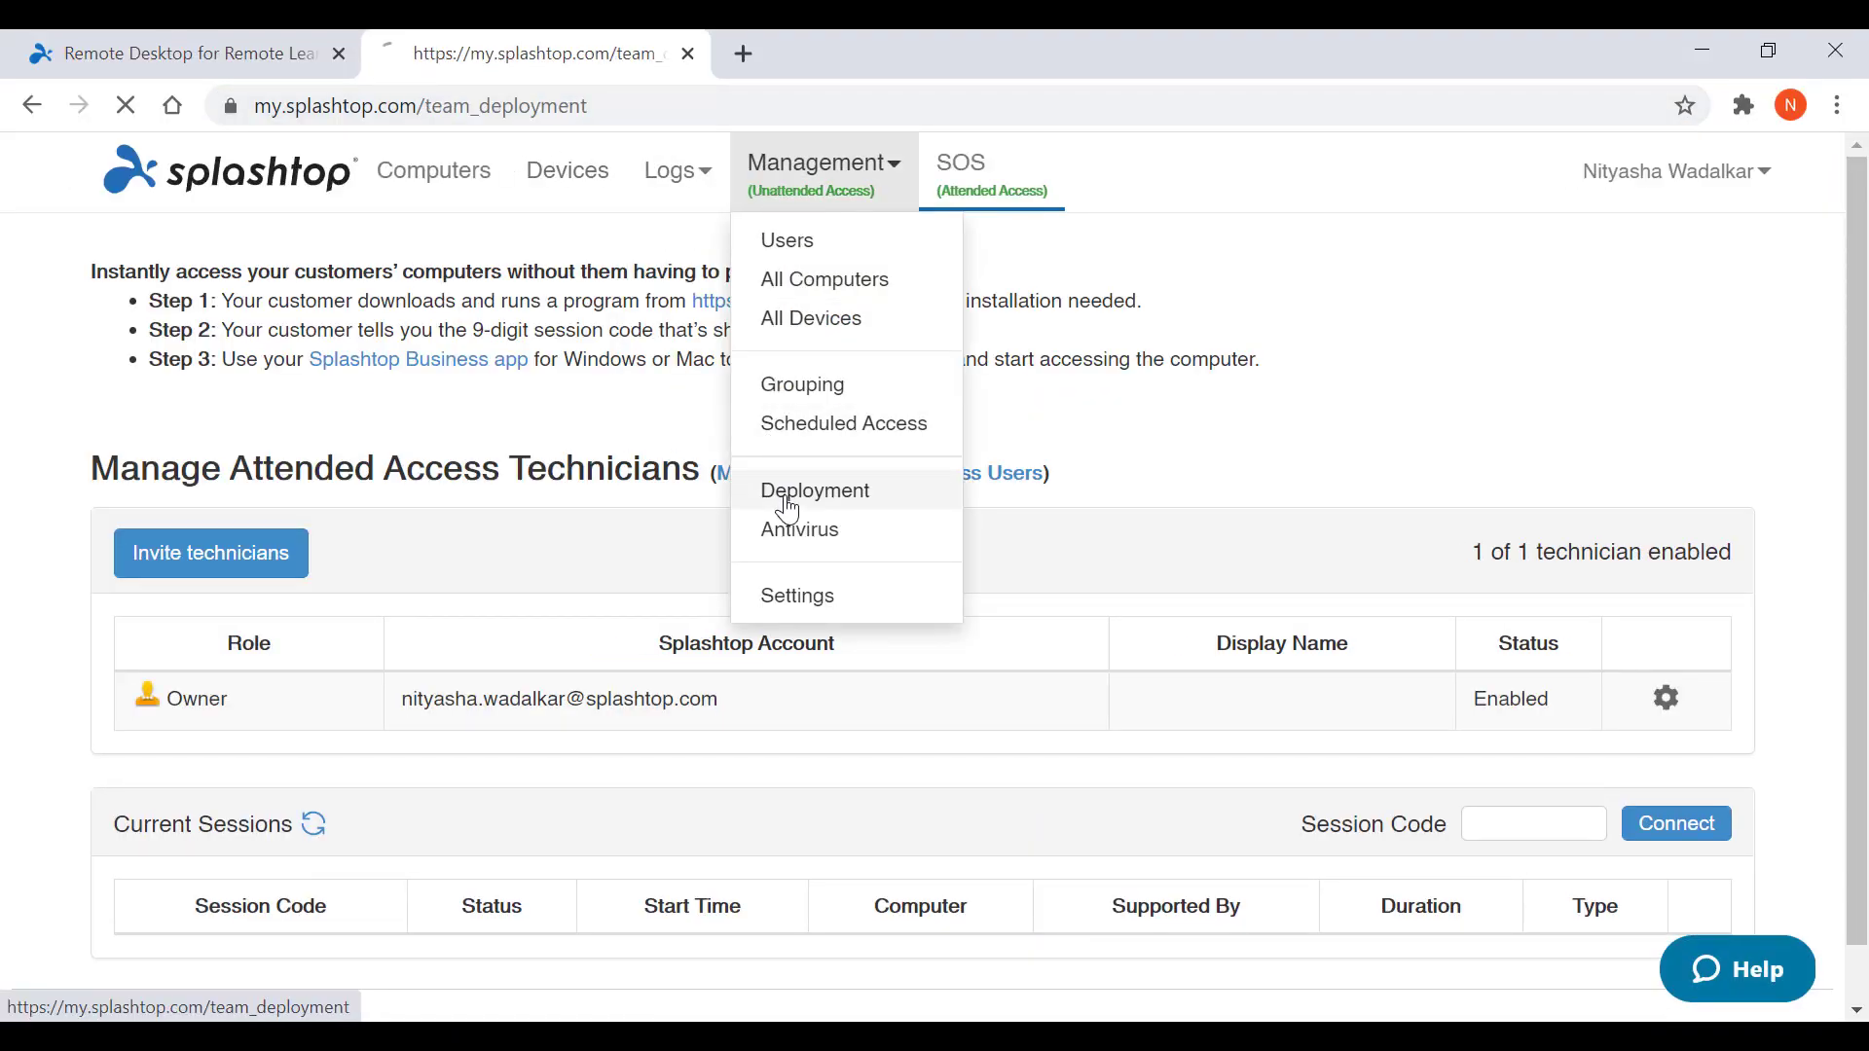
{"action": "left_click", "coordinate": [1480, 502]}
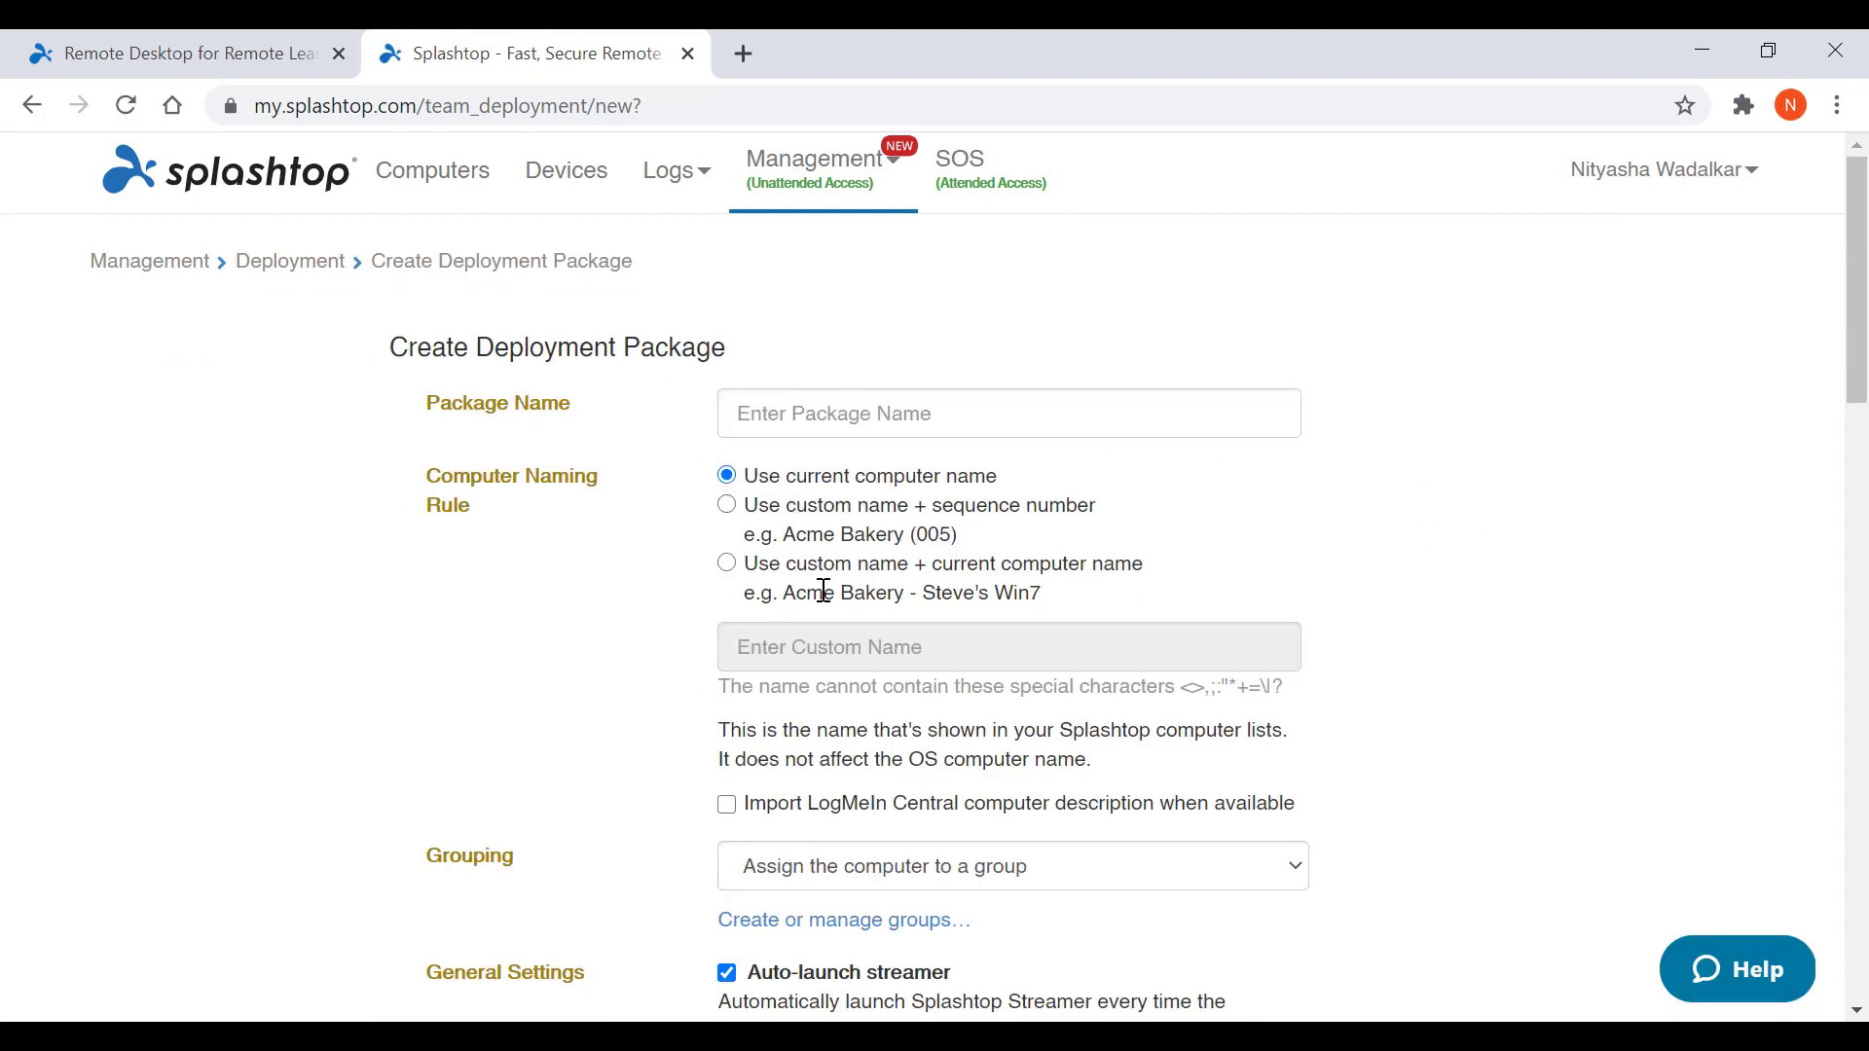
- Review the package form's default streamer settings, then return to the remote labs webpage
{"action": "scroll", "coordinate": [825, 613], "scroll_direction": "down", "scroll_amount": 5}
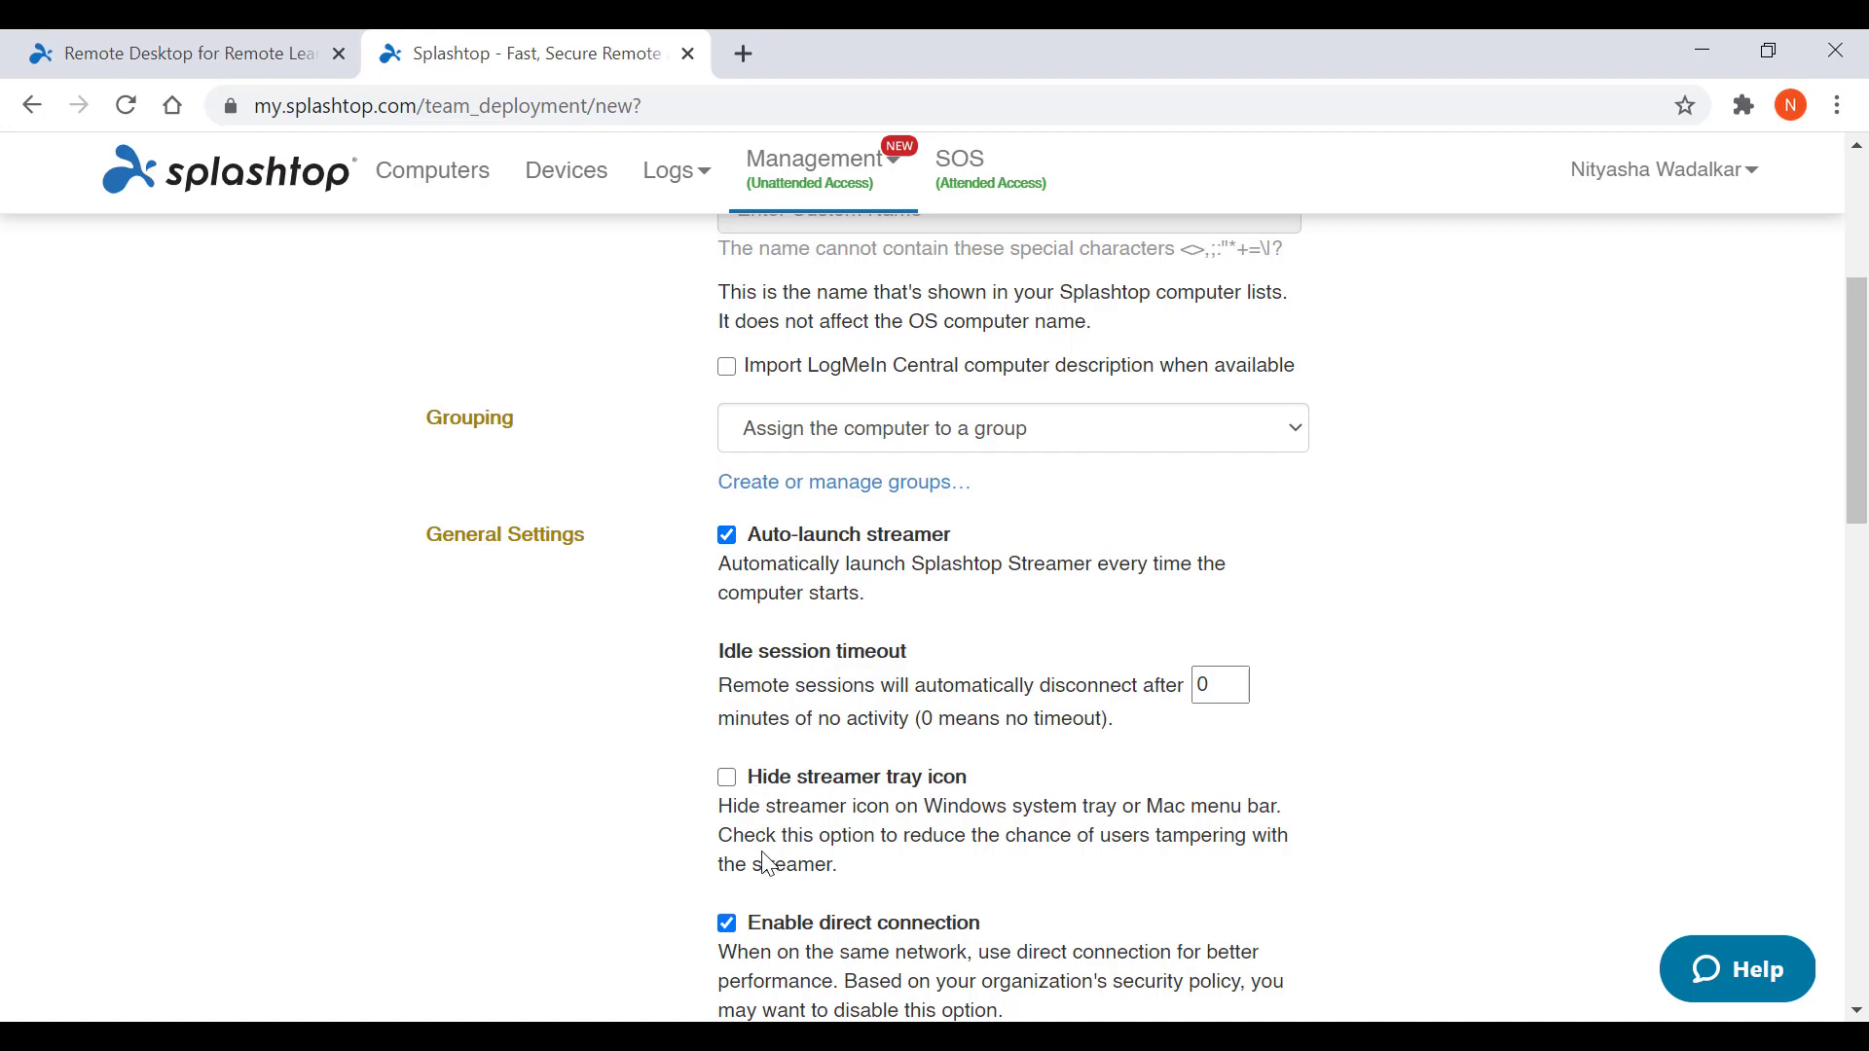
{"action": "scroll", "coordinate": [763, 864], "scroll_direction": "down", "scroll_amount": 8}
{"action": "scroll", "coordinate": [897, 961], "scroll_direction": "down", "scroll_amount": 3}
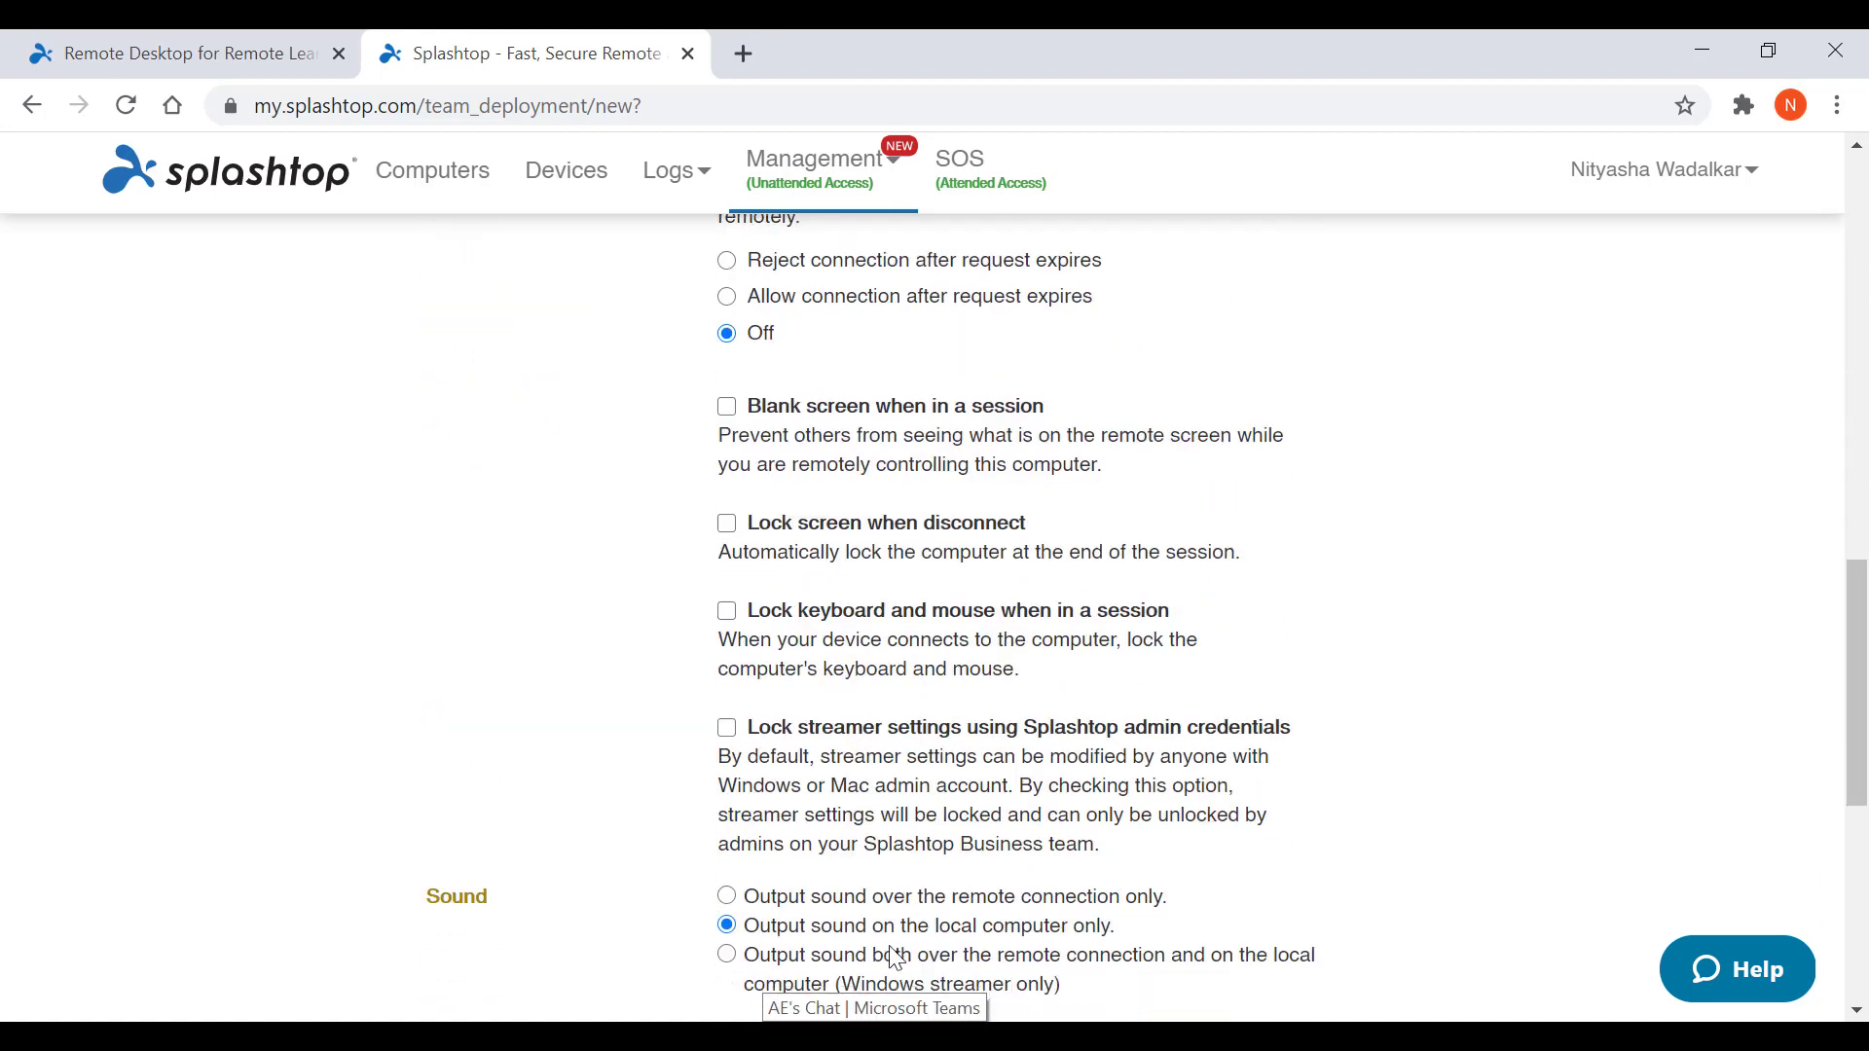
{"action": "scroll", "coordinate": [896, 961], "scroll_direction": "down", "scroll_amount": 3}
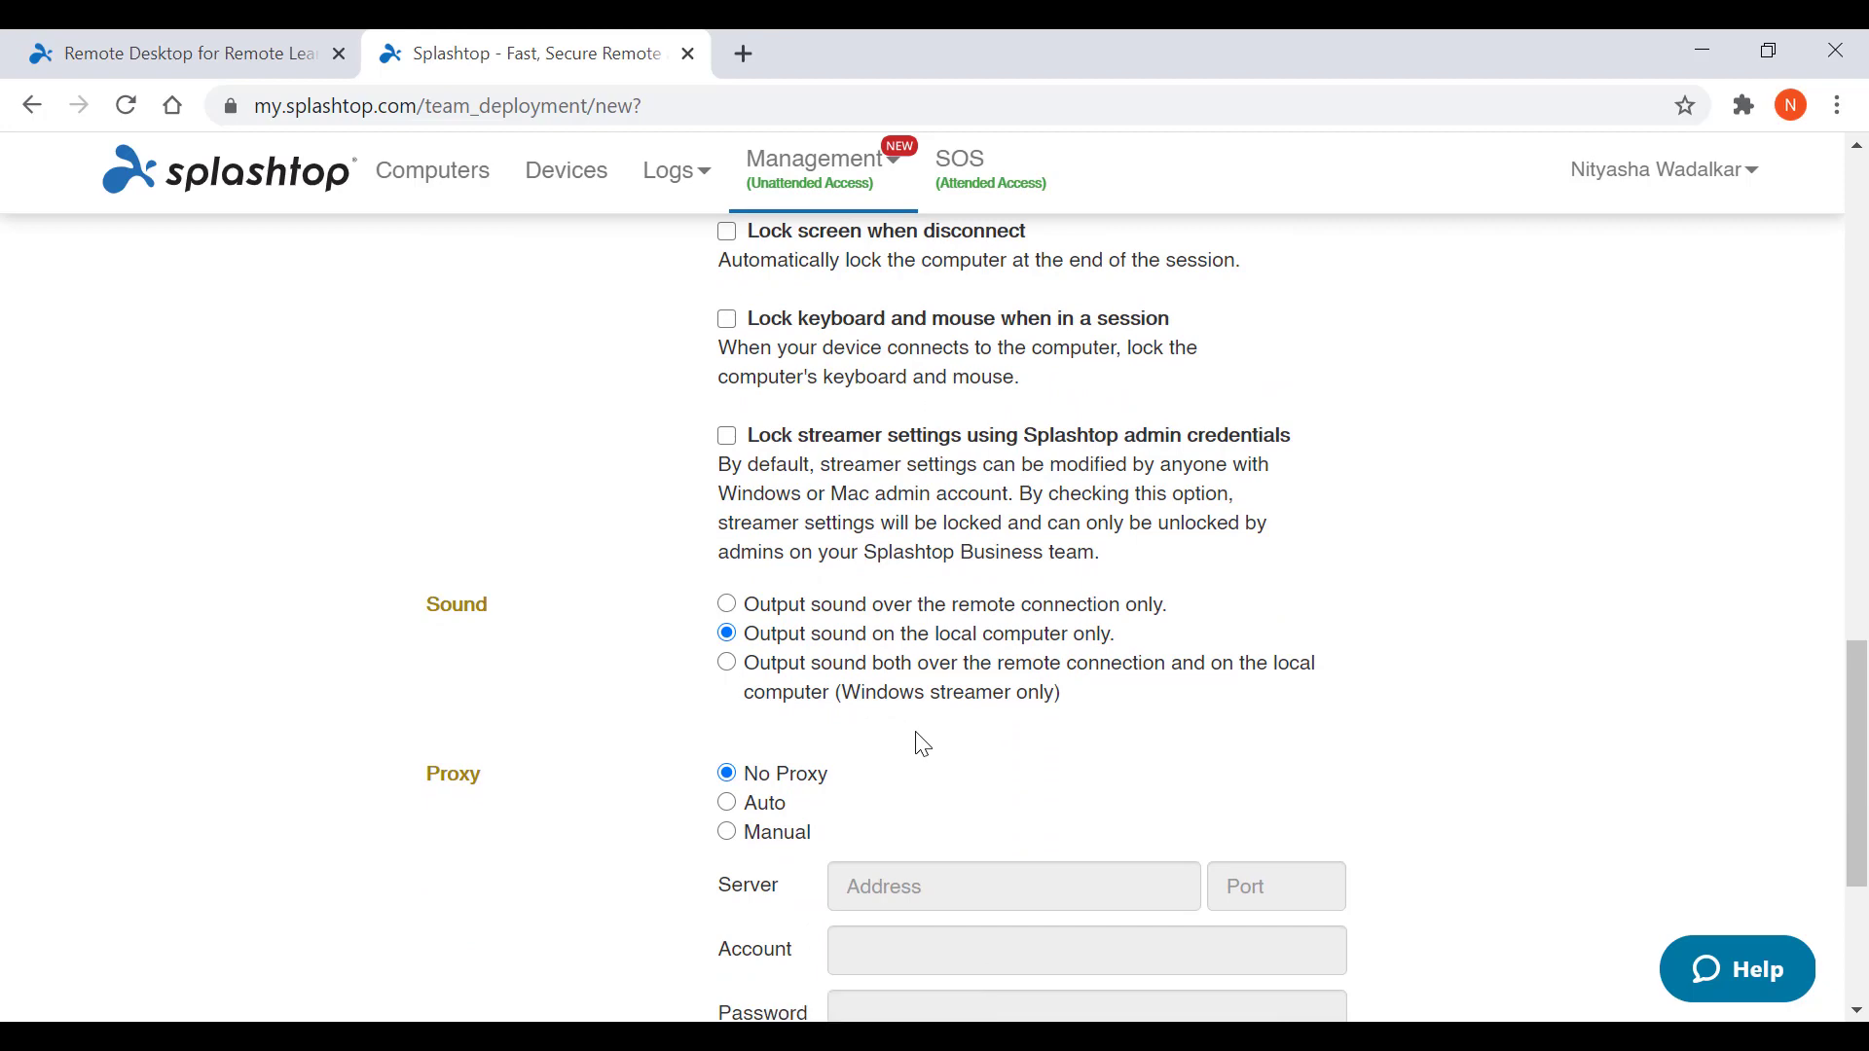
{"action": "scroll", "coordinate": [918, 743], "scroll_direction": "down", "scroll_amount": 3}
{"action": "left_click", "coordinate": [247, 74]}
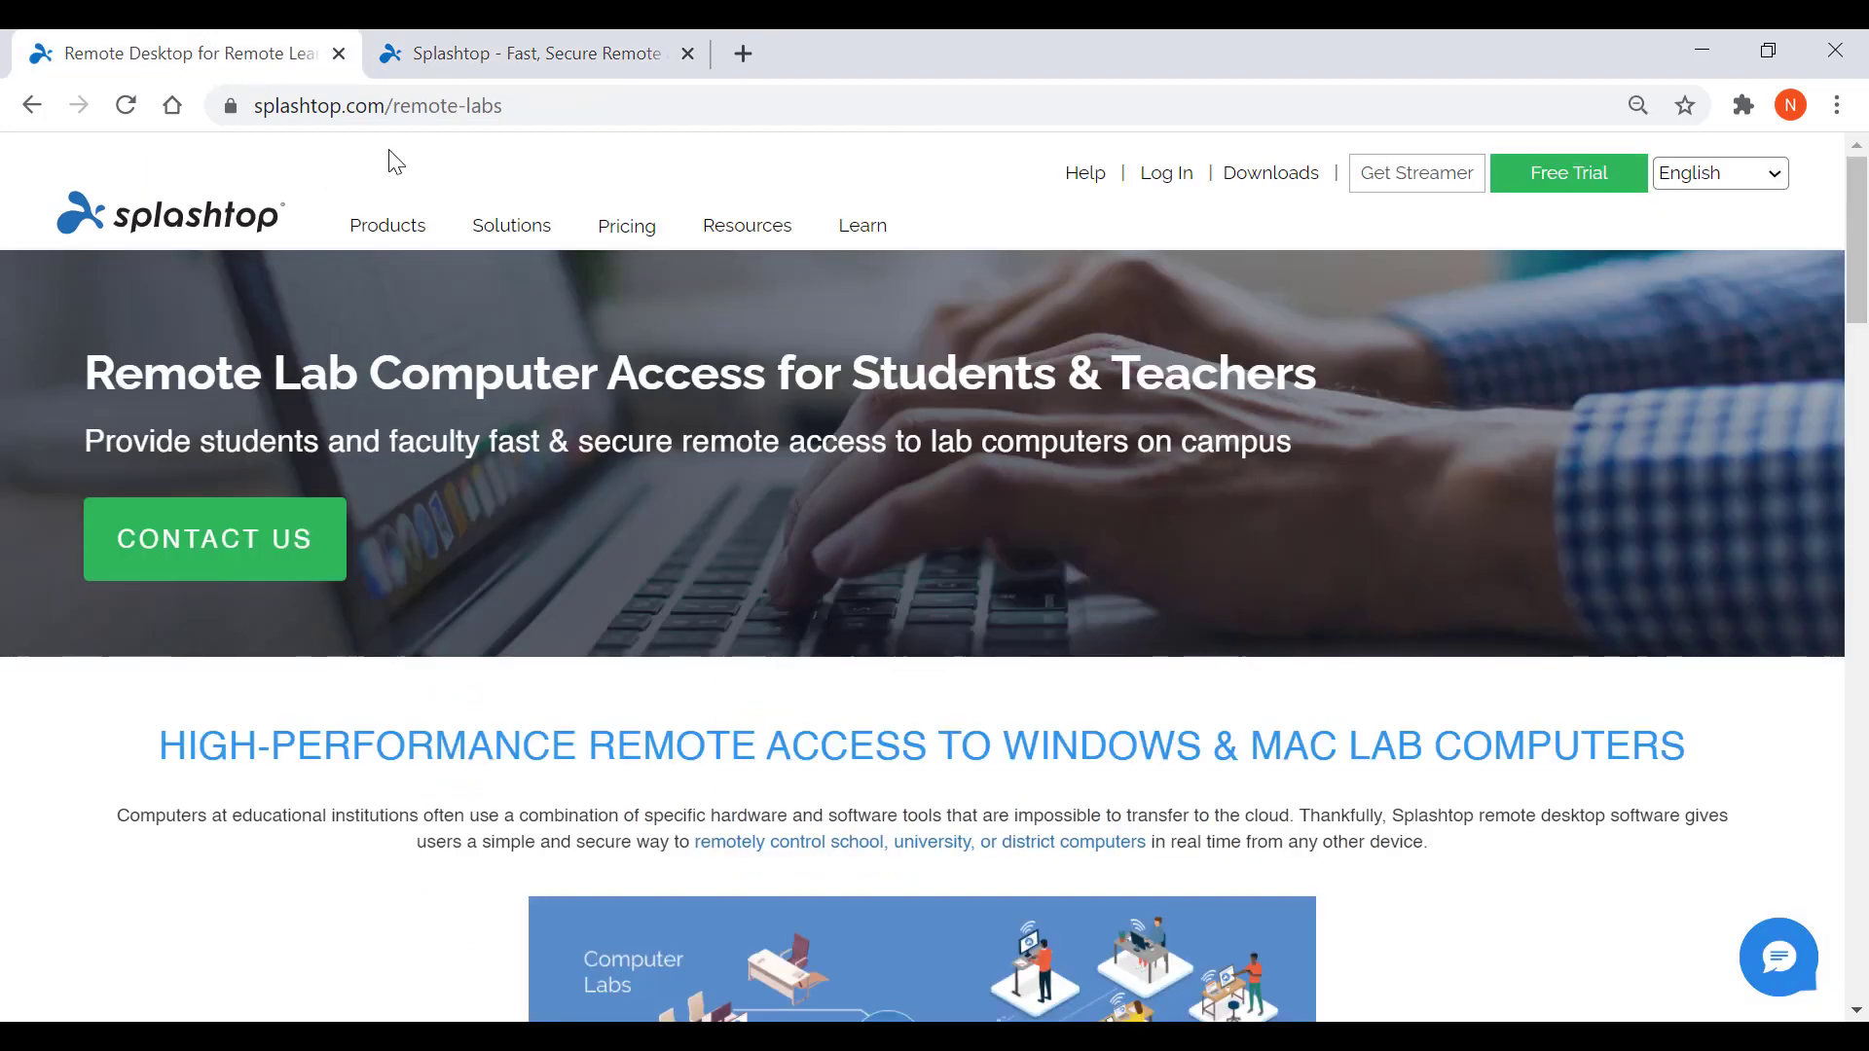
- Open the Administrator guide under Resources and highlight its deployment package paragraph
{"action": "left_click", "coordinate": [543, 103]}
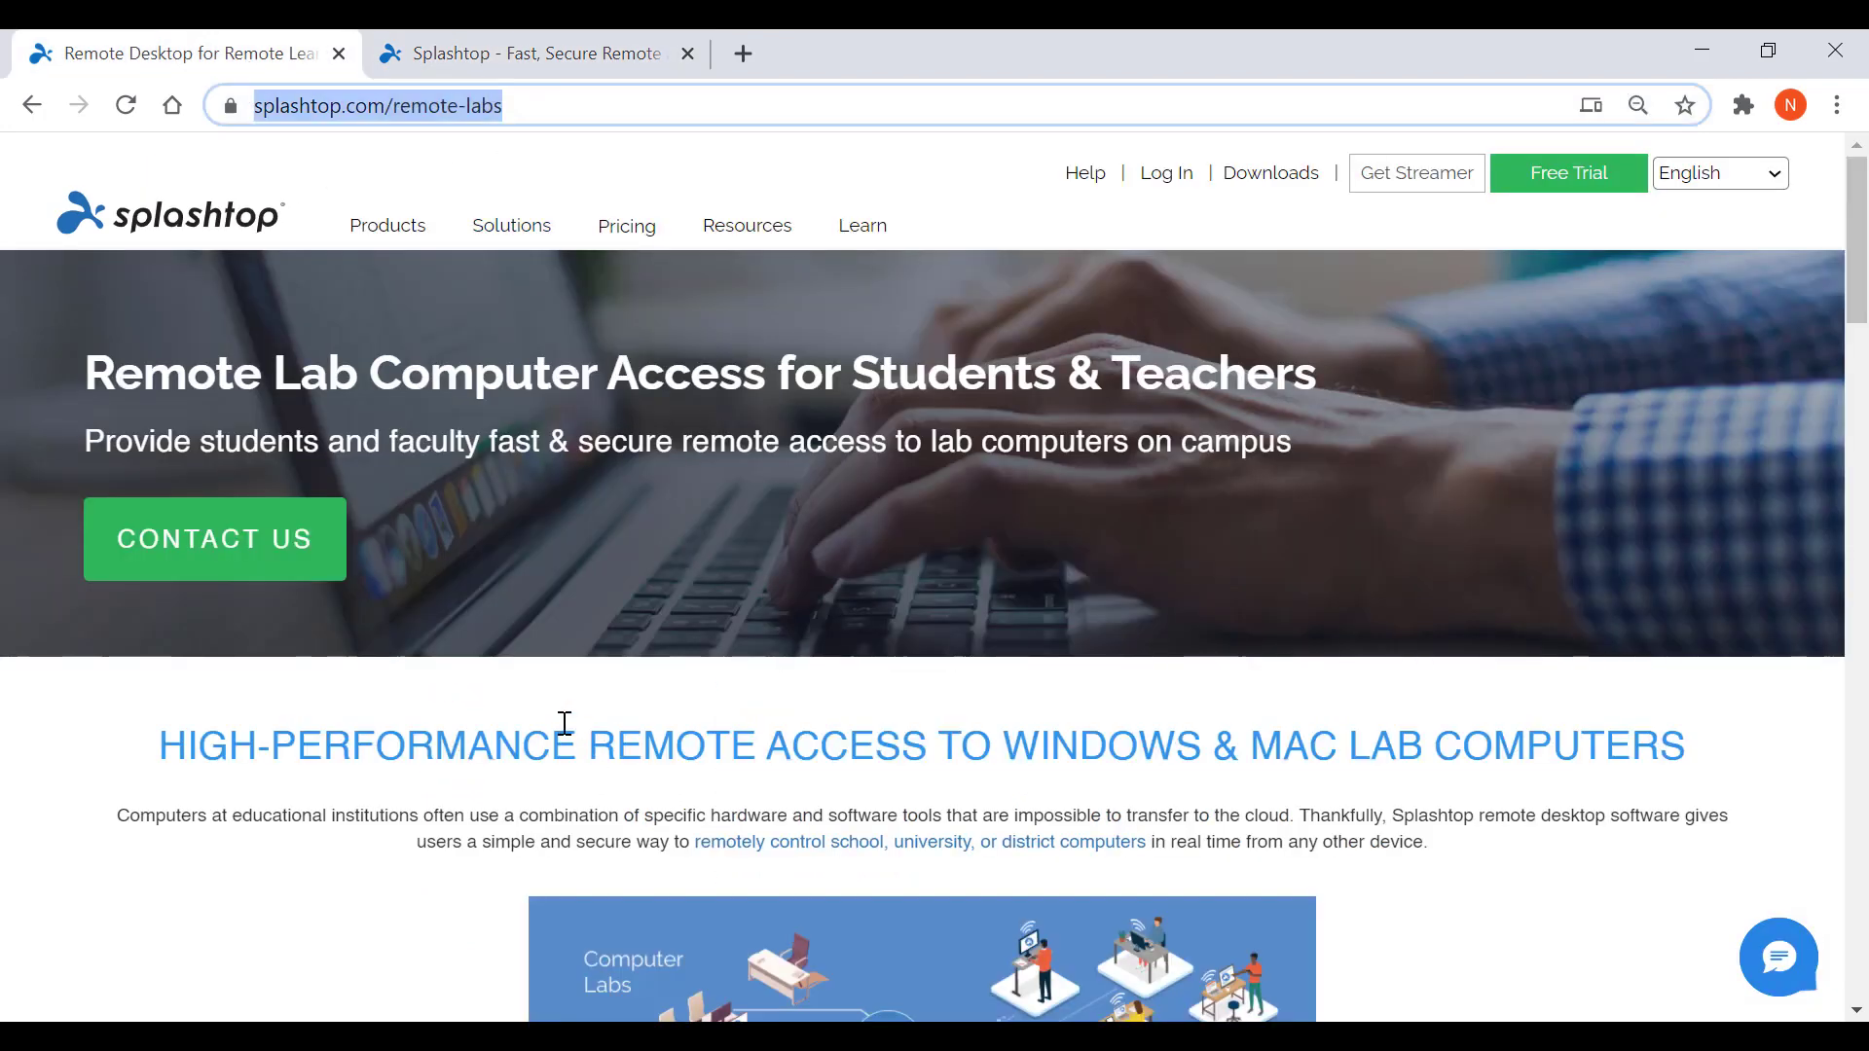
{"action": "left_click", "coordinate": [522, 689]}
{"action": "scroll", "coordinate": [523, 685], "scroll_direction": "down", "scroll_amount": 15}
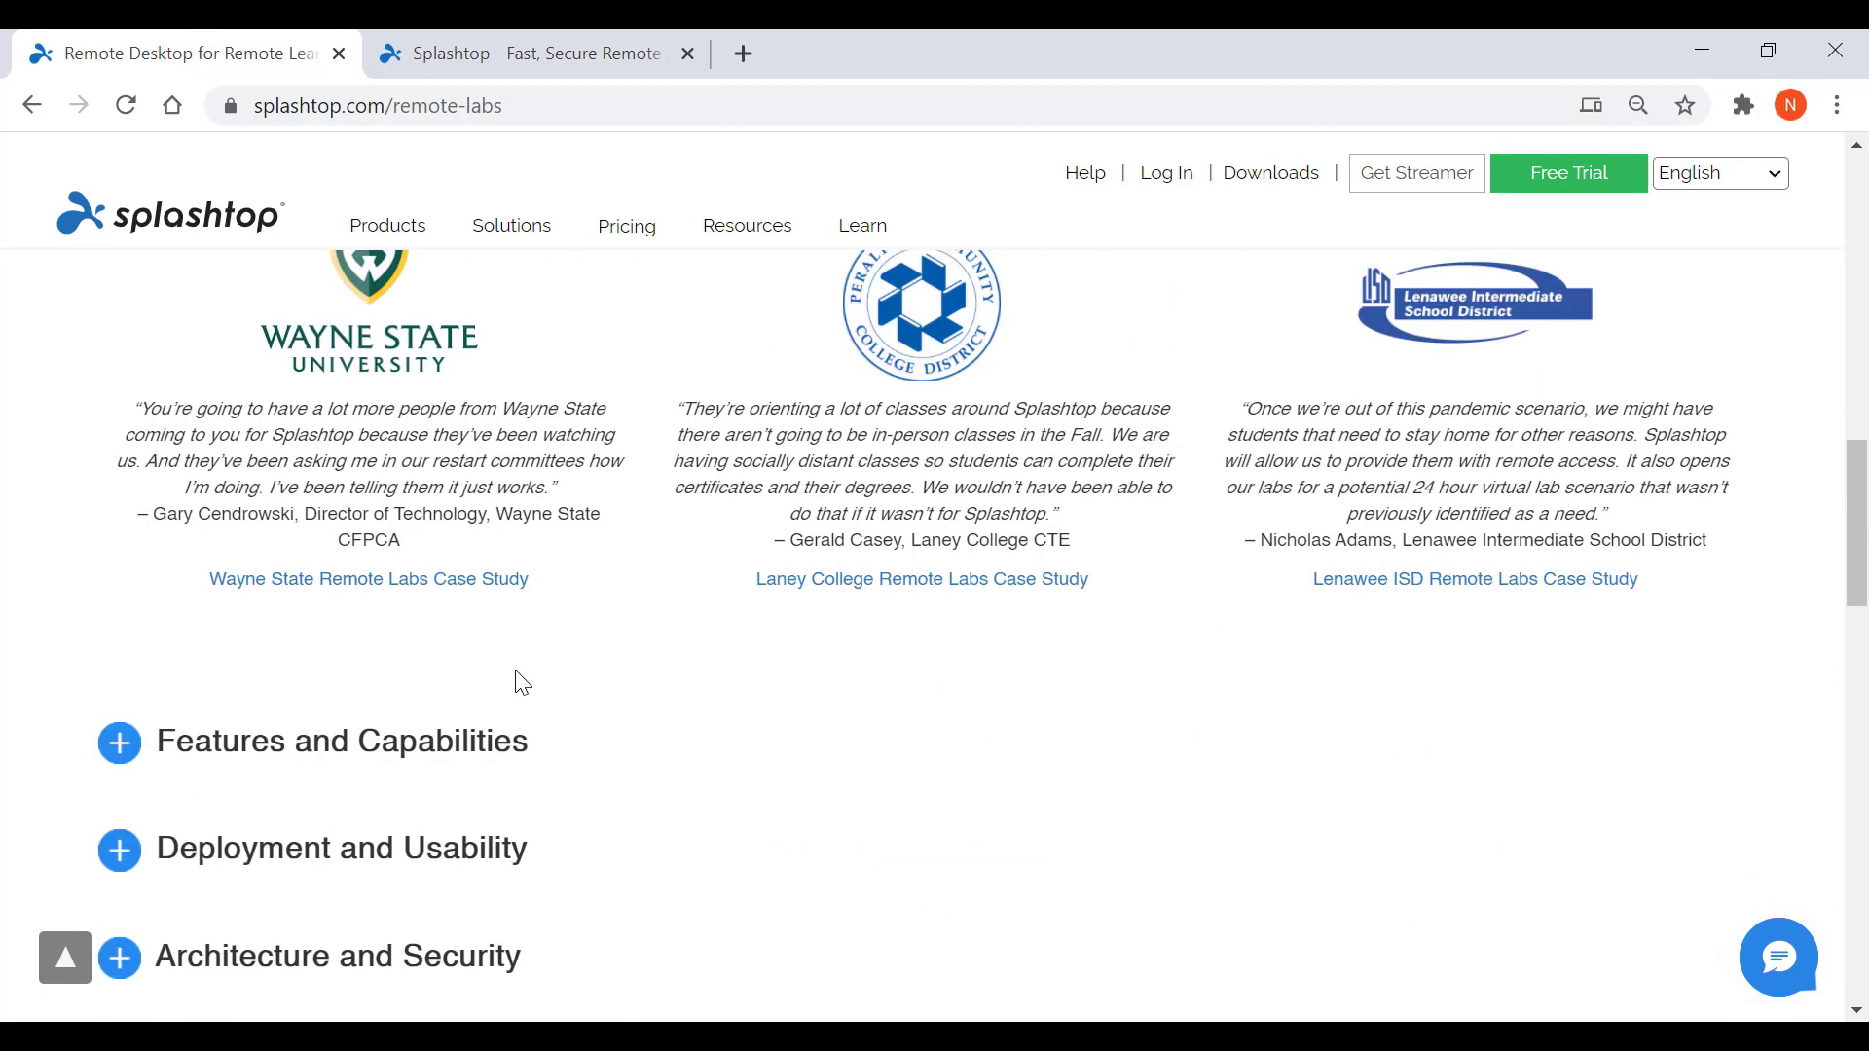
{"action": "scroll", "coordinate": [438, 725], "scroll_direction": "down", "scroll_amount": 8}
{"action": "left_click", "coordinate": [118, 470]}
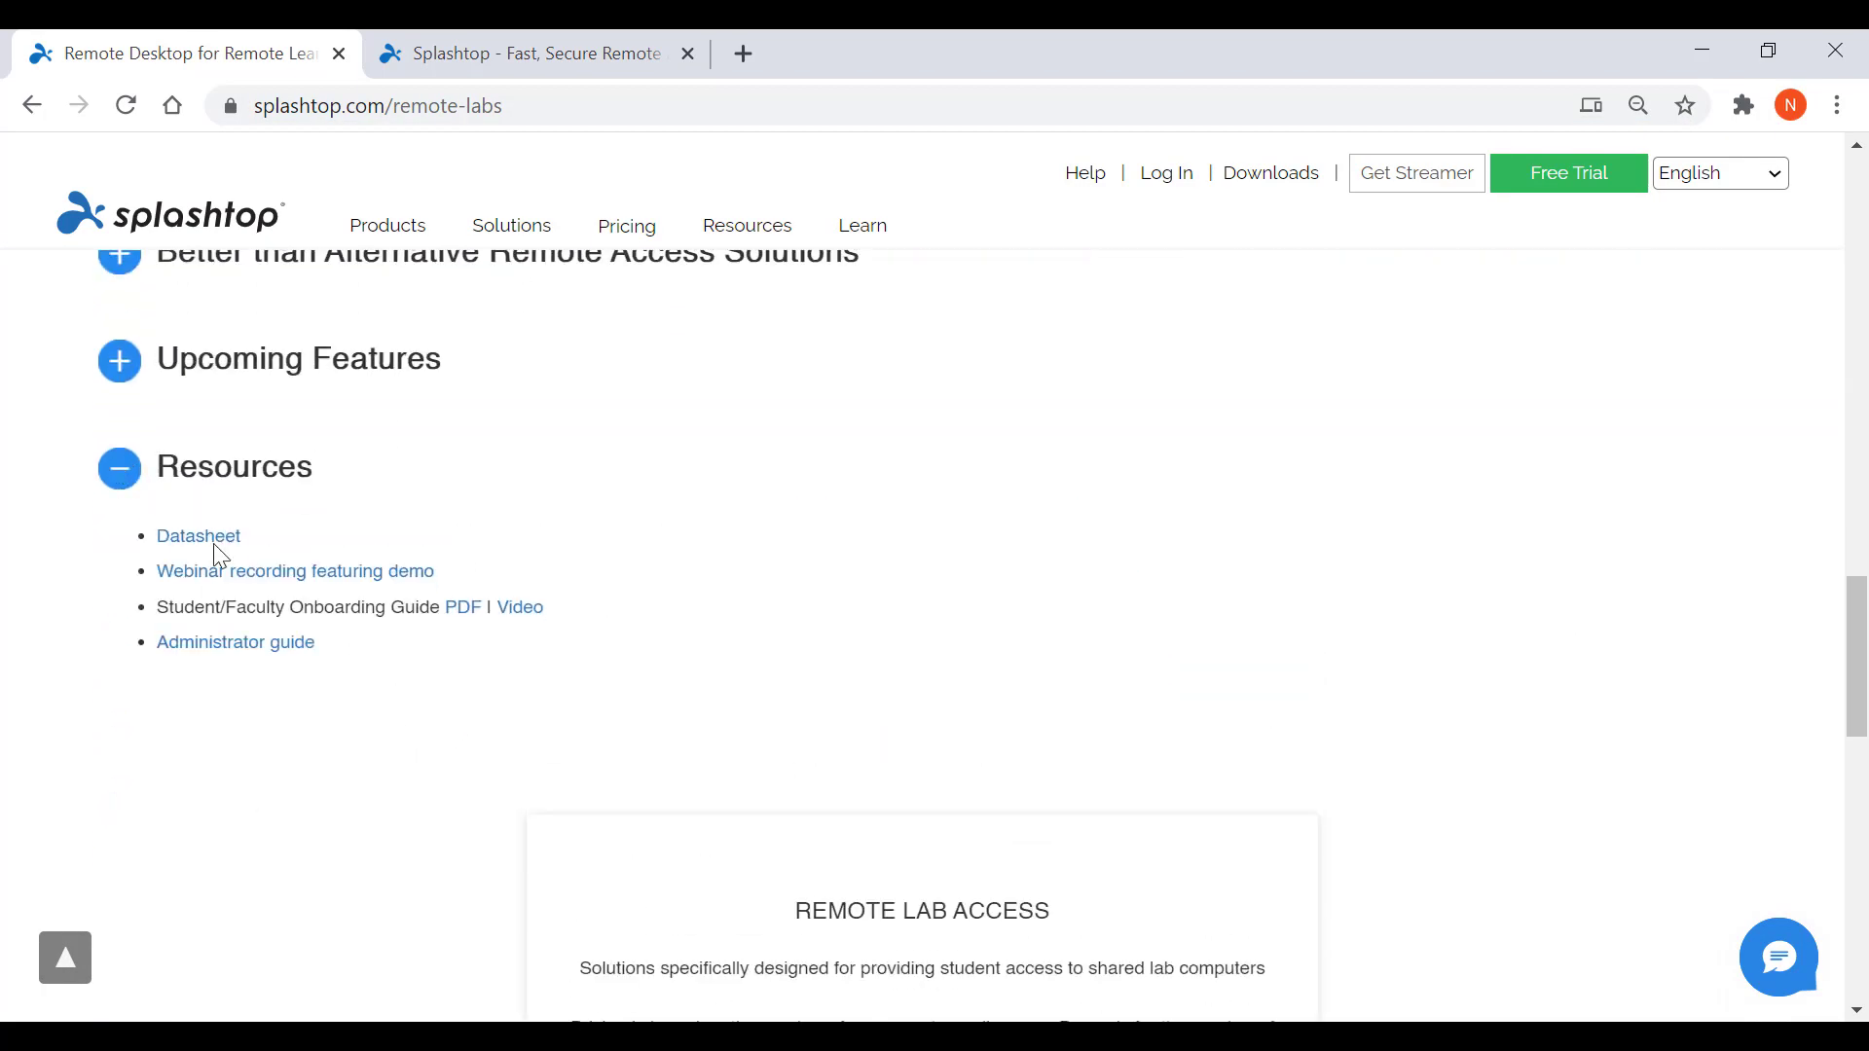
{"action": "left_click", "coordinate": [241, 651]}
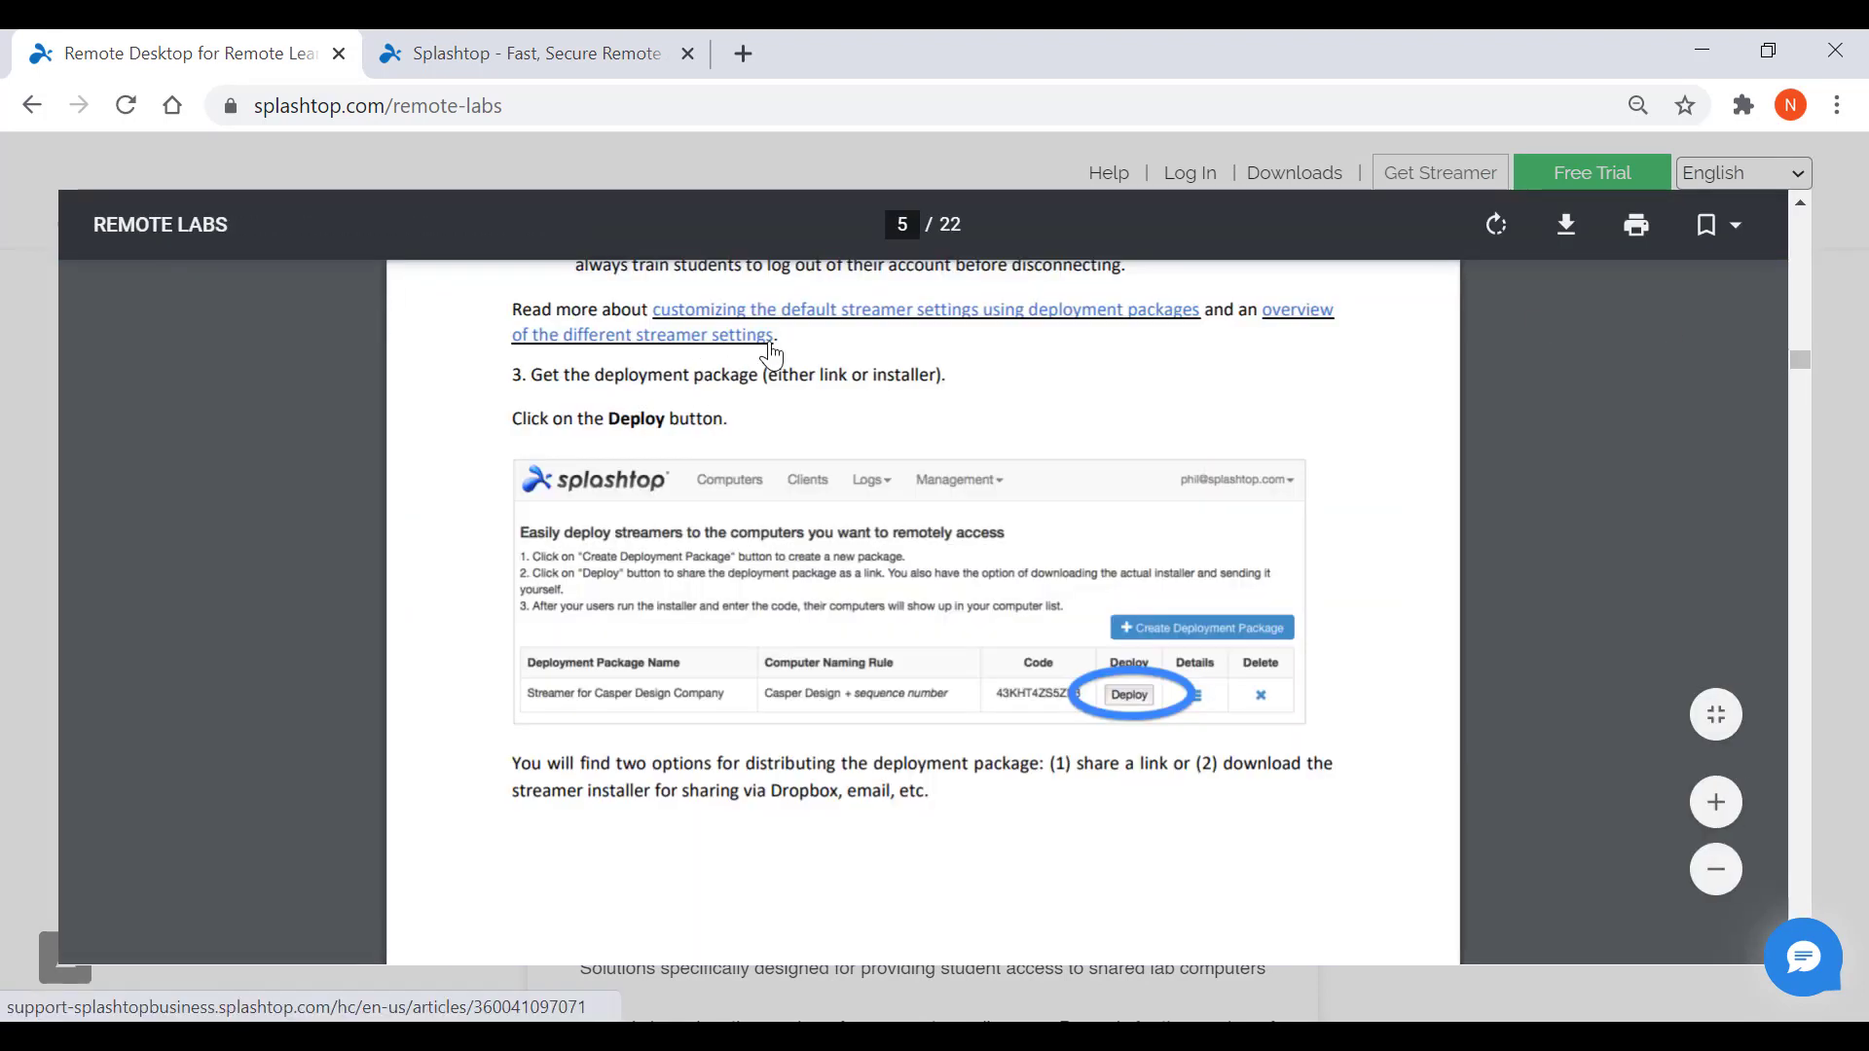
{"action": "left_click_drag", "start_coordinate": [922, 372], "coordinate": [638, 318]}
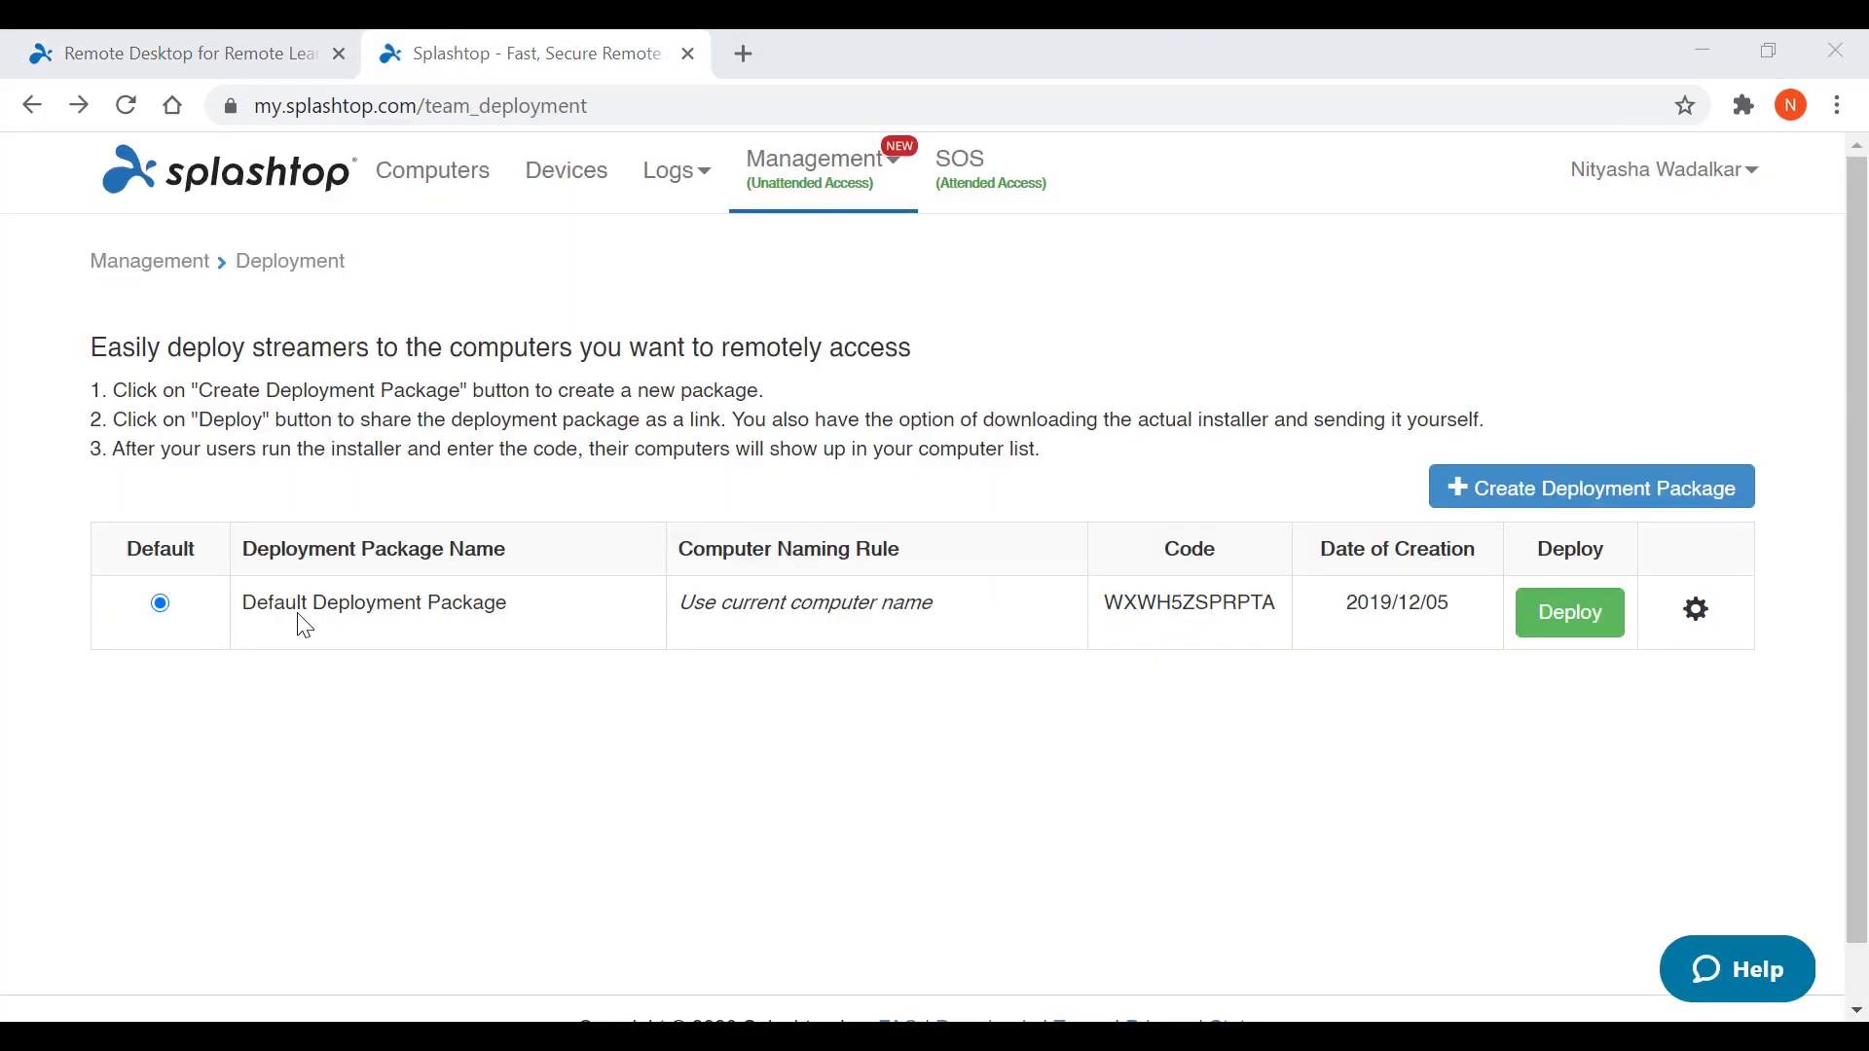
- Show Default Deployment Package deploy options, selecting the shareable link and viewing Option 2's 12-digit code
{"action": "left_click", "coordinate": [1597, 635]}
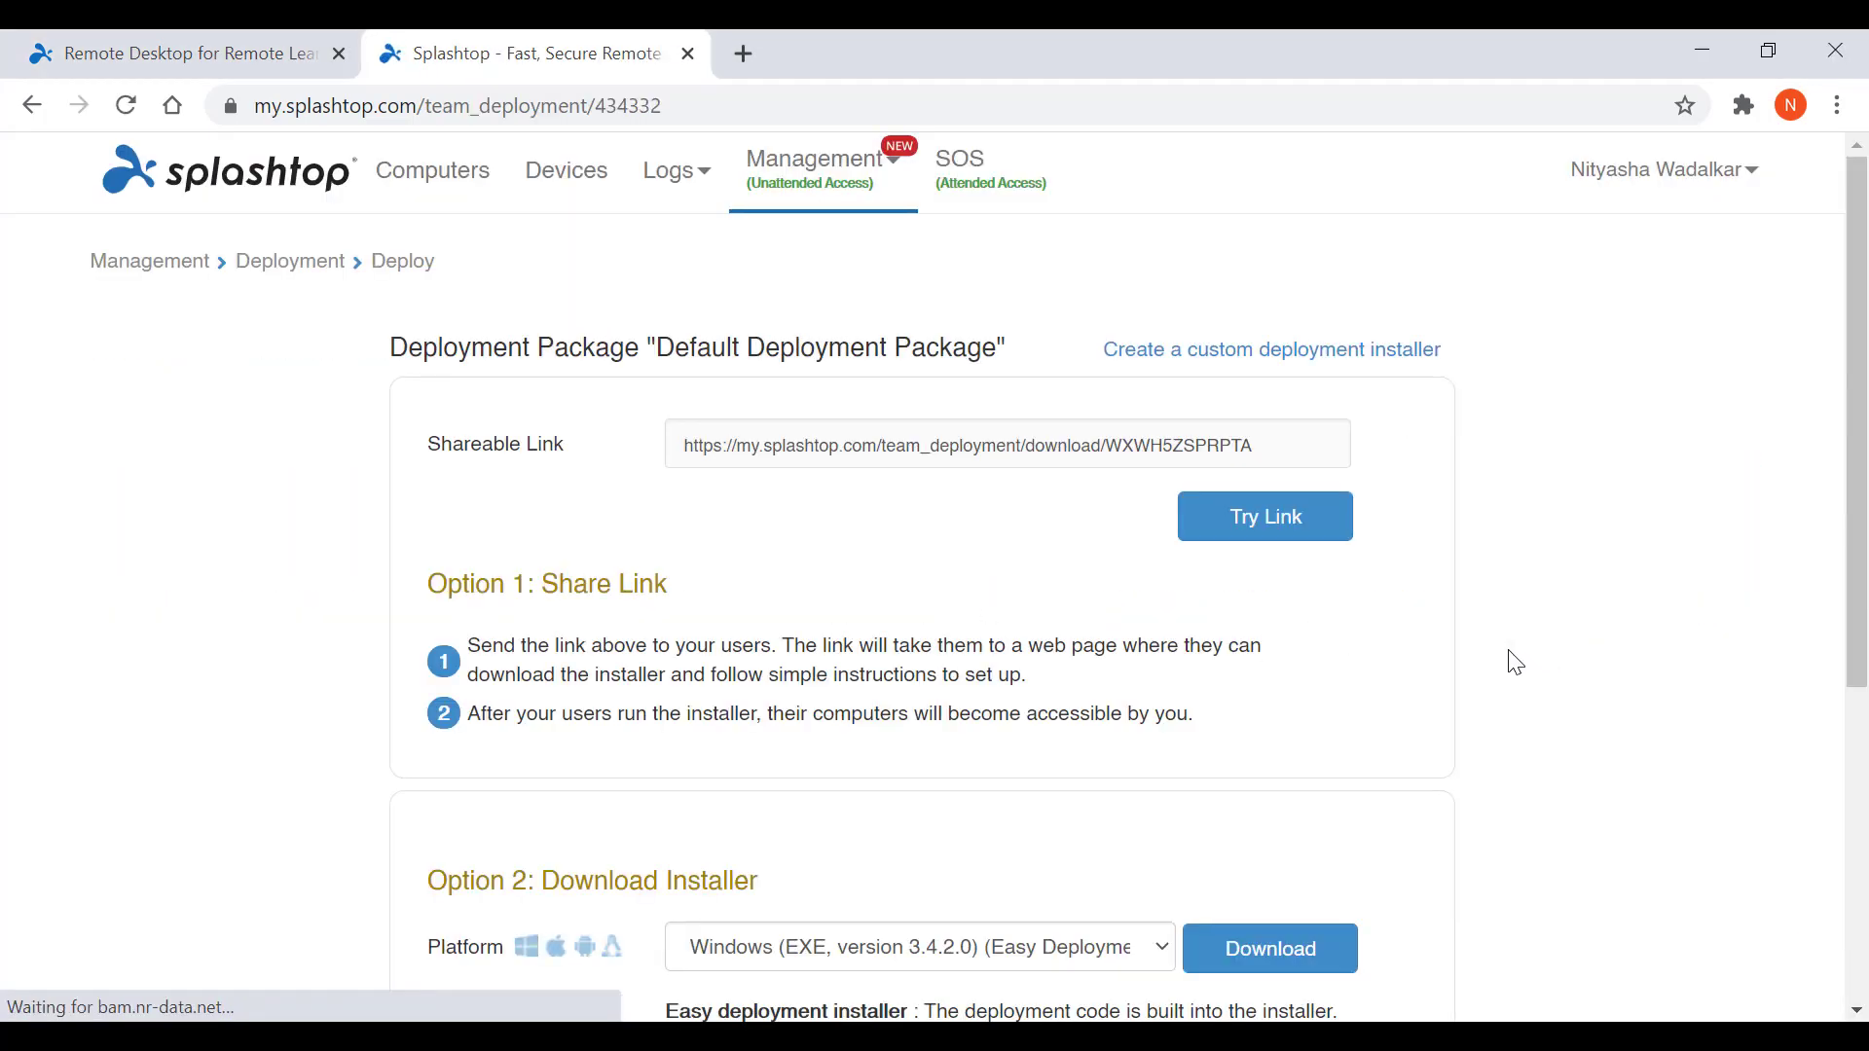
{"action": "left_click", "coordinate": [1316, 458]}
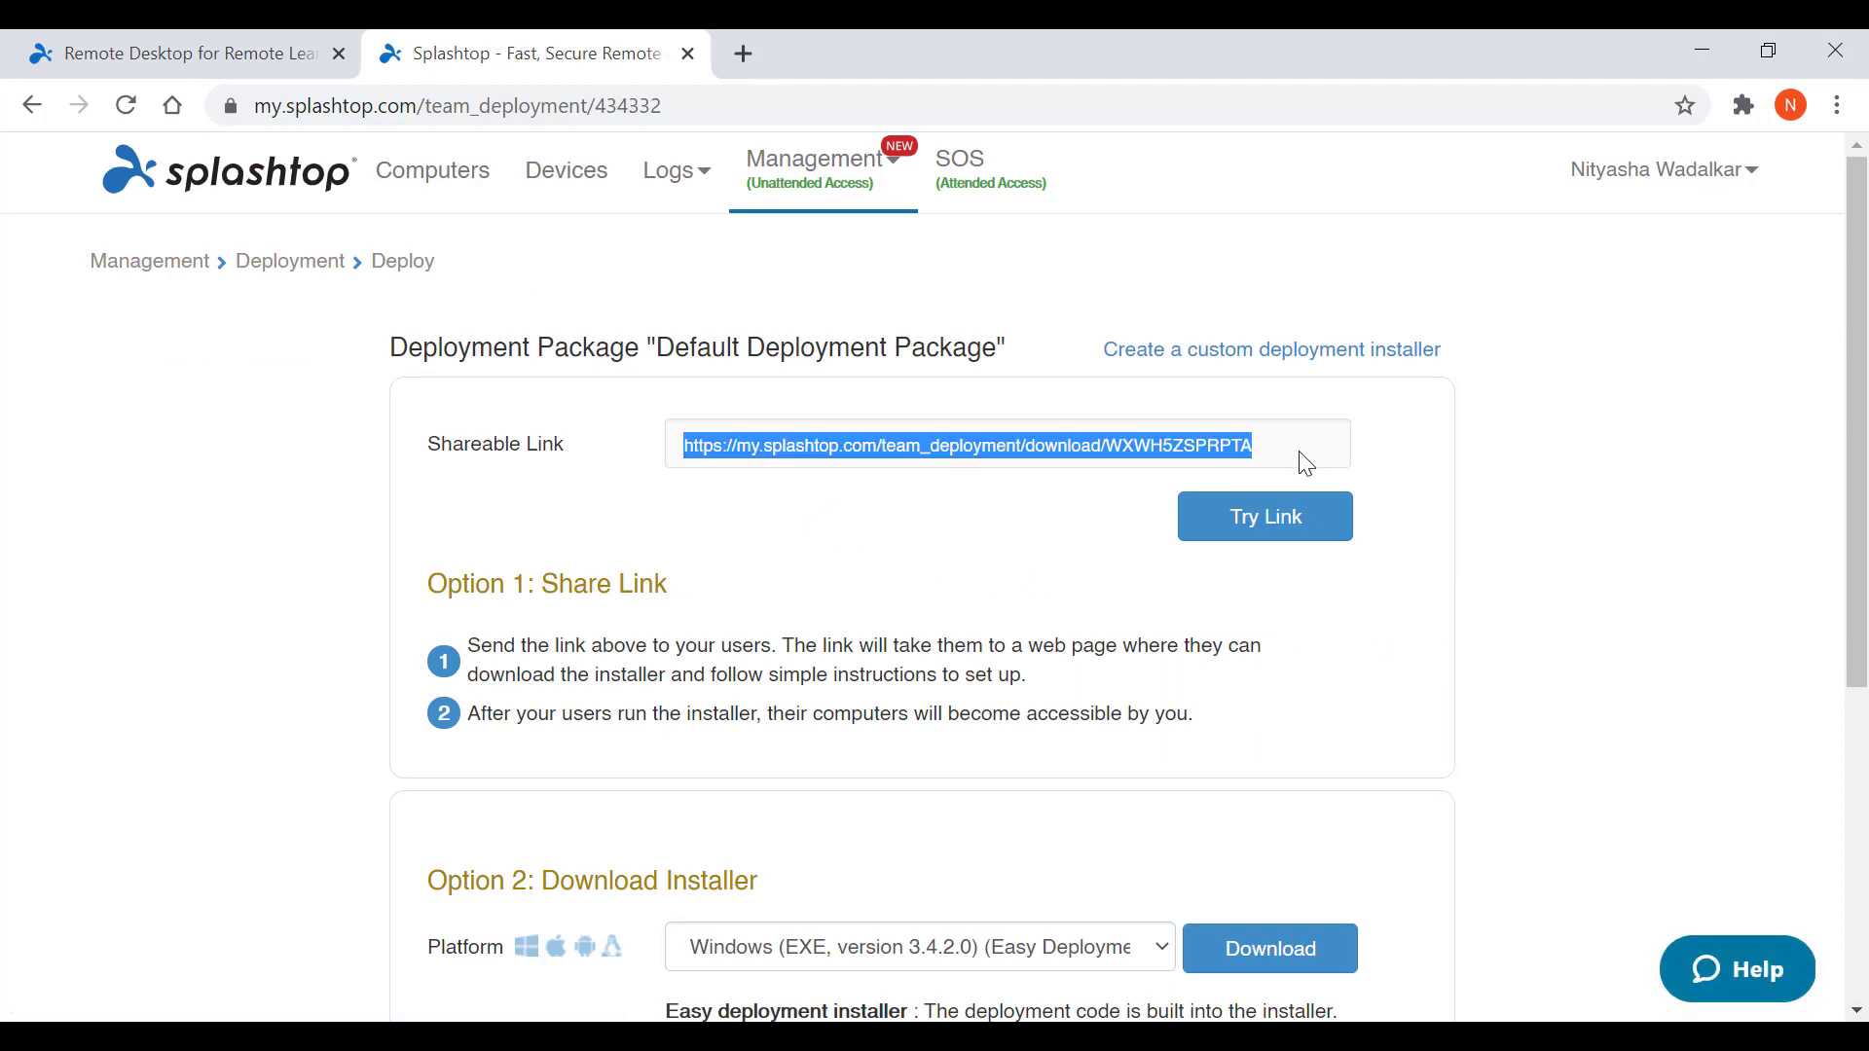
{"action": "scroll", "coordinate": [1061, 589], "scroll_direction": "down", "scroll_amount": 3}
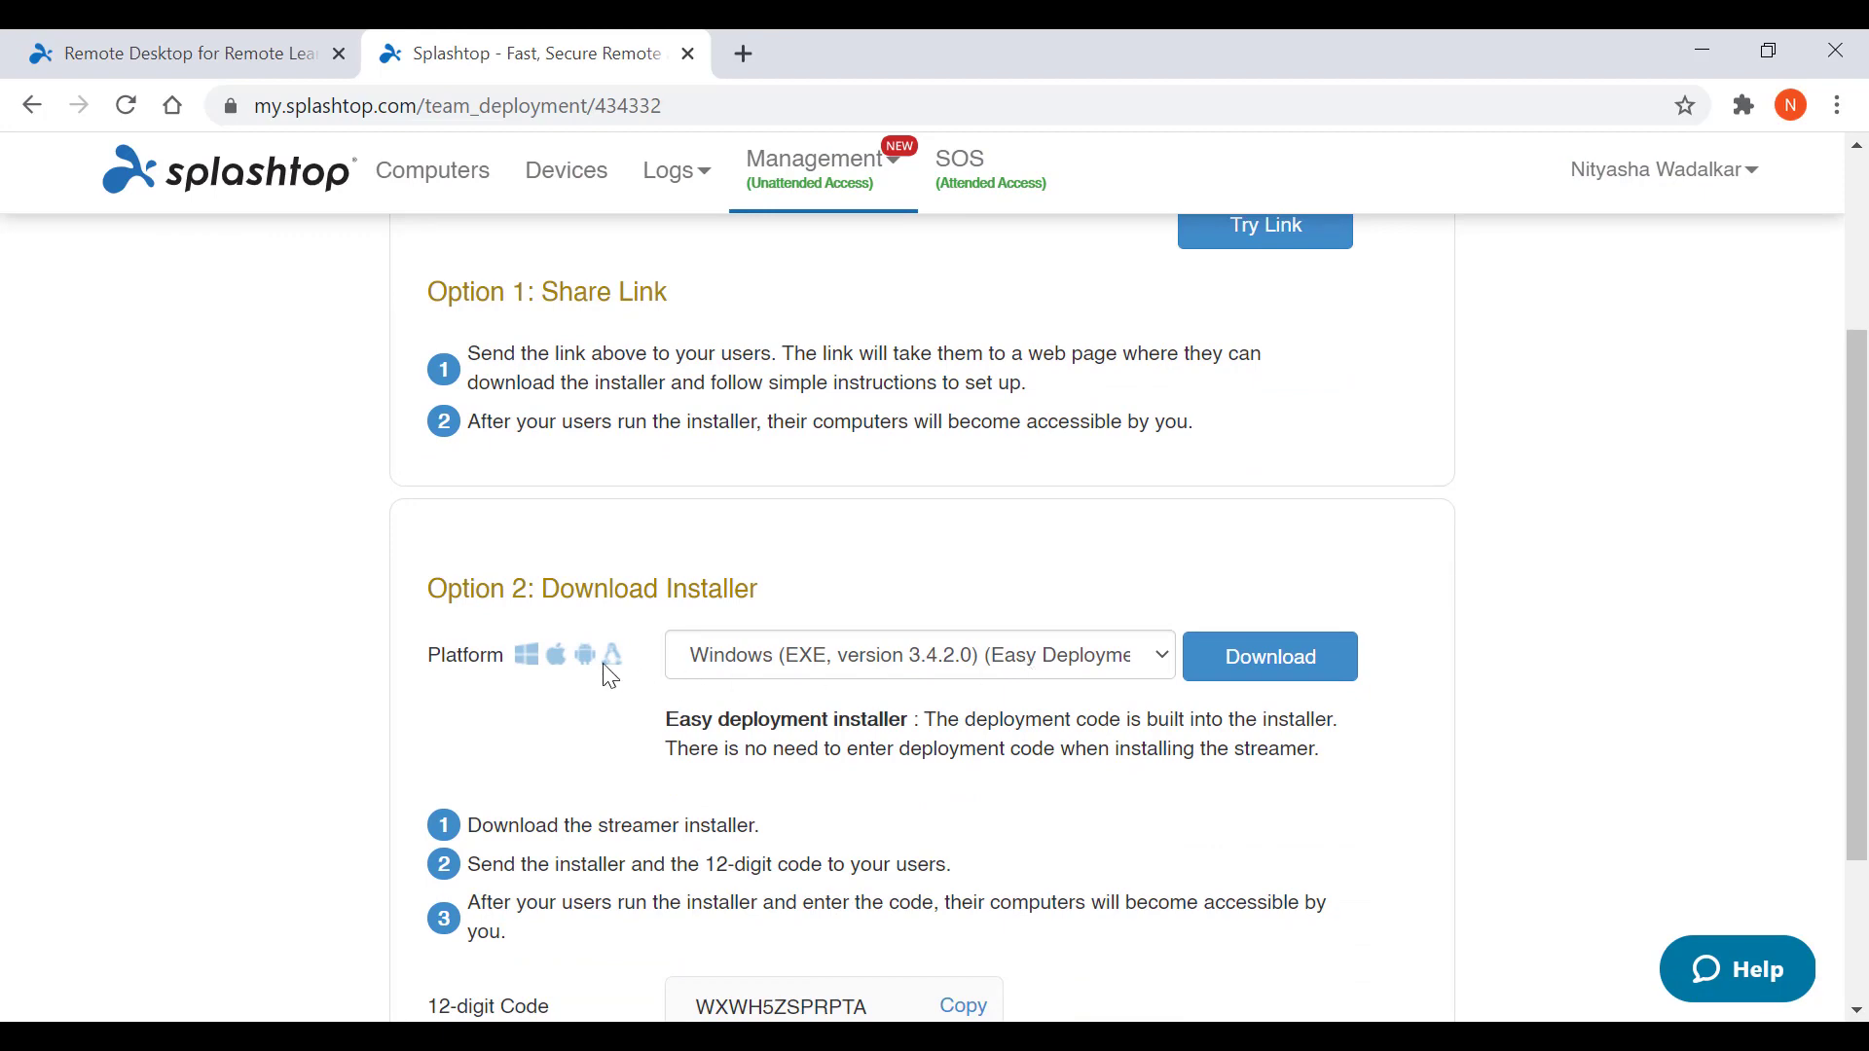
{"action": "scroll", "coordinate": [877, 697], "scroll_direction": "down", "scroll_amount": 2}
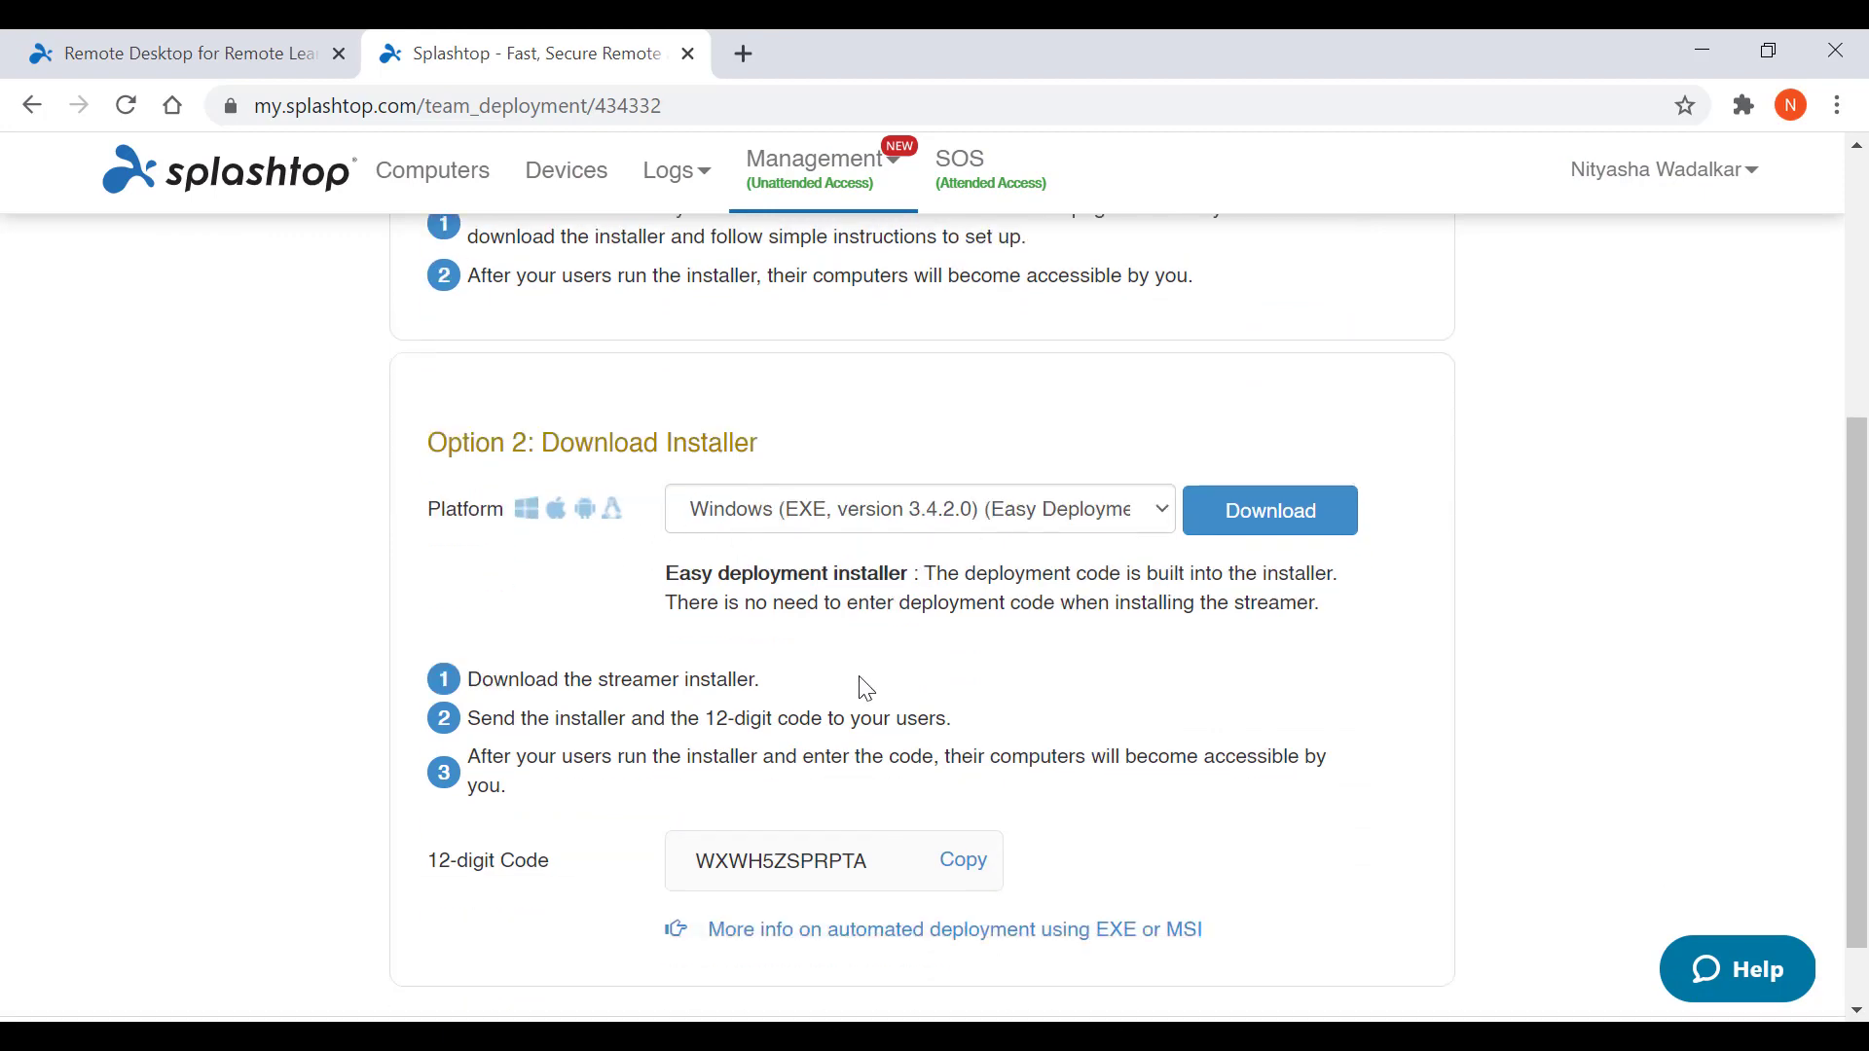
{"action": "key", "text": "ctrl+shift+Tab"}
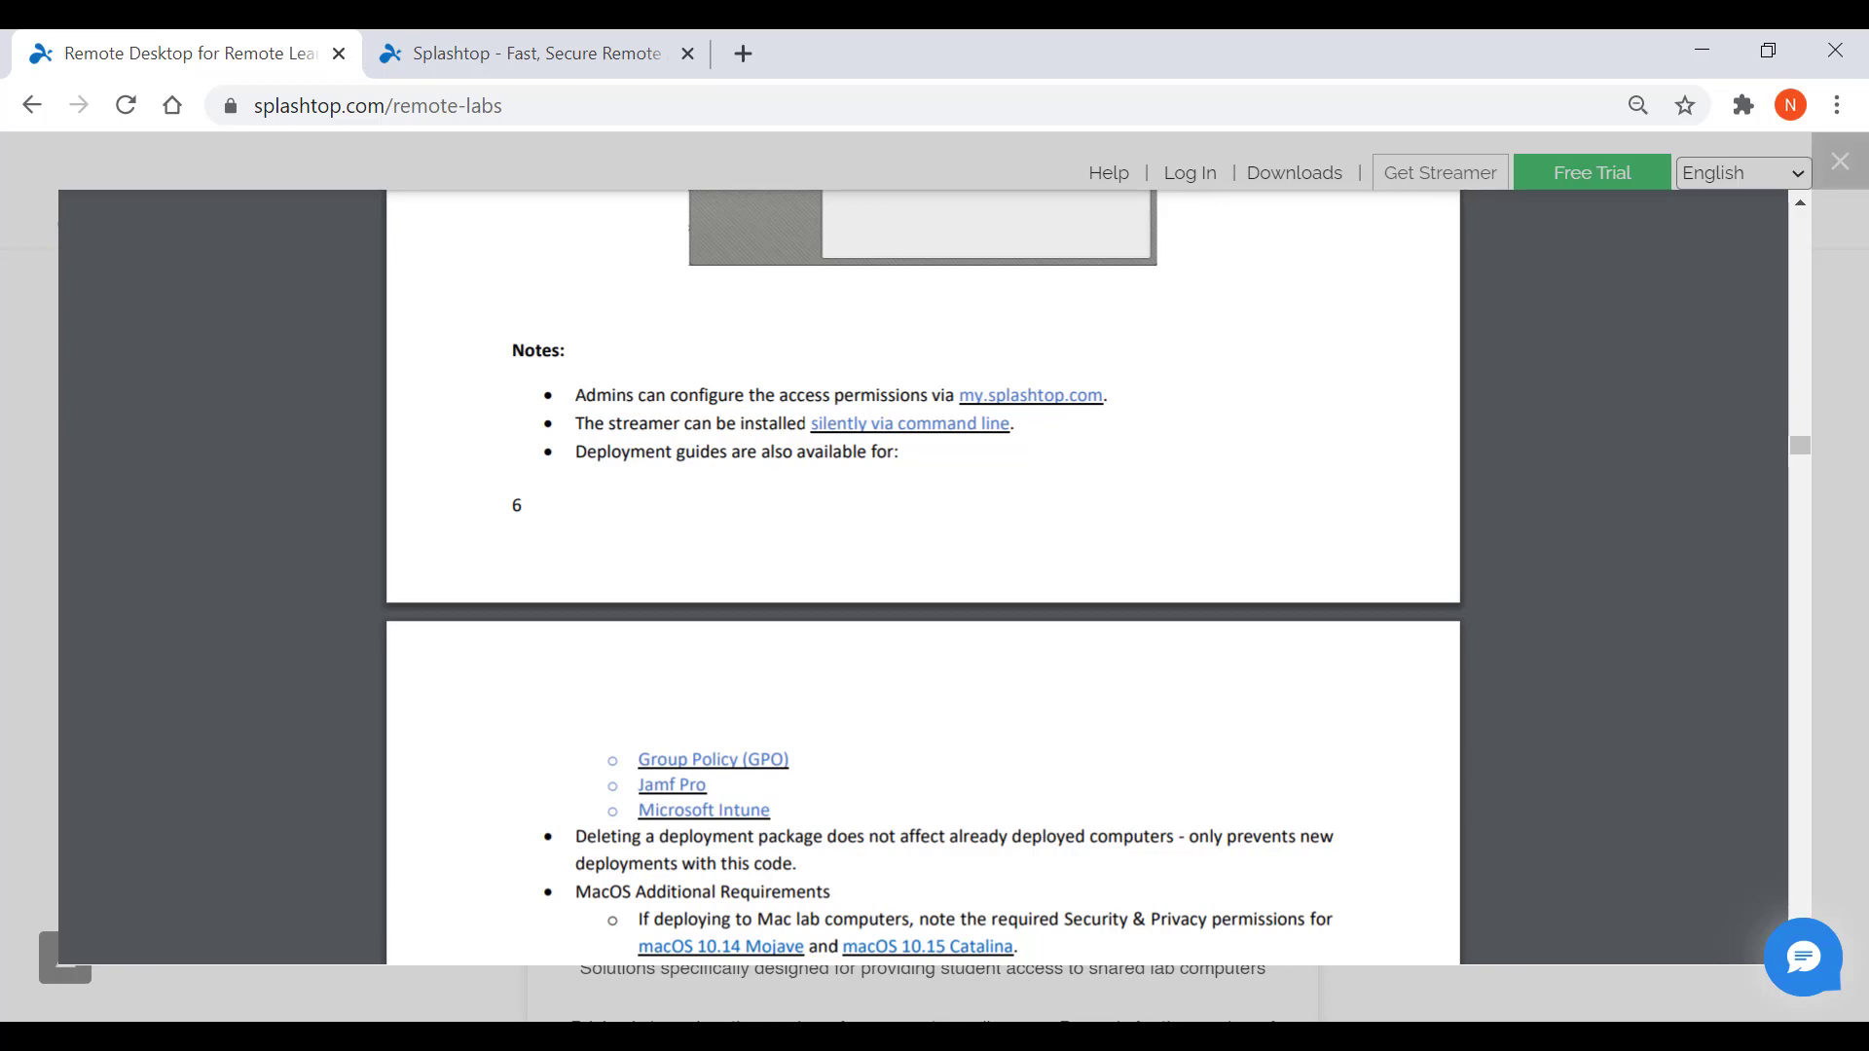
- Scroll the Administrator guide from page 8 past the macOS requirements to the Single Sign-On section
{"action": "scroll", "coordinate": [1508, 826], "scroll_direction": "down", "scroll_amount": 5}
{"action": "scroll", "coordinate": [1507, 834], "scroll_direction": "down", "scroll_amount": 10}
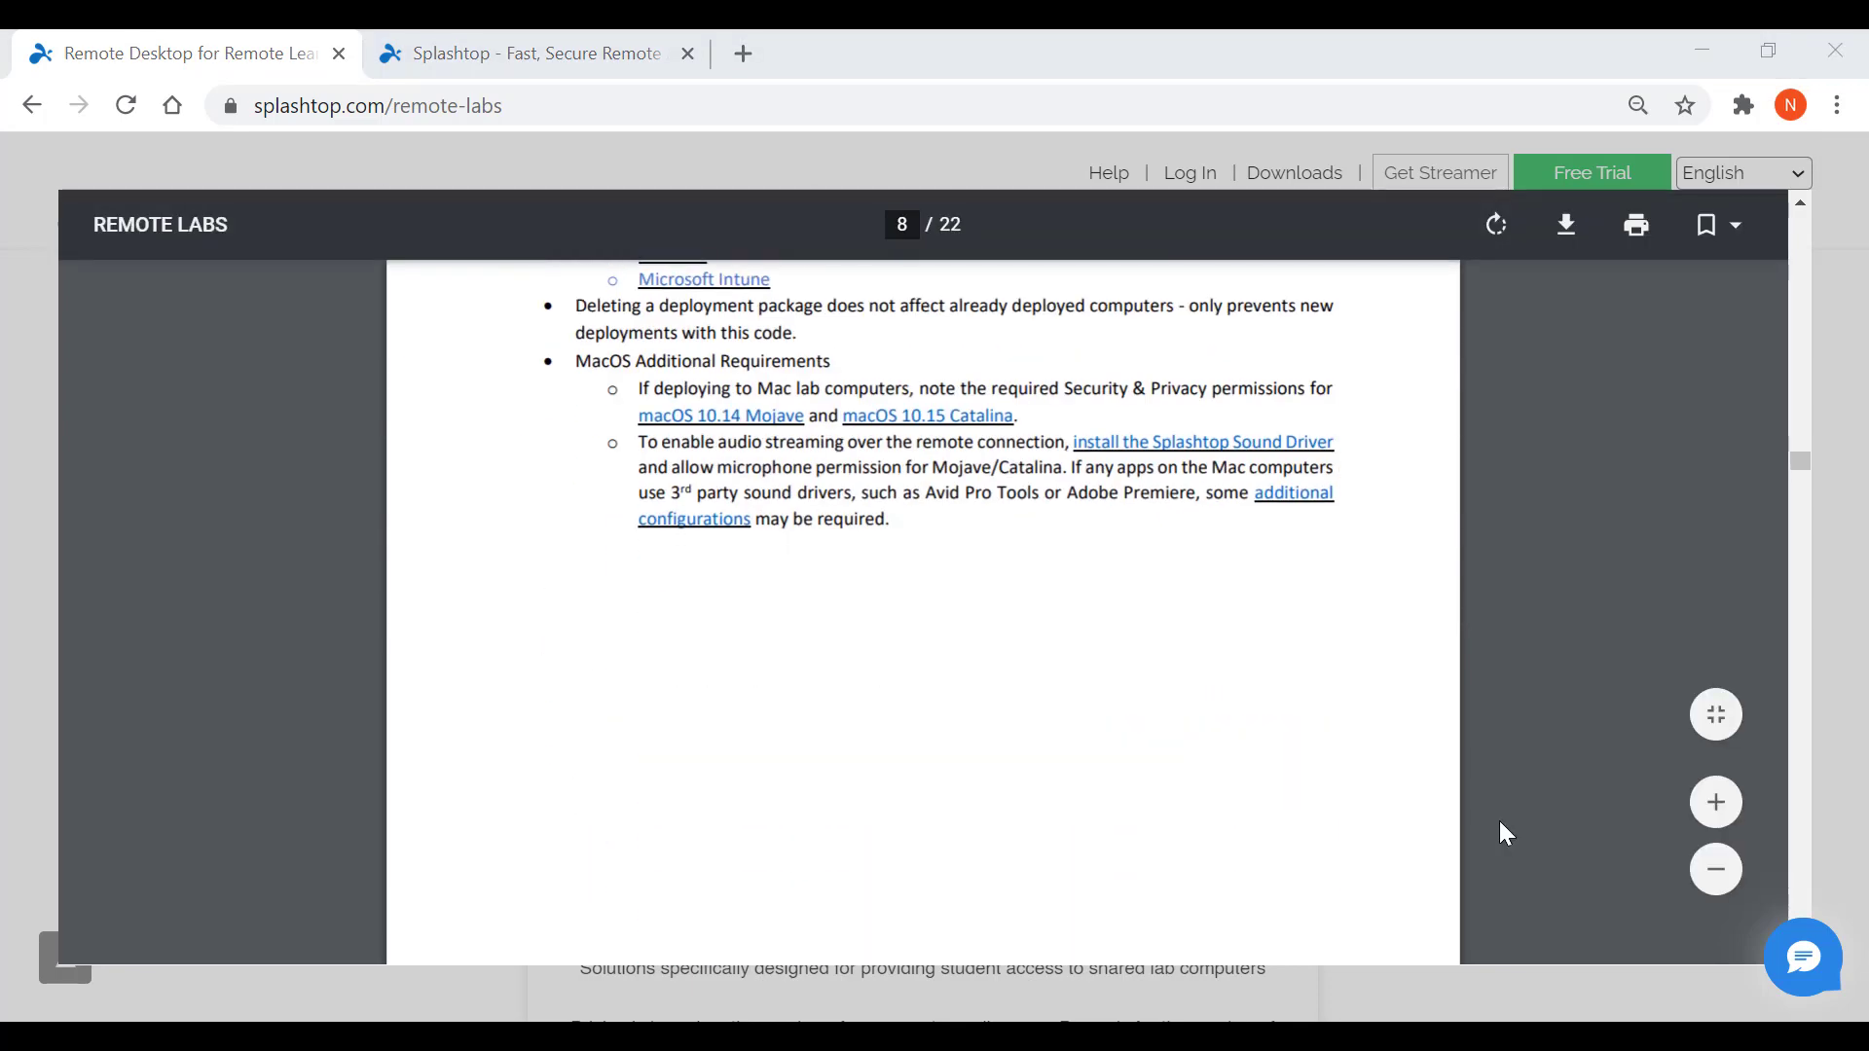
{"action": "scroll", "coordinate": [1495, 825], "scroll_direction": "down", "scroll_amount": 1}
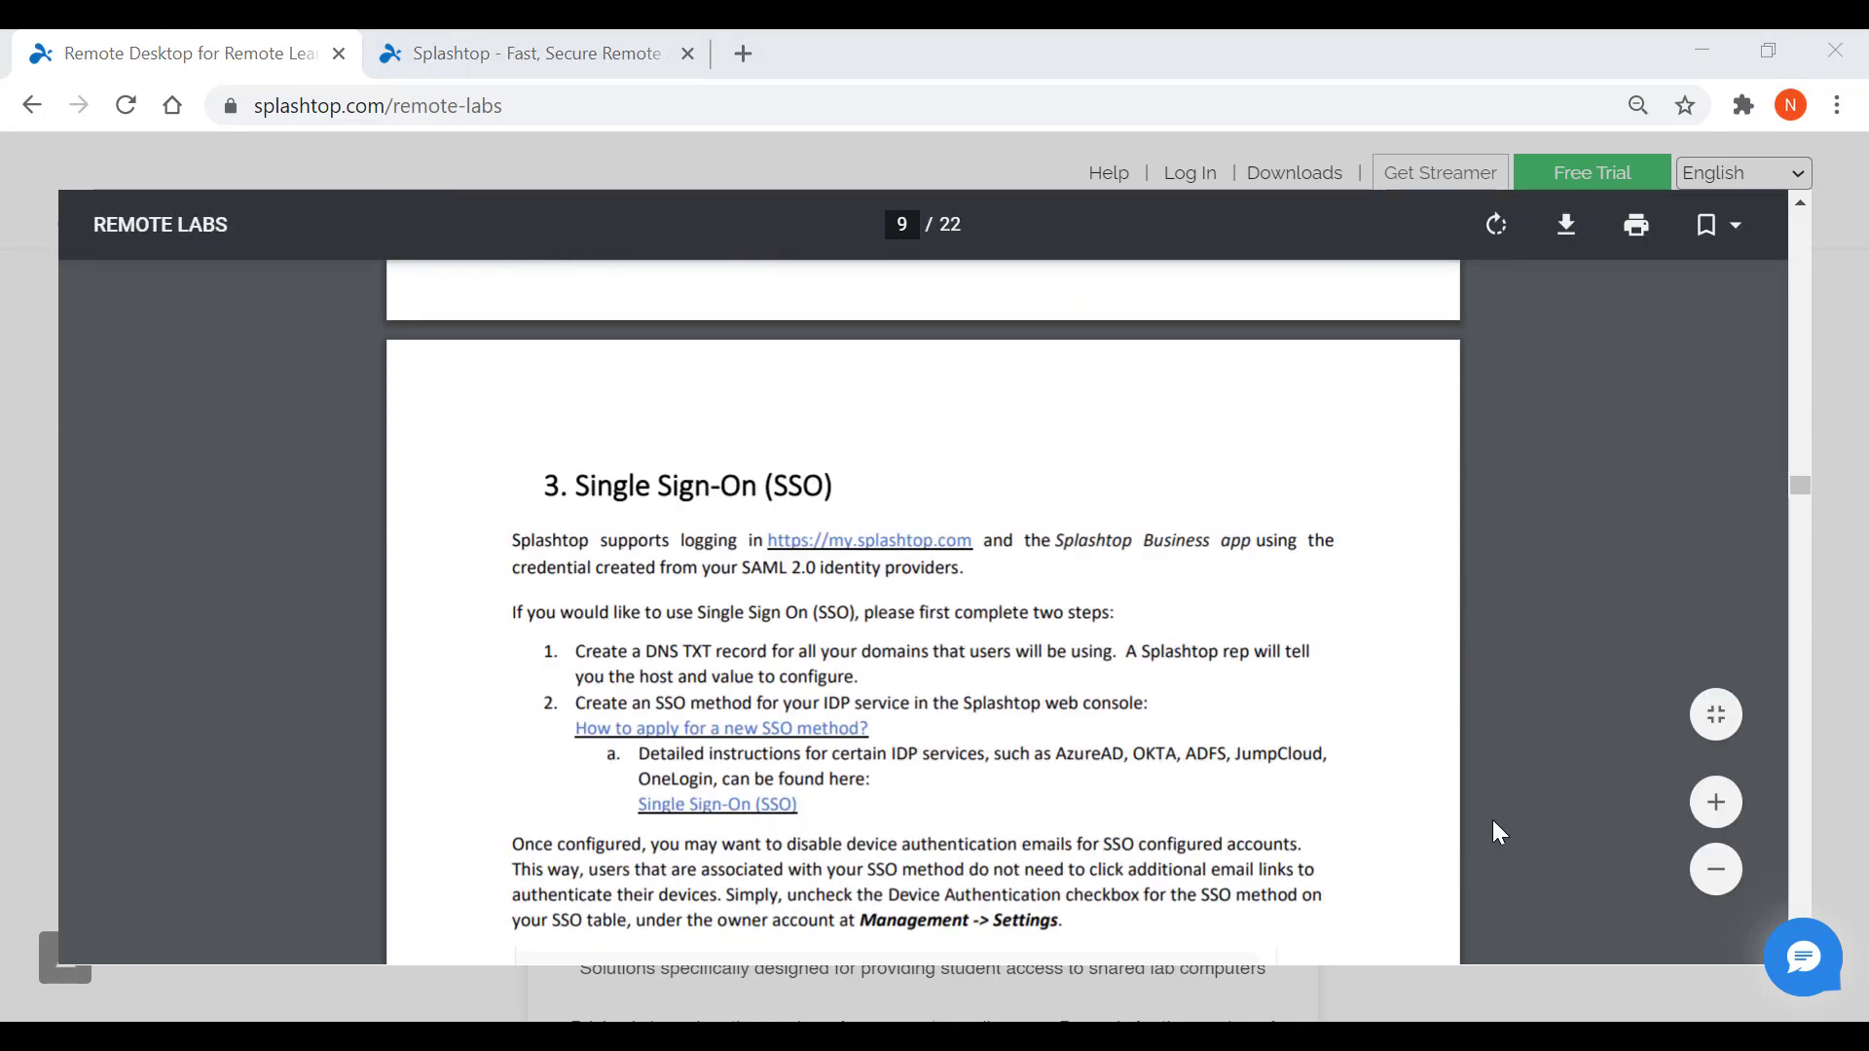
{"action": "scroll", "coordinate": [1495, 825], "scroll_direction": "down", "scroll_amount": 2}
{"action": "scroll", "coordinate": [1495, 825], "scroll_direction": "down", "scroll_amount": 1}
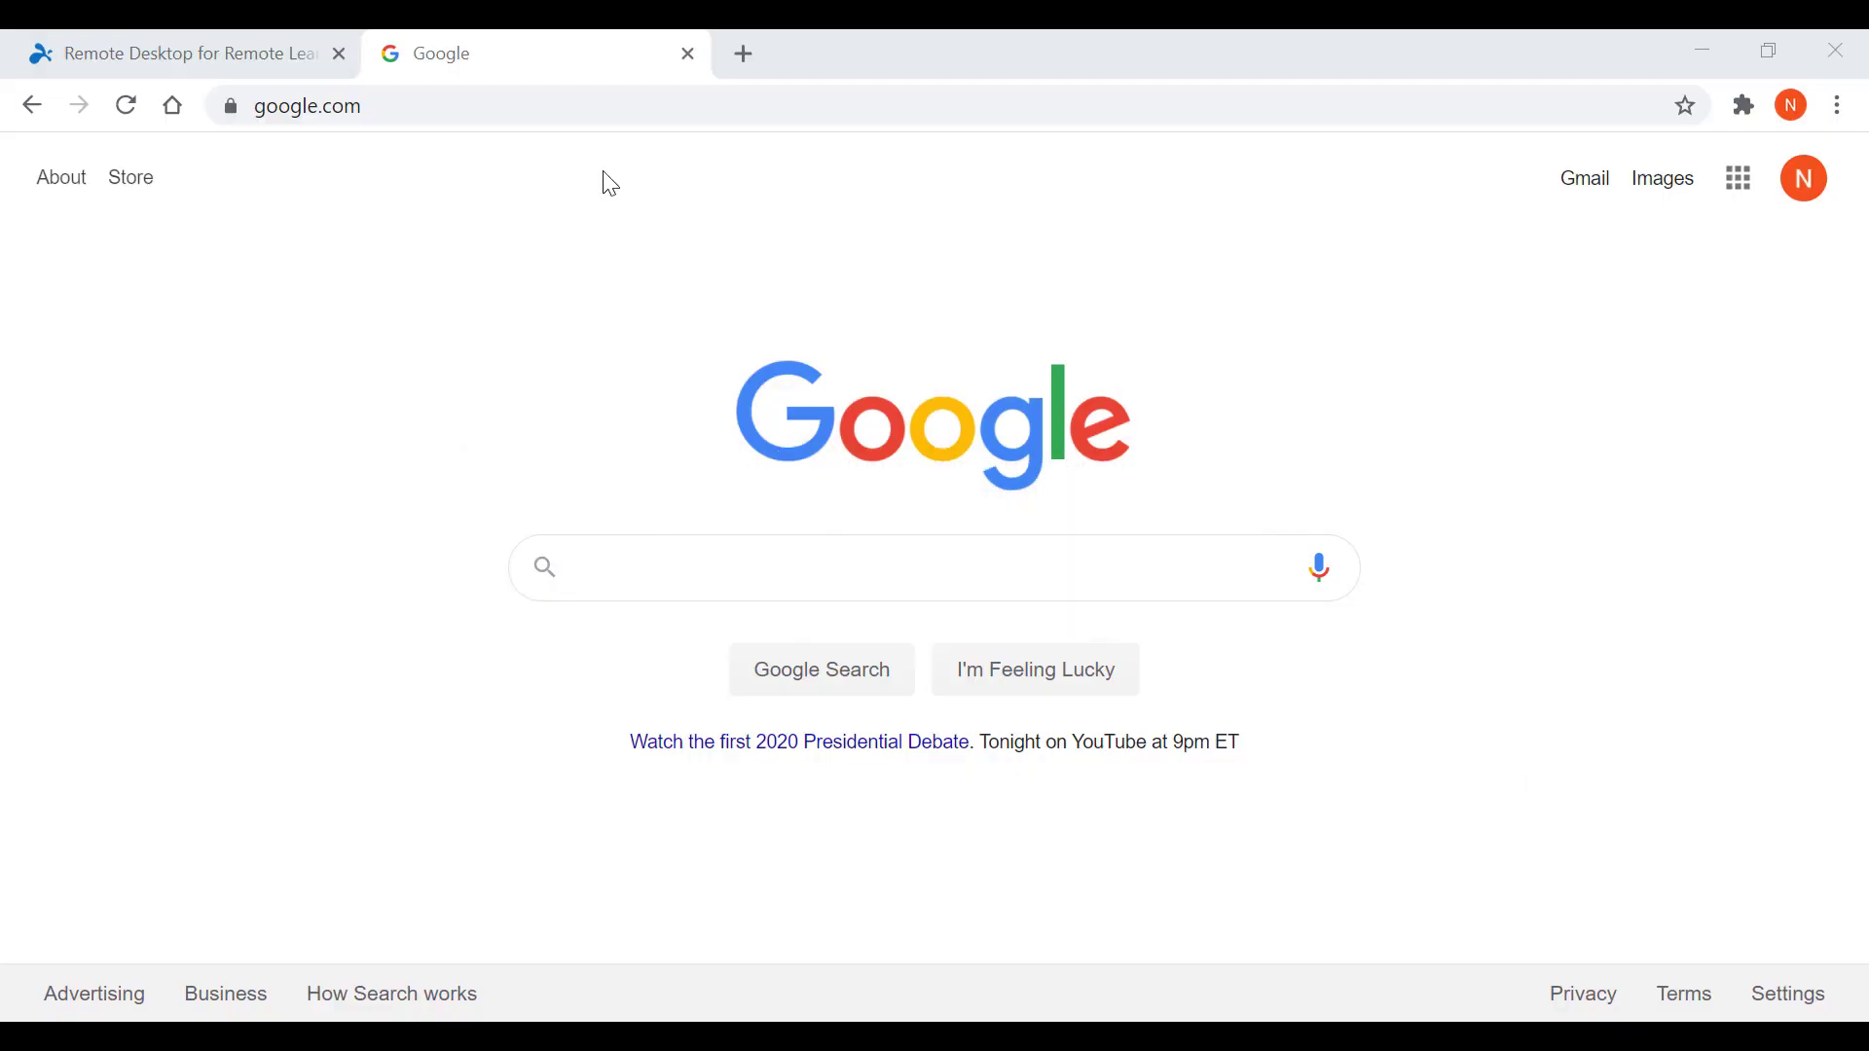
- Load my.splashtop.com/sos/management and go to the Users page
{"action": "left_click", "coordinate": [557, 109]}
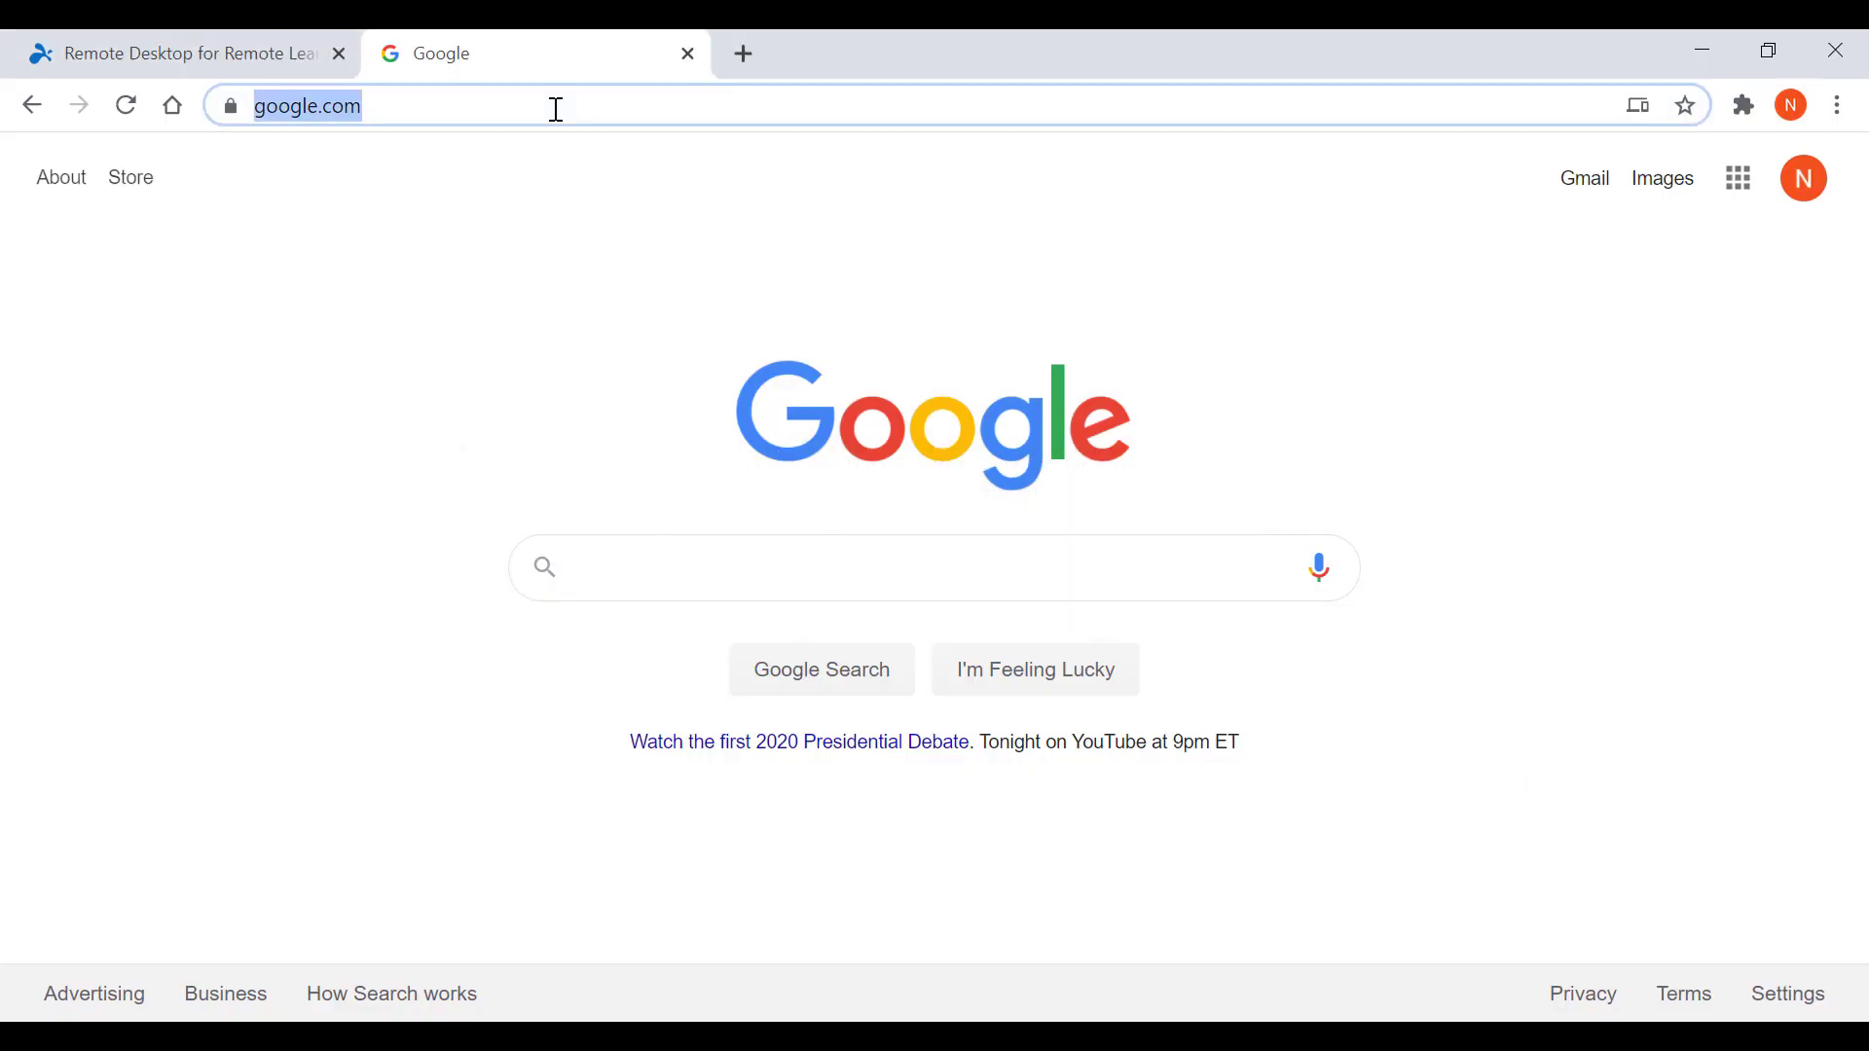
{"action": "type", "text": "my.splashtop.com/sos/management"}
{"action": "key", "text": "Return"}
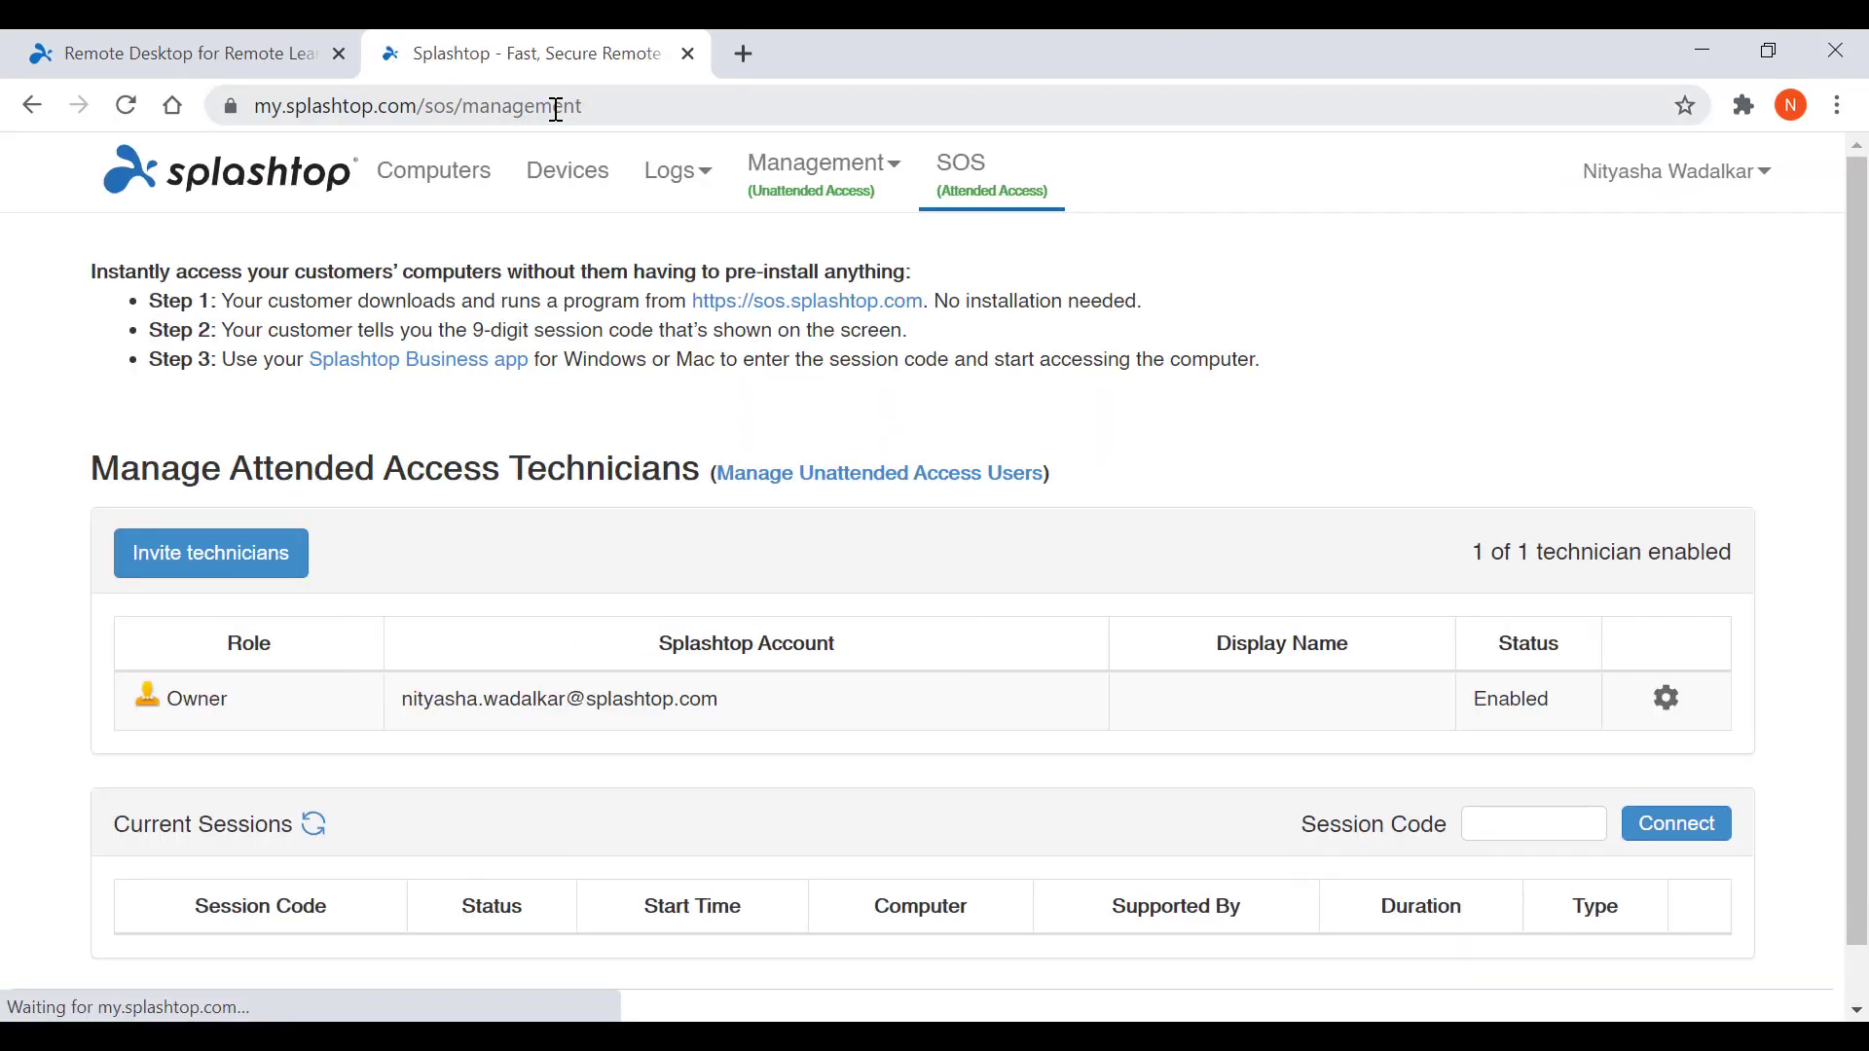
{"action": "left_click", "coordinate": [808, 193]}
{"action": "left_click", "coordinate": [801, 255]}
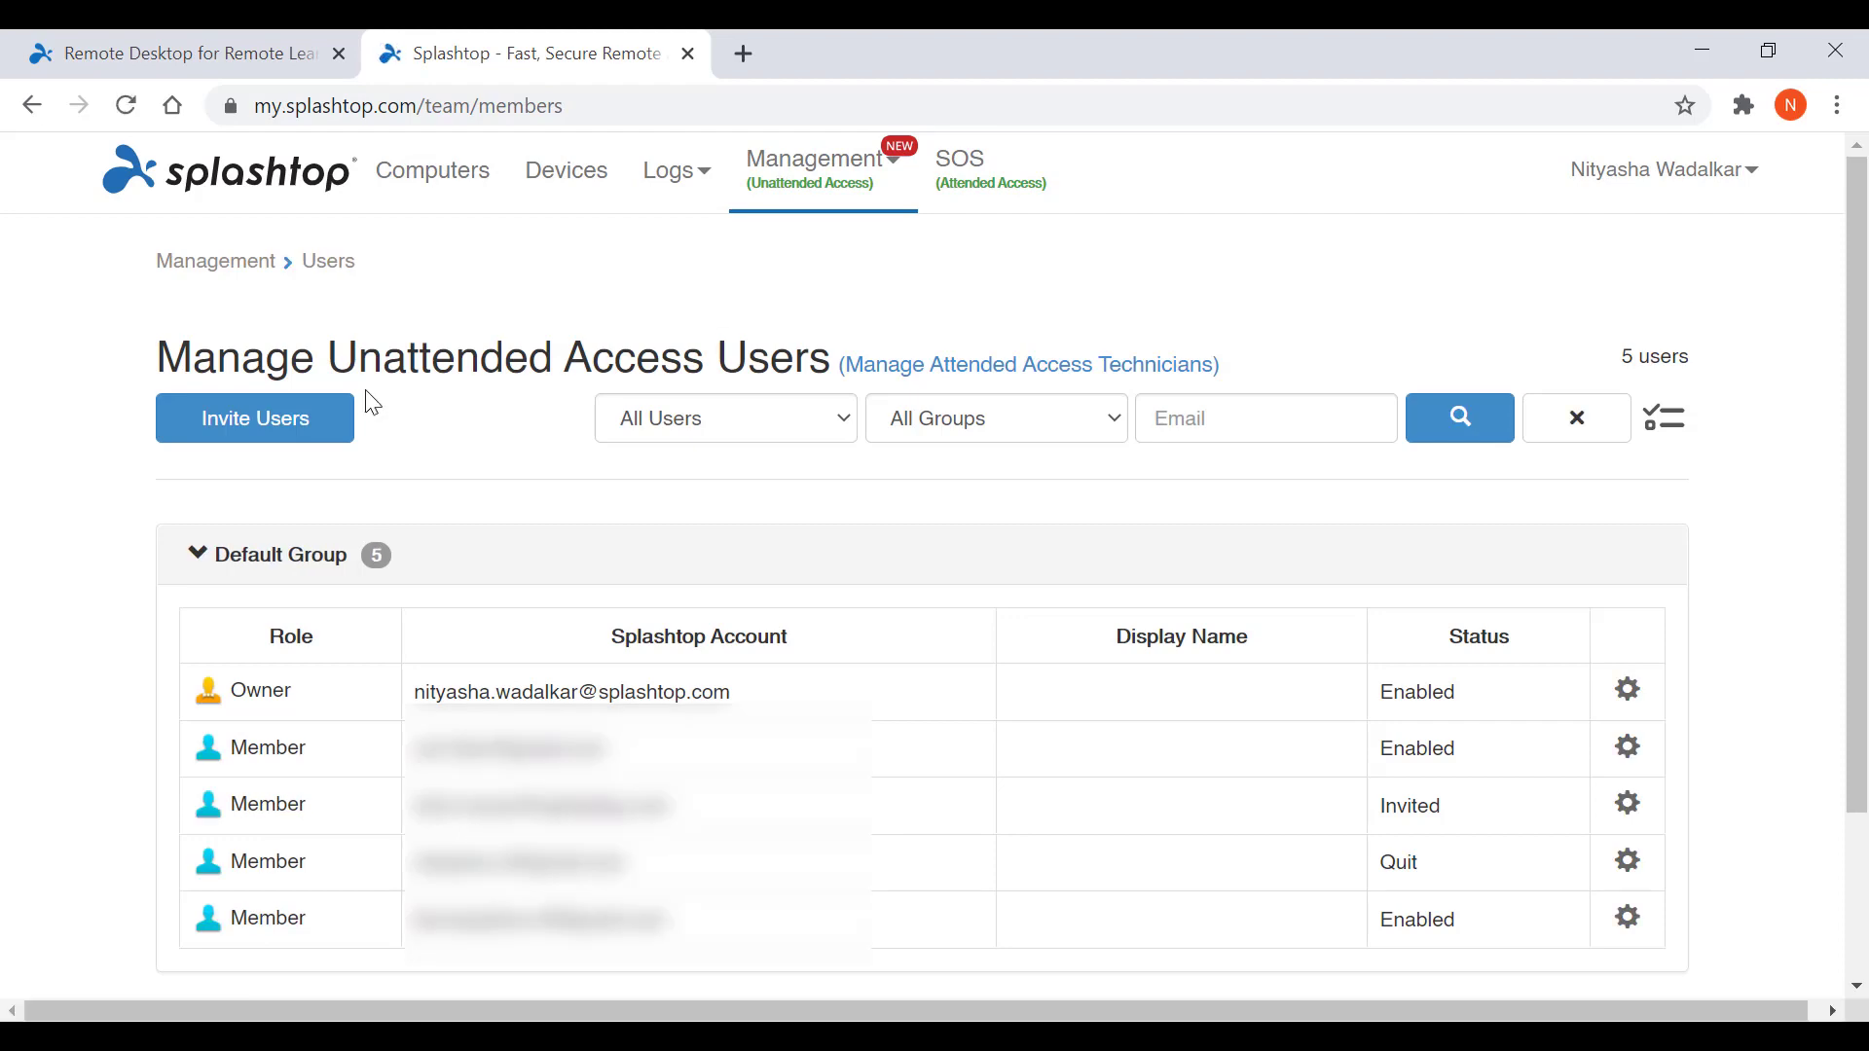
- Try the invite role Admin, group-specific for CTE Lab 1, then revert to Member
{"action": "left_click", "coordinate": [304, 432]}
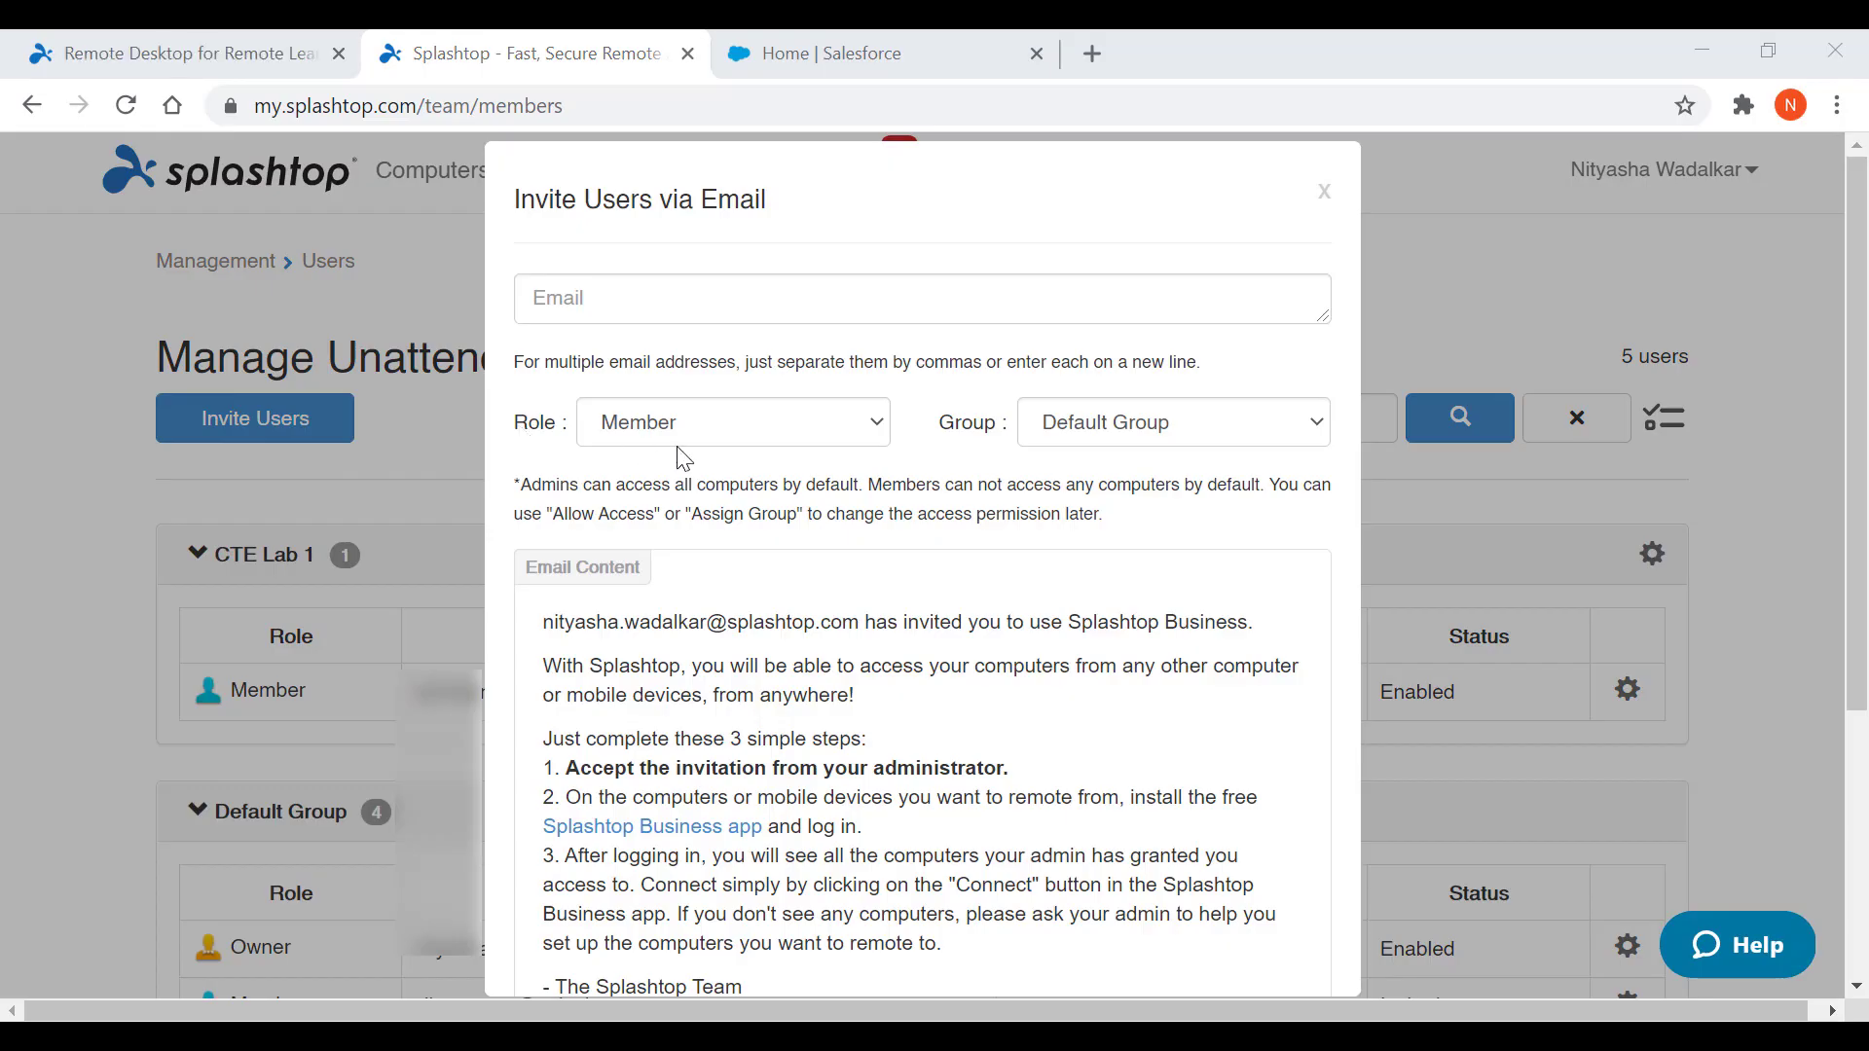
{"action": "left_click", "coordinate": [881, 428]}
{"action": "left_click", "coordinate": [830, 465]}
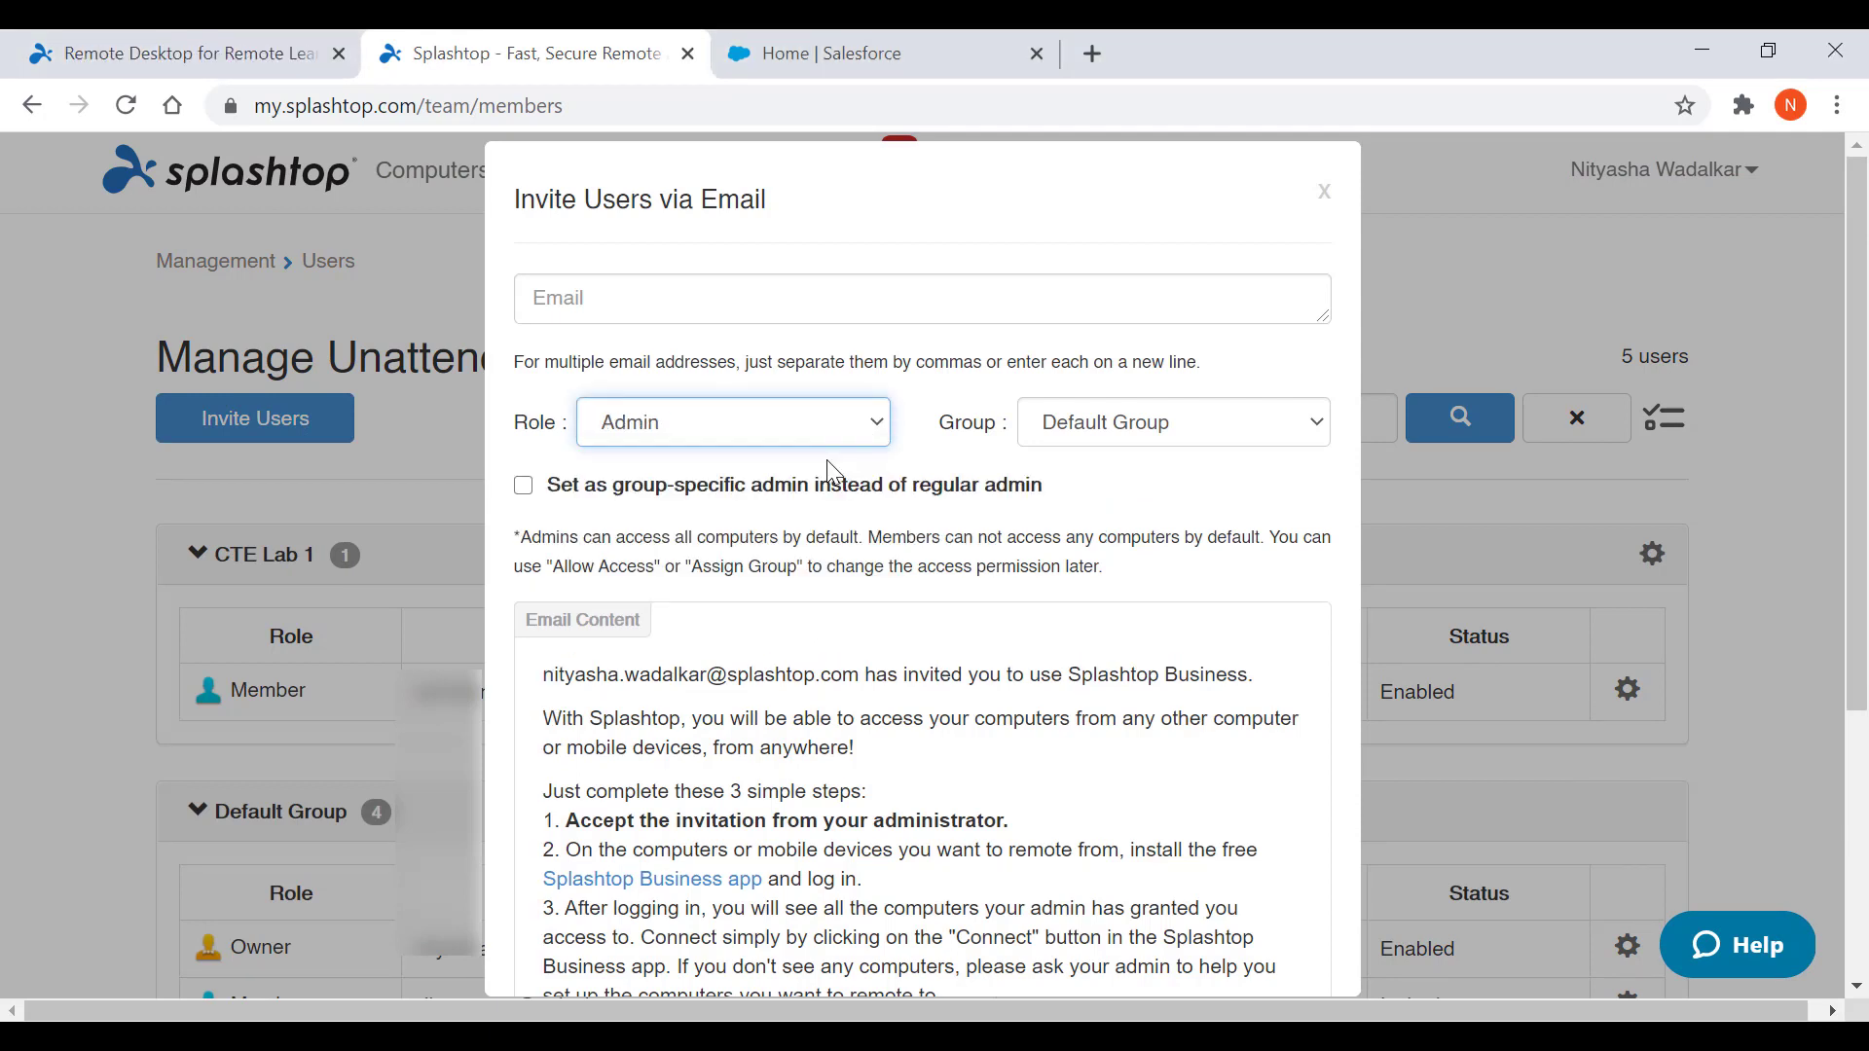
{"action": "left_click", "coordinate": [550, 498]}
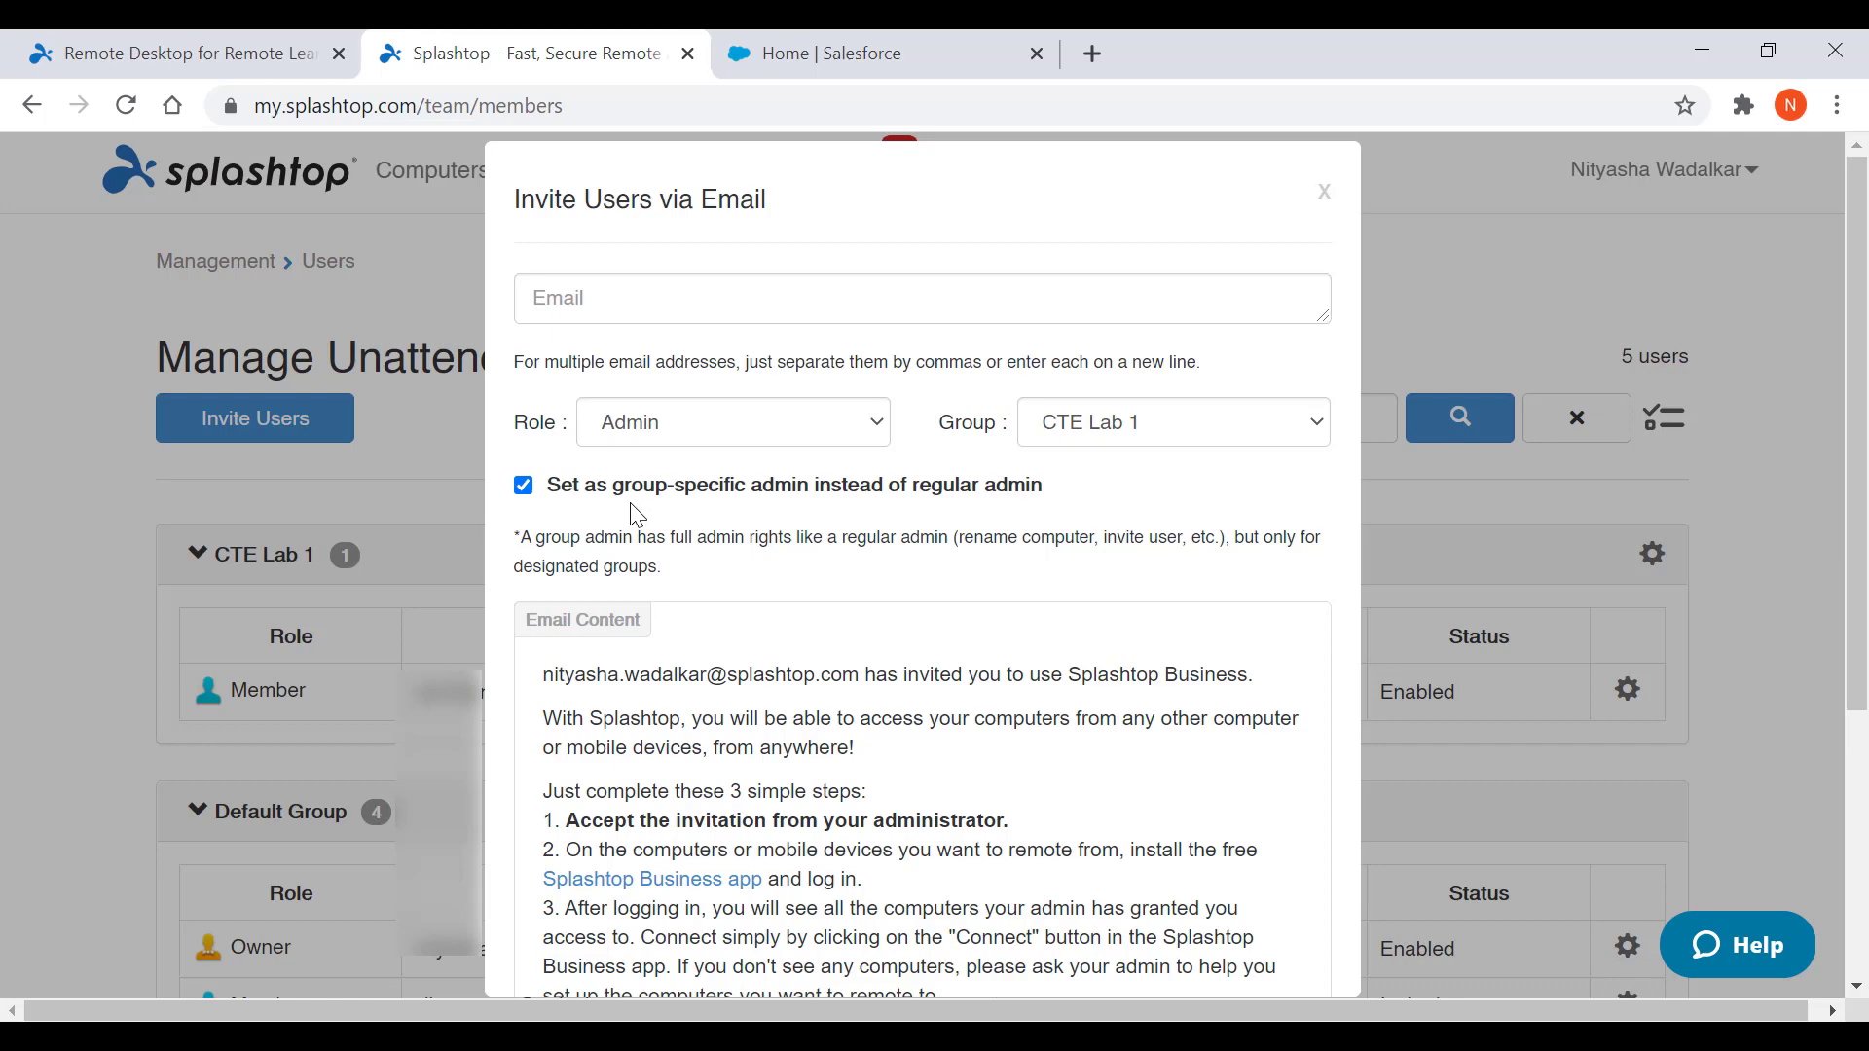
{"action": "left_click", "coordinate": [684, 431]}
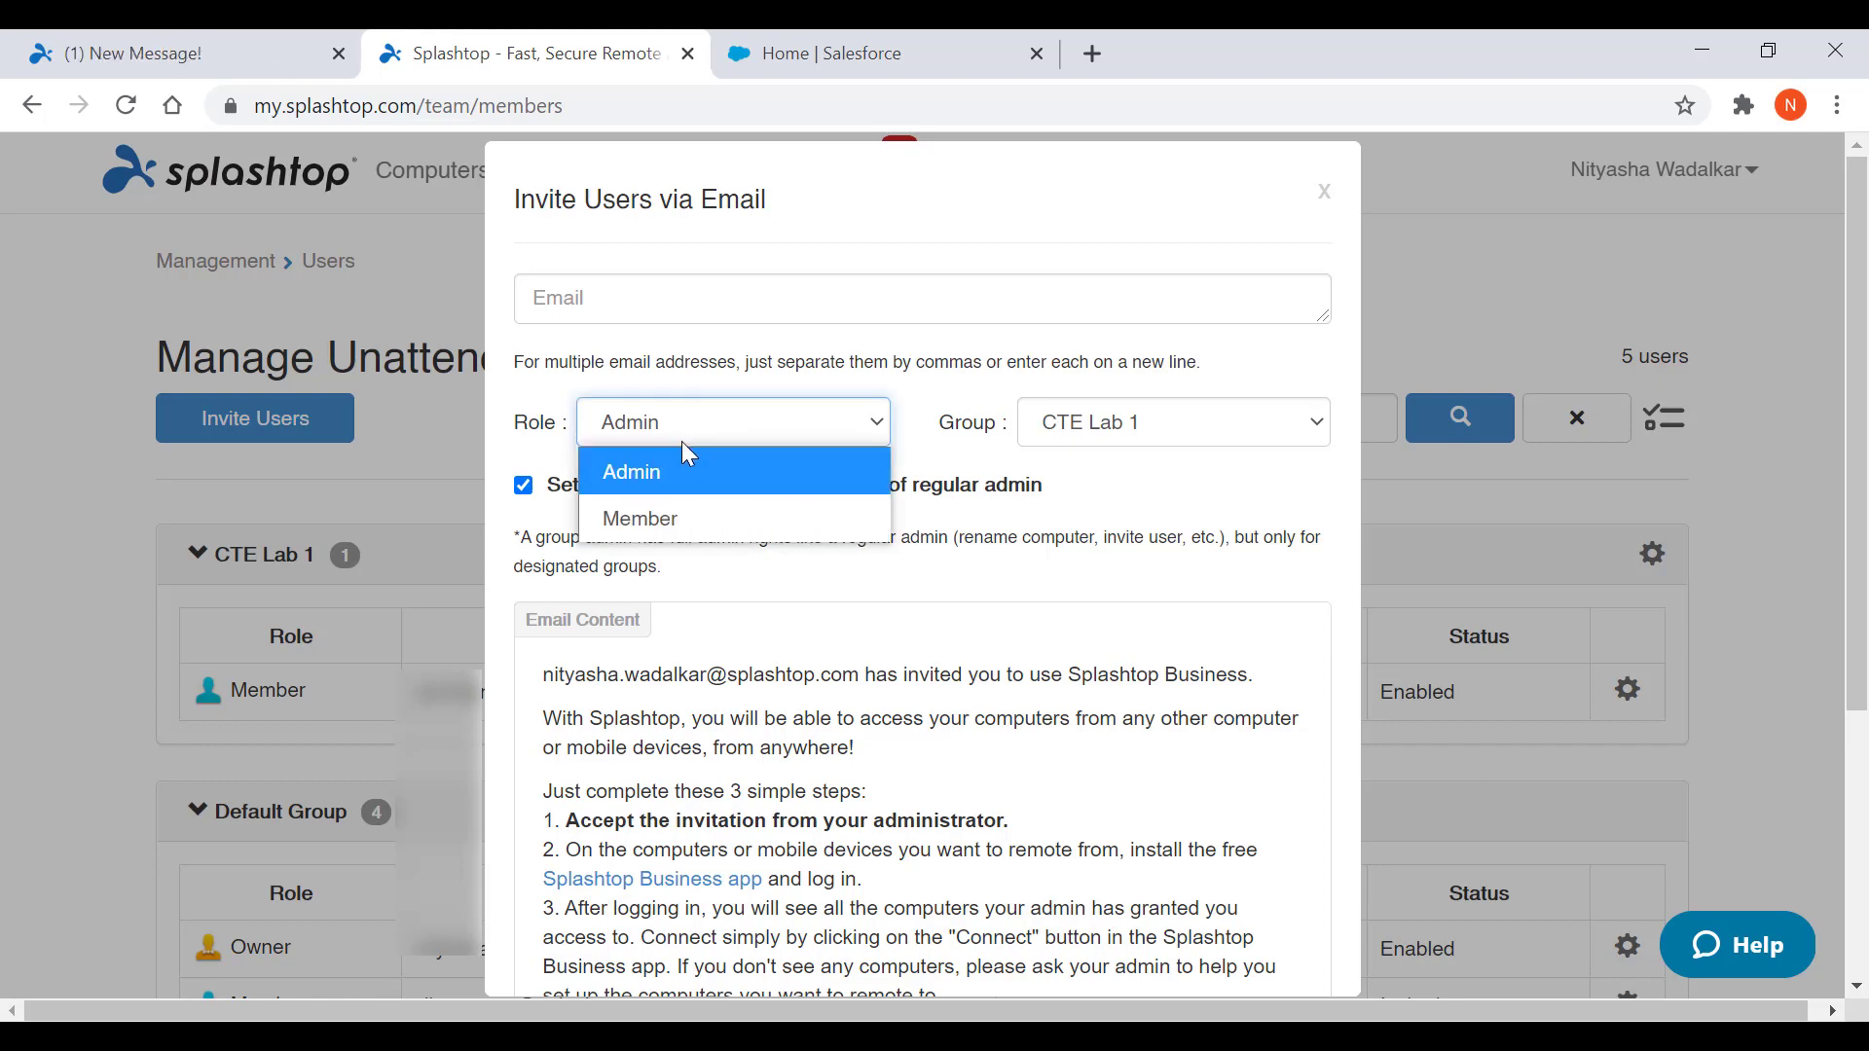
{"action": "left_click", "coordinate": [698, 524]}
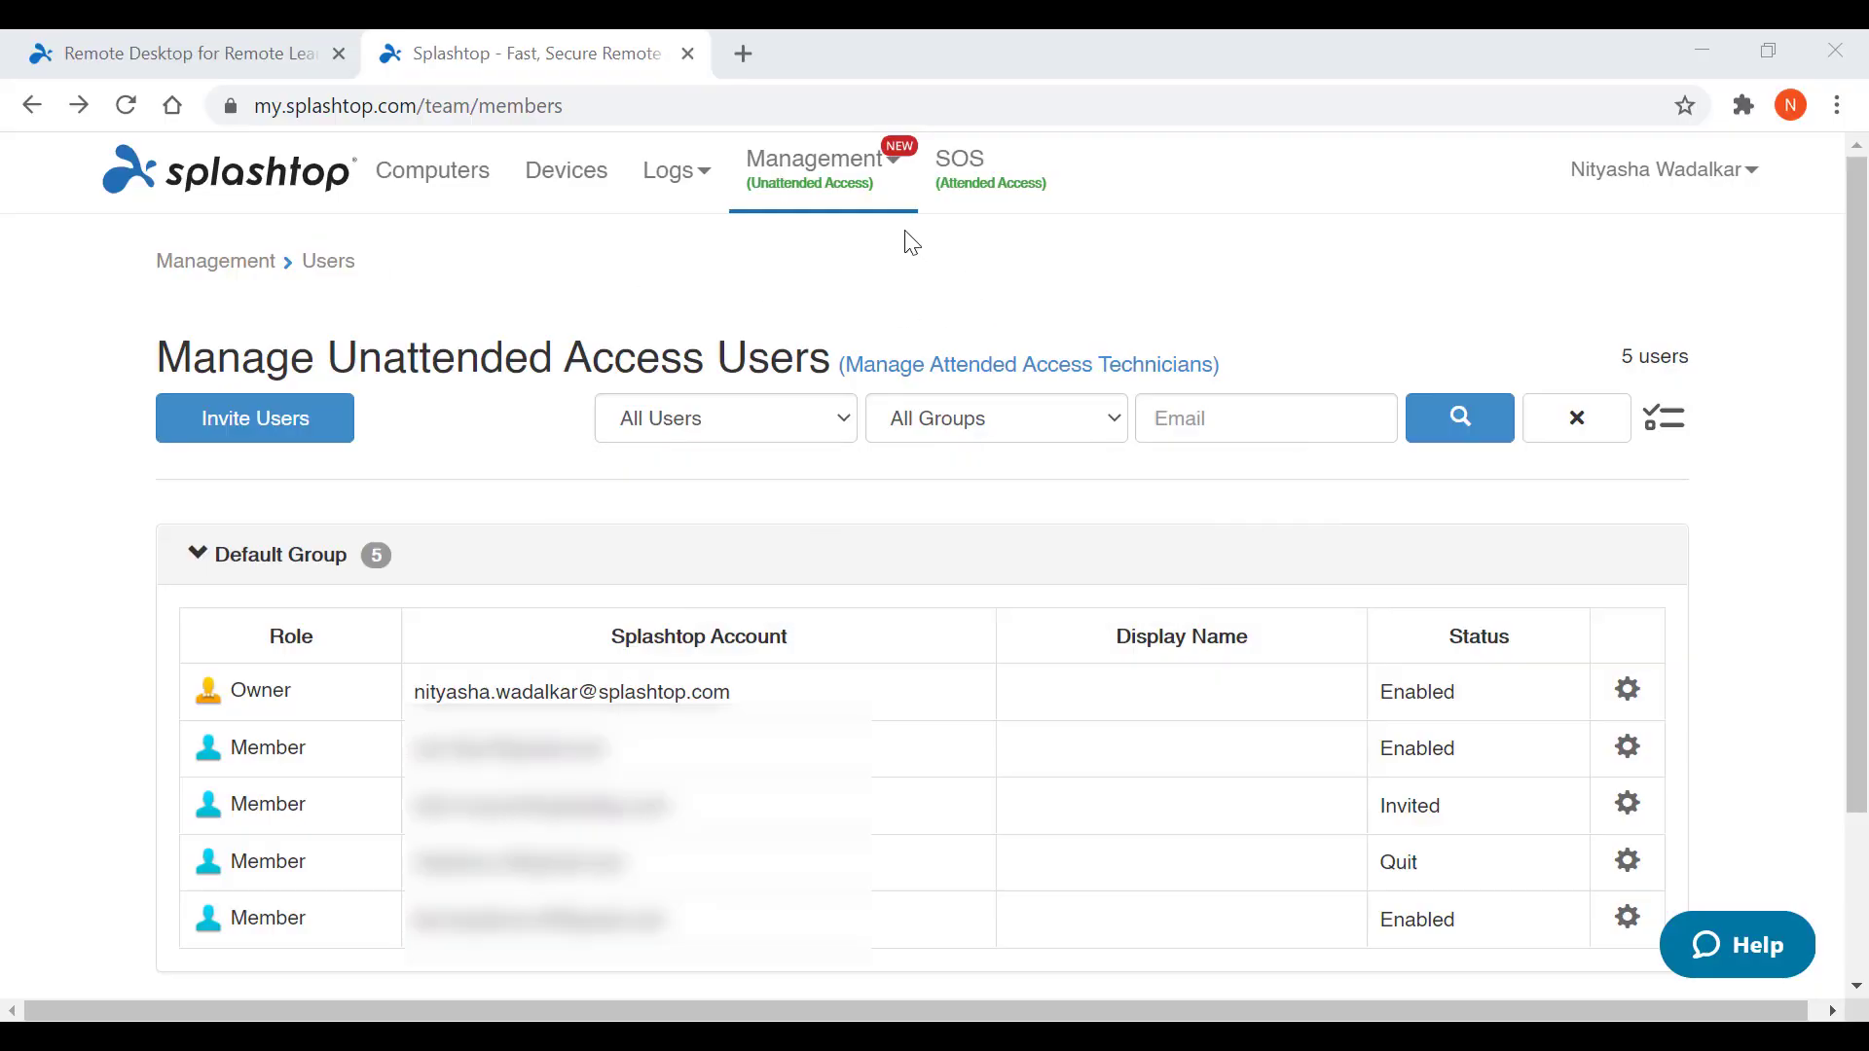
{"action": "left_click", "coordinate": [874, 185]}
- Create a group named CTE Lab 1 on the Grouping page and acknowledge the results
{"action": "left_click", "coordinate": [846, 383]}
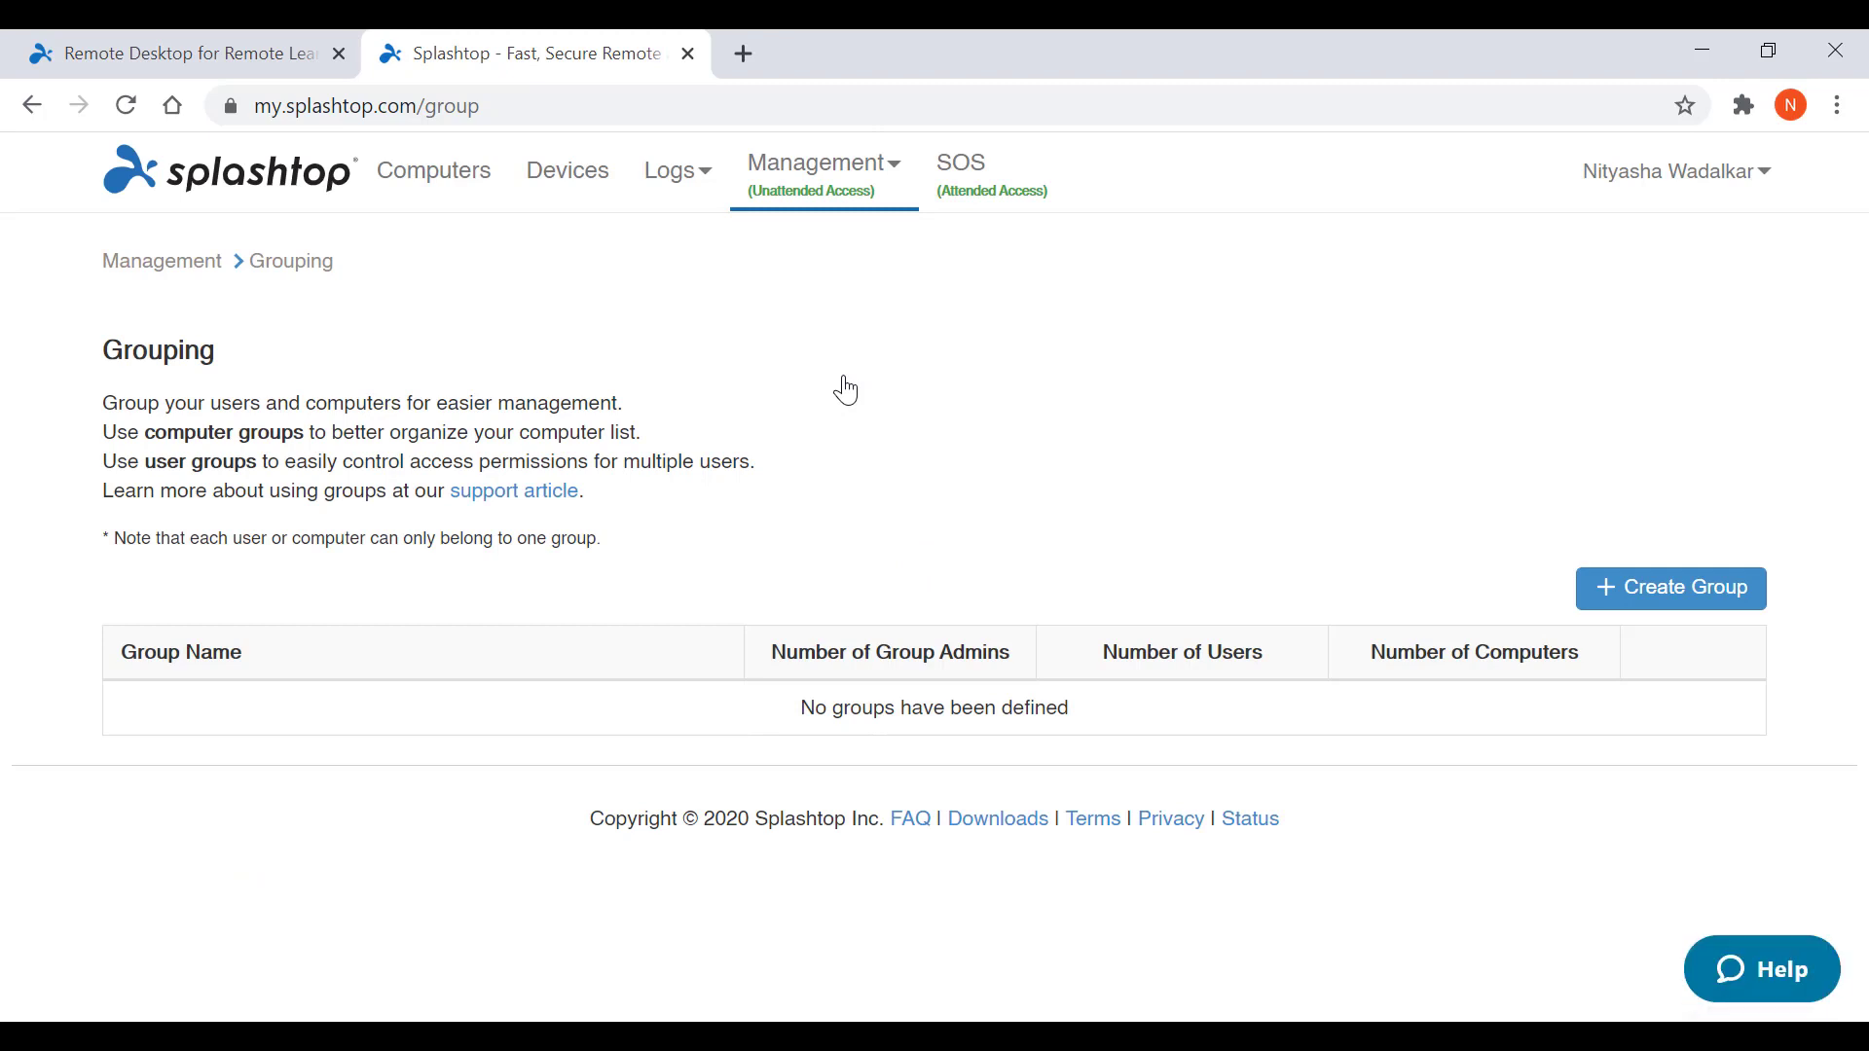
{"action": "left_click", "coordinate": [1661, 601]}
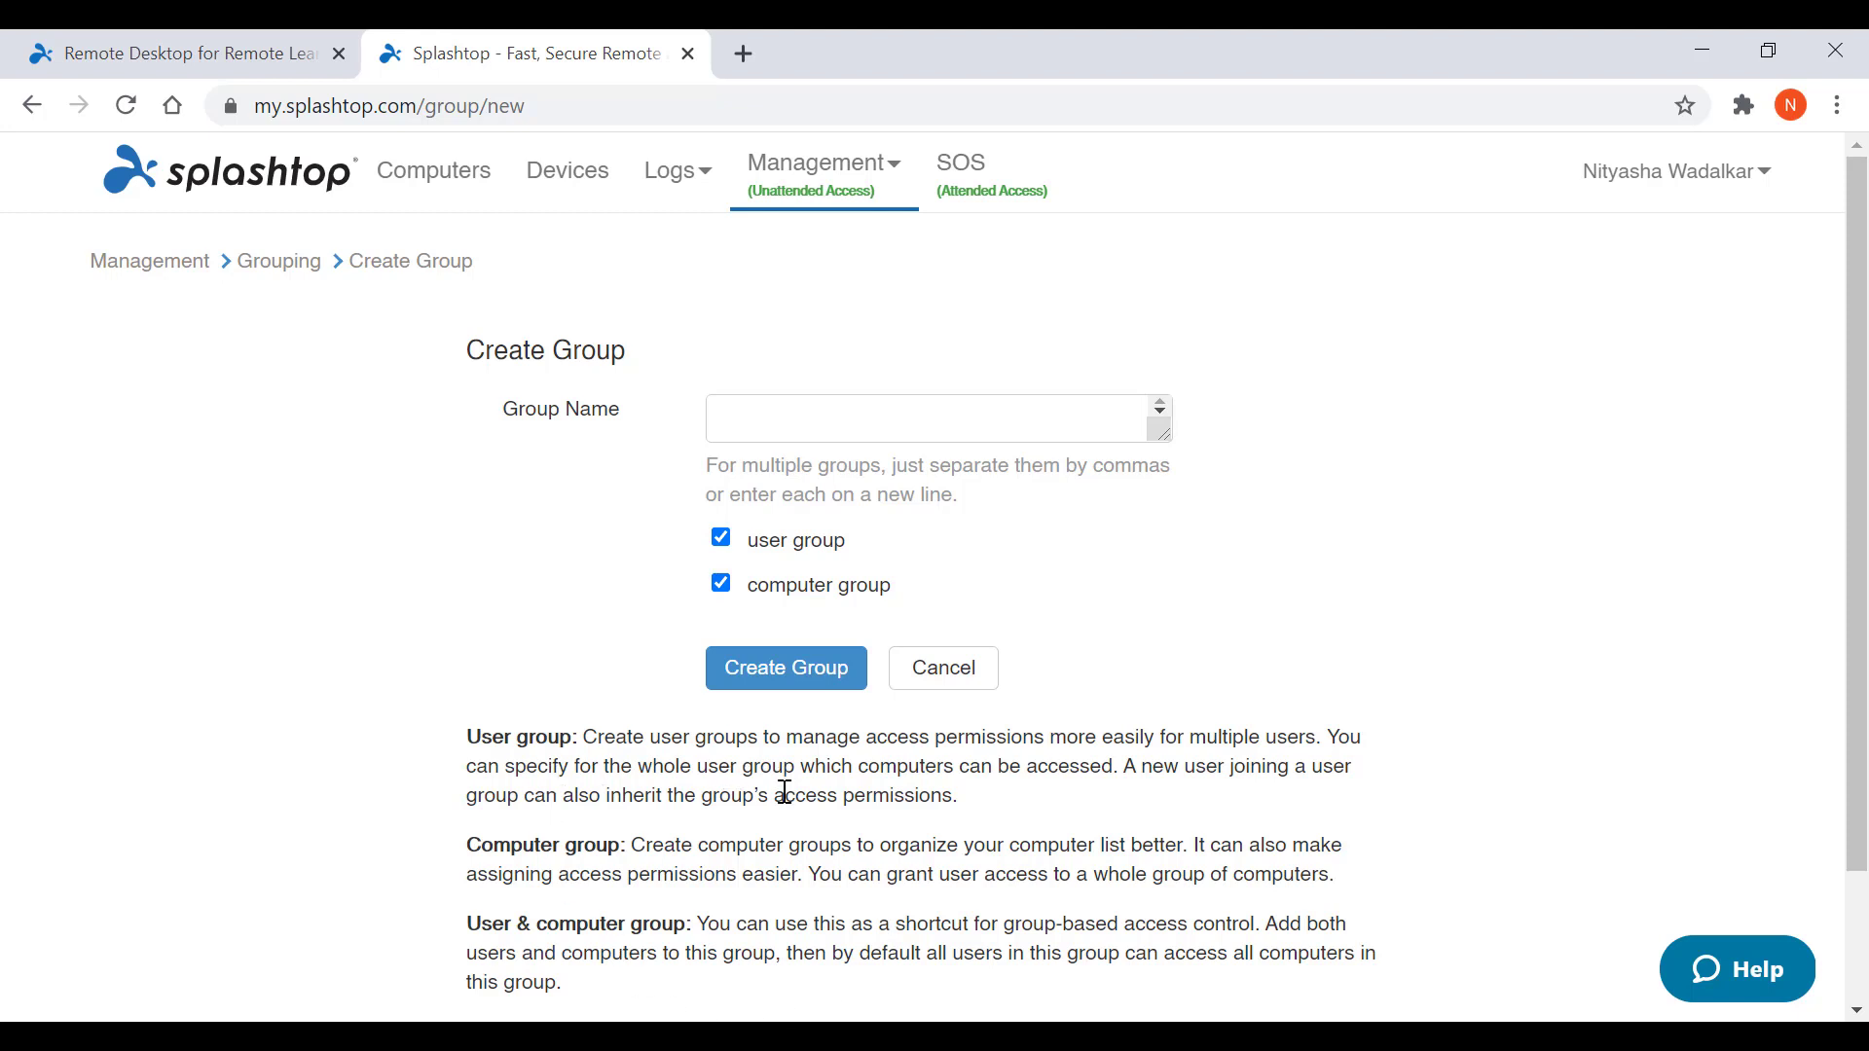
{"action": "left_click", "coordinate": [847, 433]}
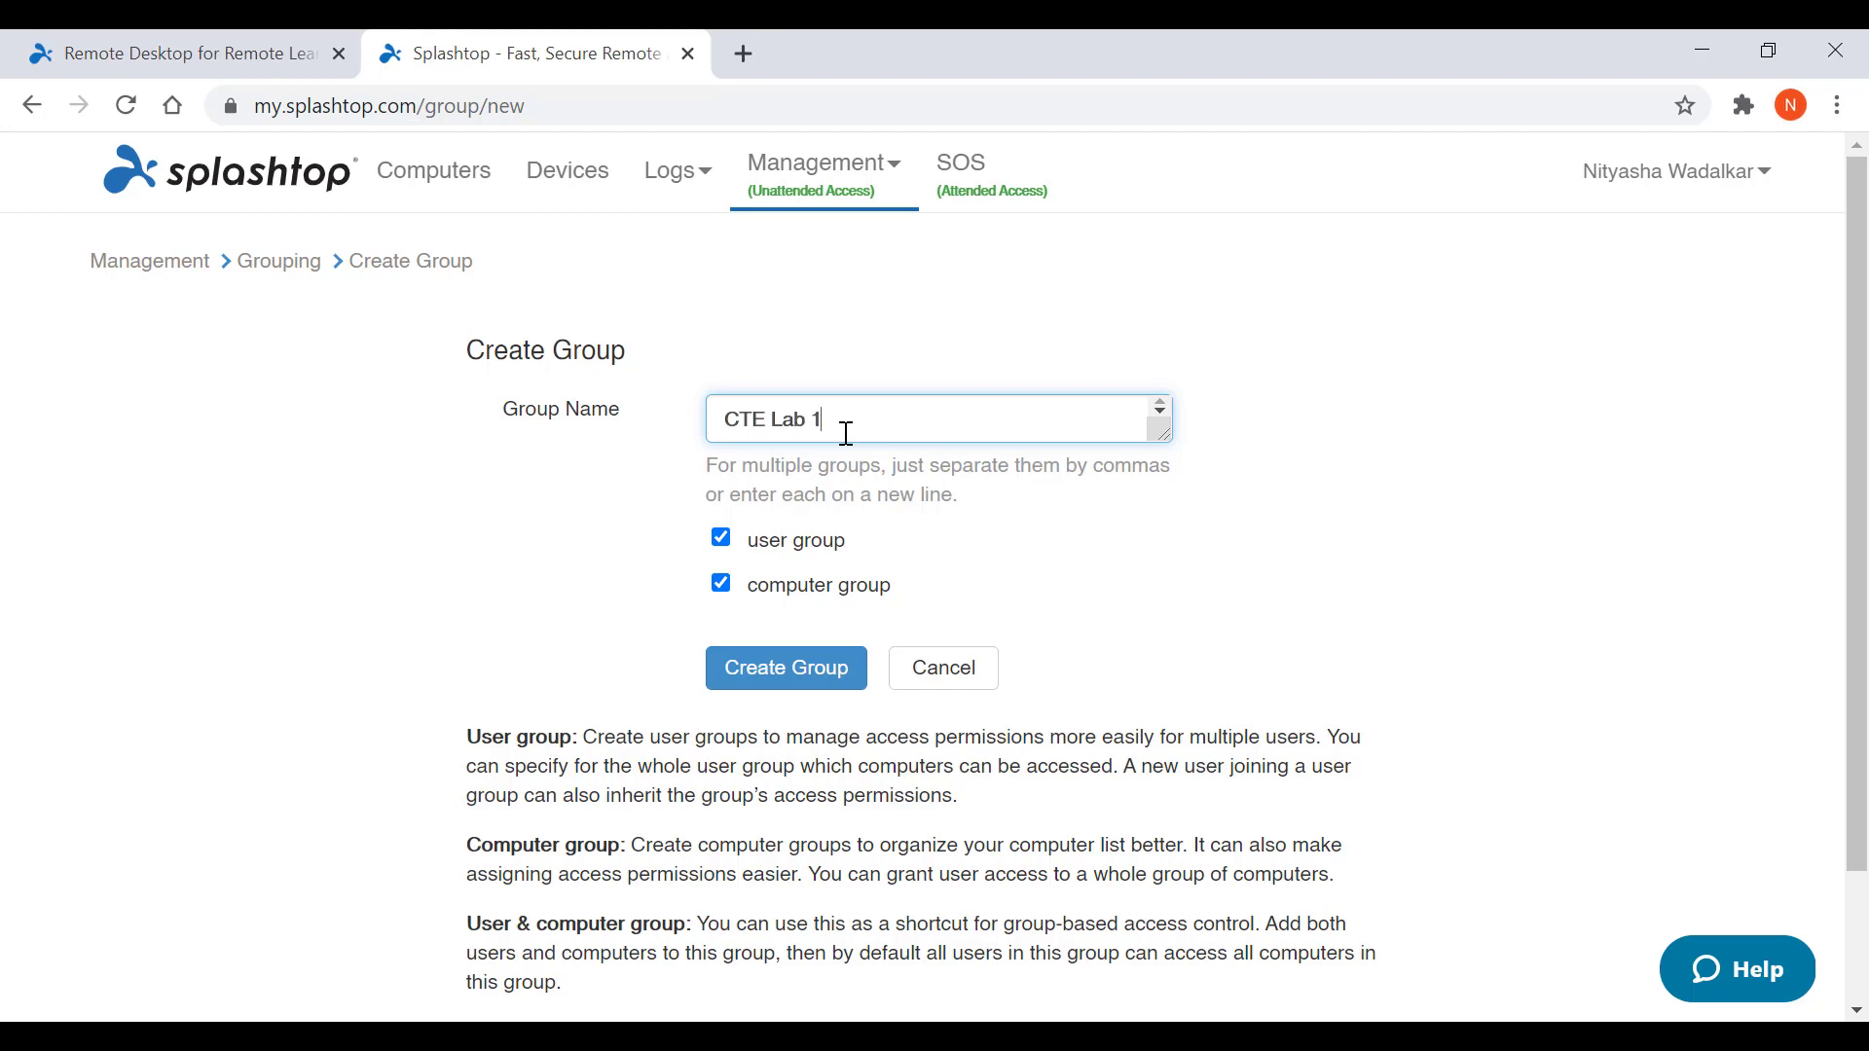
{"action": "left_click", "coordinate": [825, 167]}
{"action": "left_click", "coordinate": [1236, 611]}
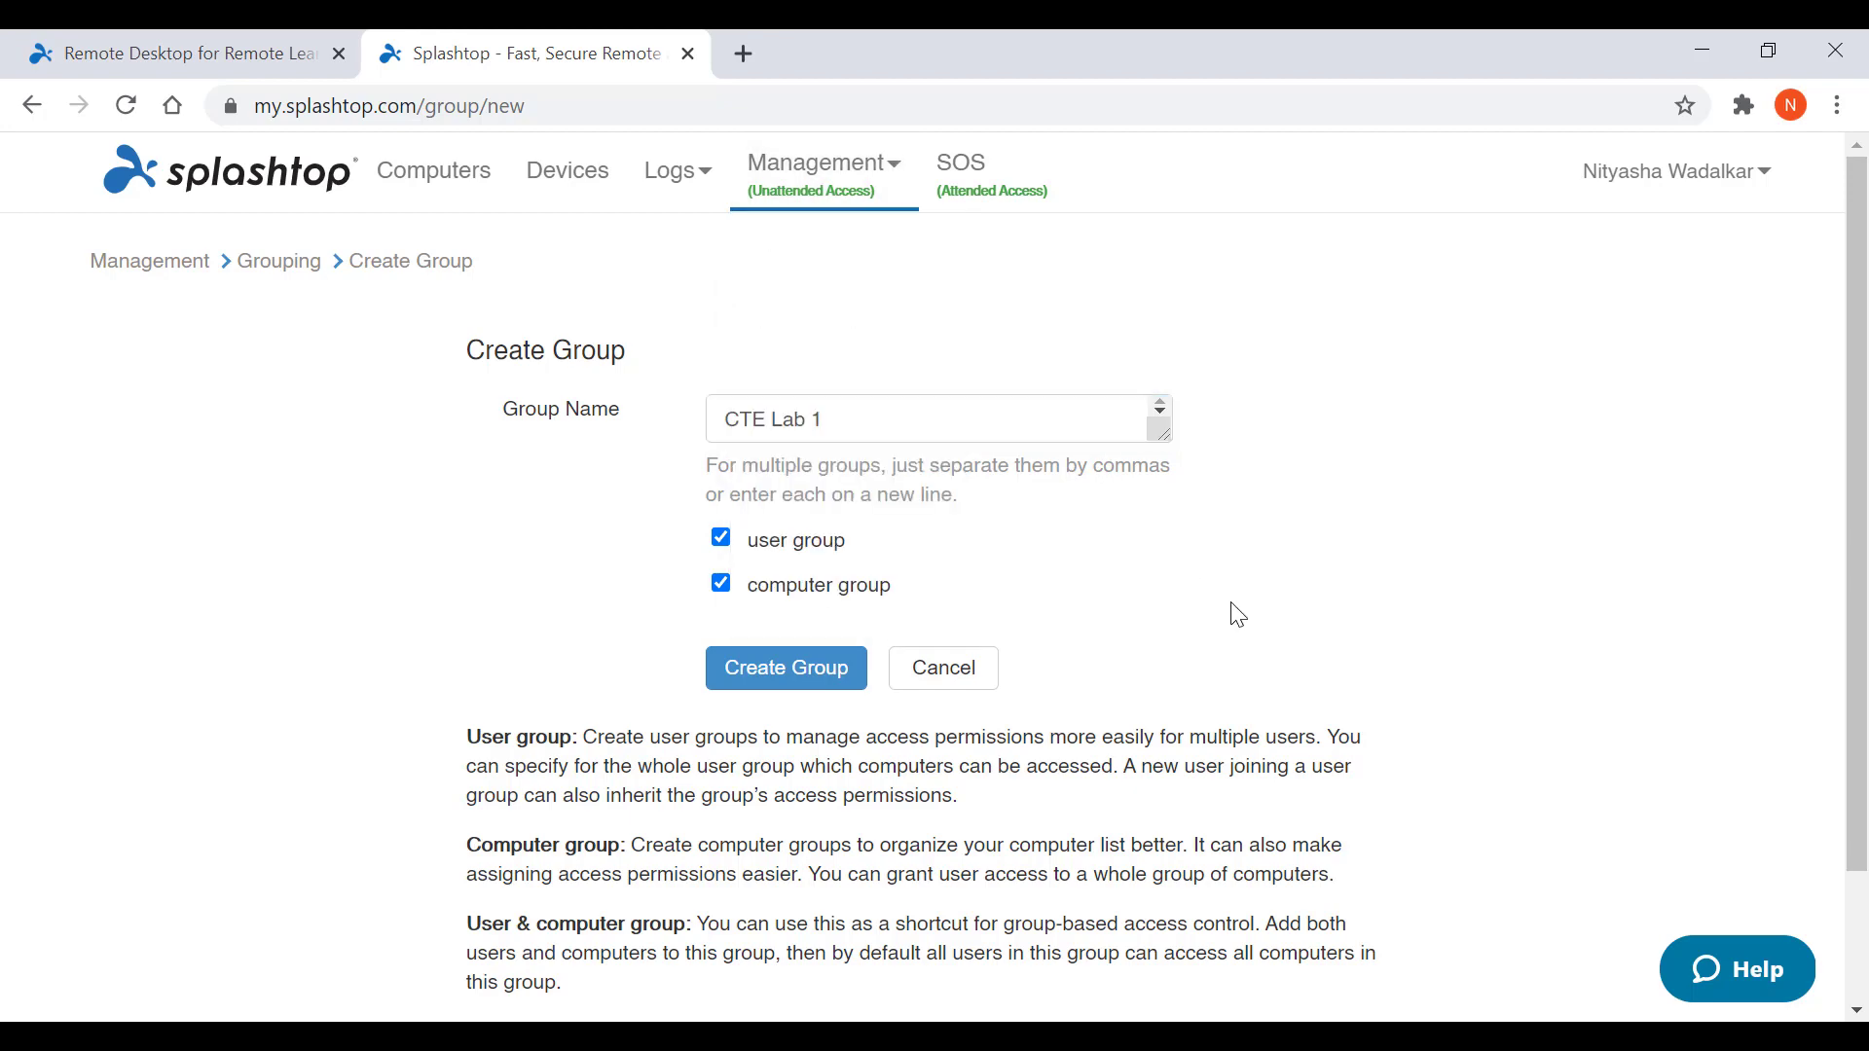
{"action": "scroll", "coordinate": [1237, 584], "scroll_direction": "down", "scroll_amount": 2}
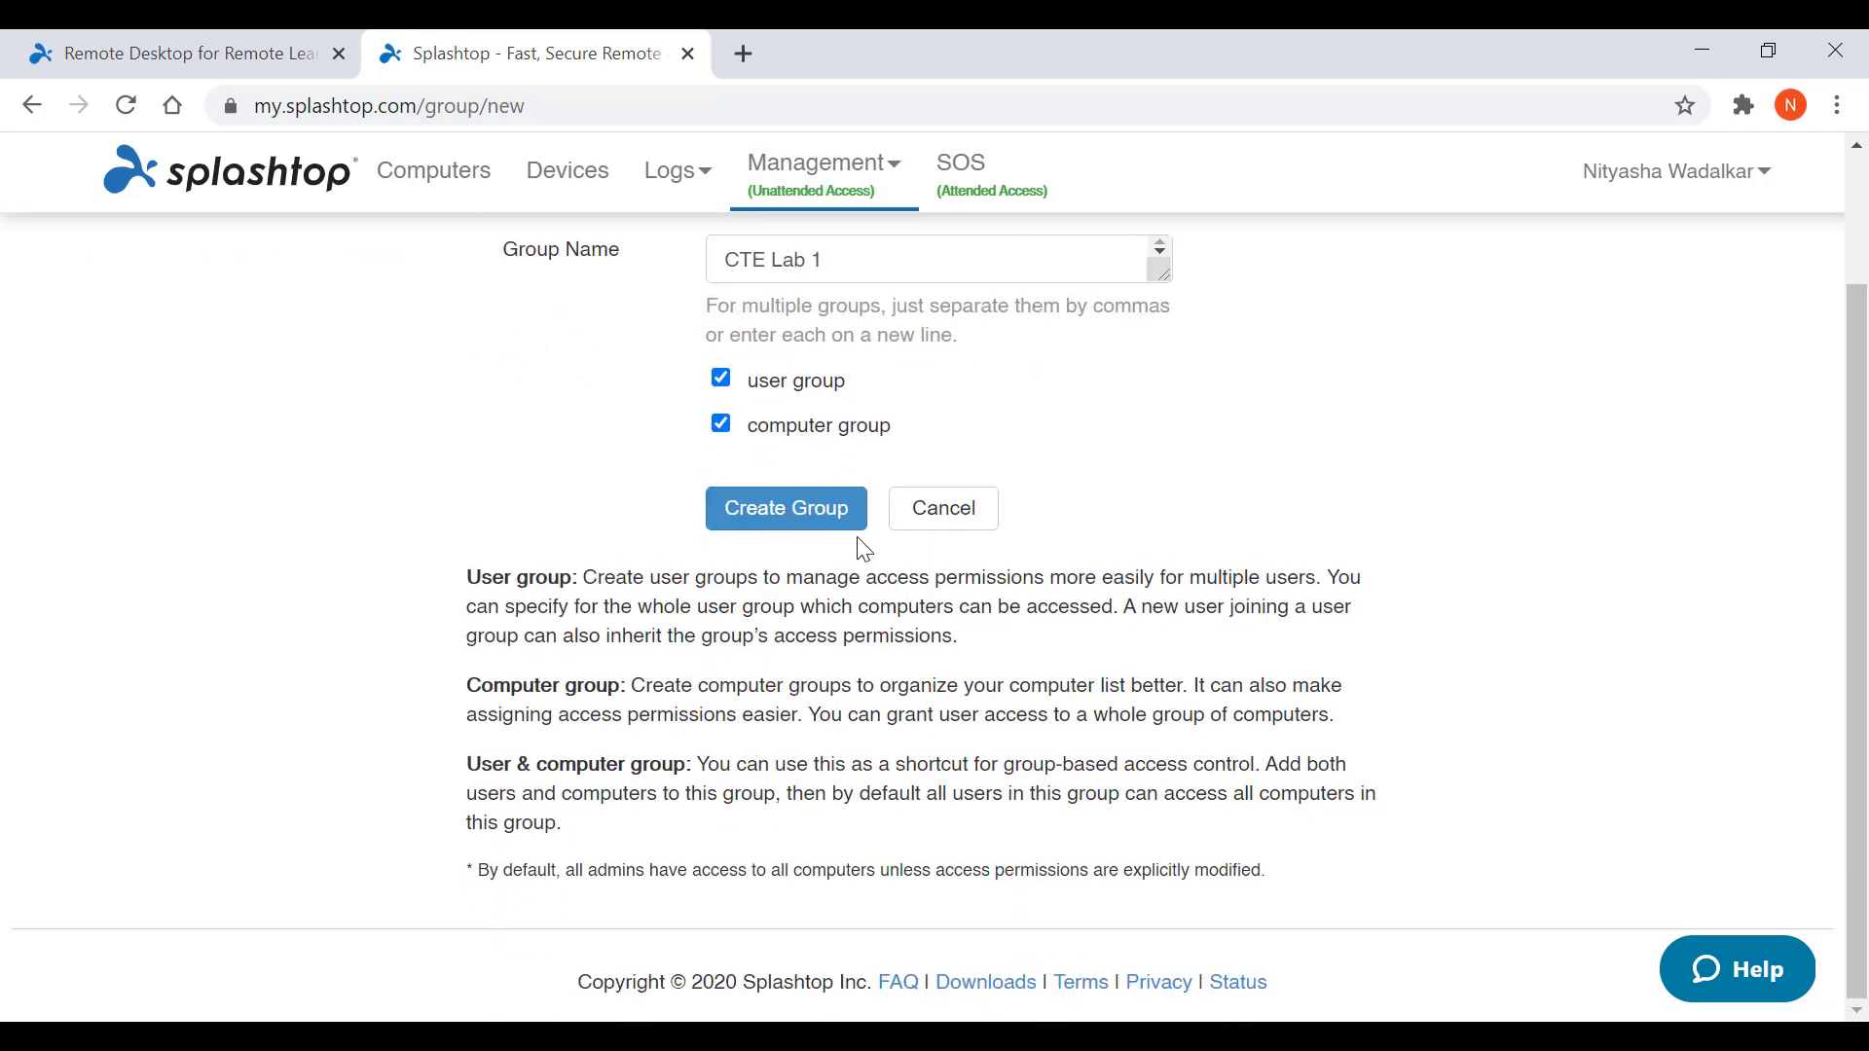
{"action": "left_click", "coordinate": [835, 523]}
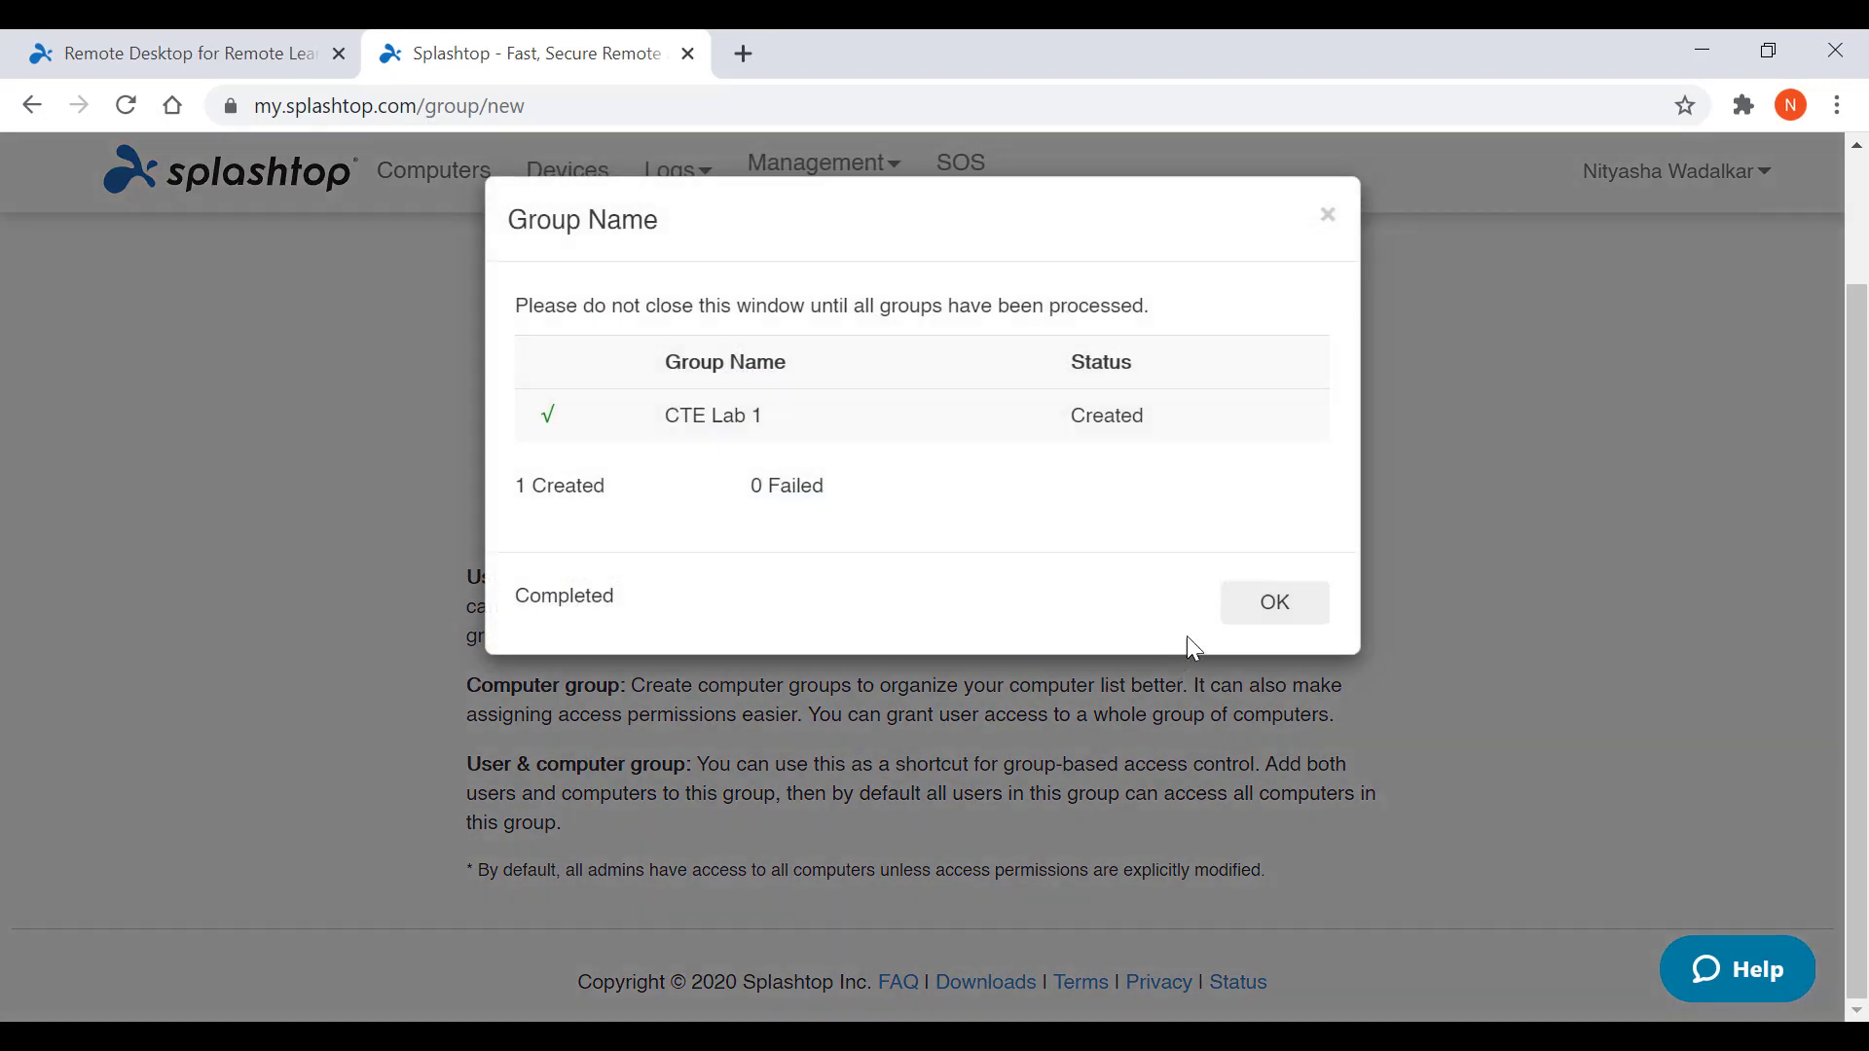
{"action": "left_click", "coordinate": [1275, 604]}
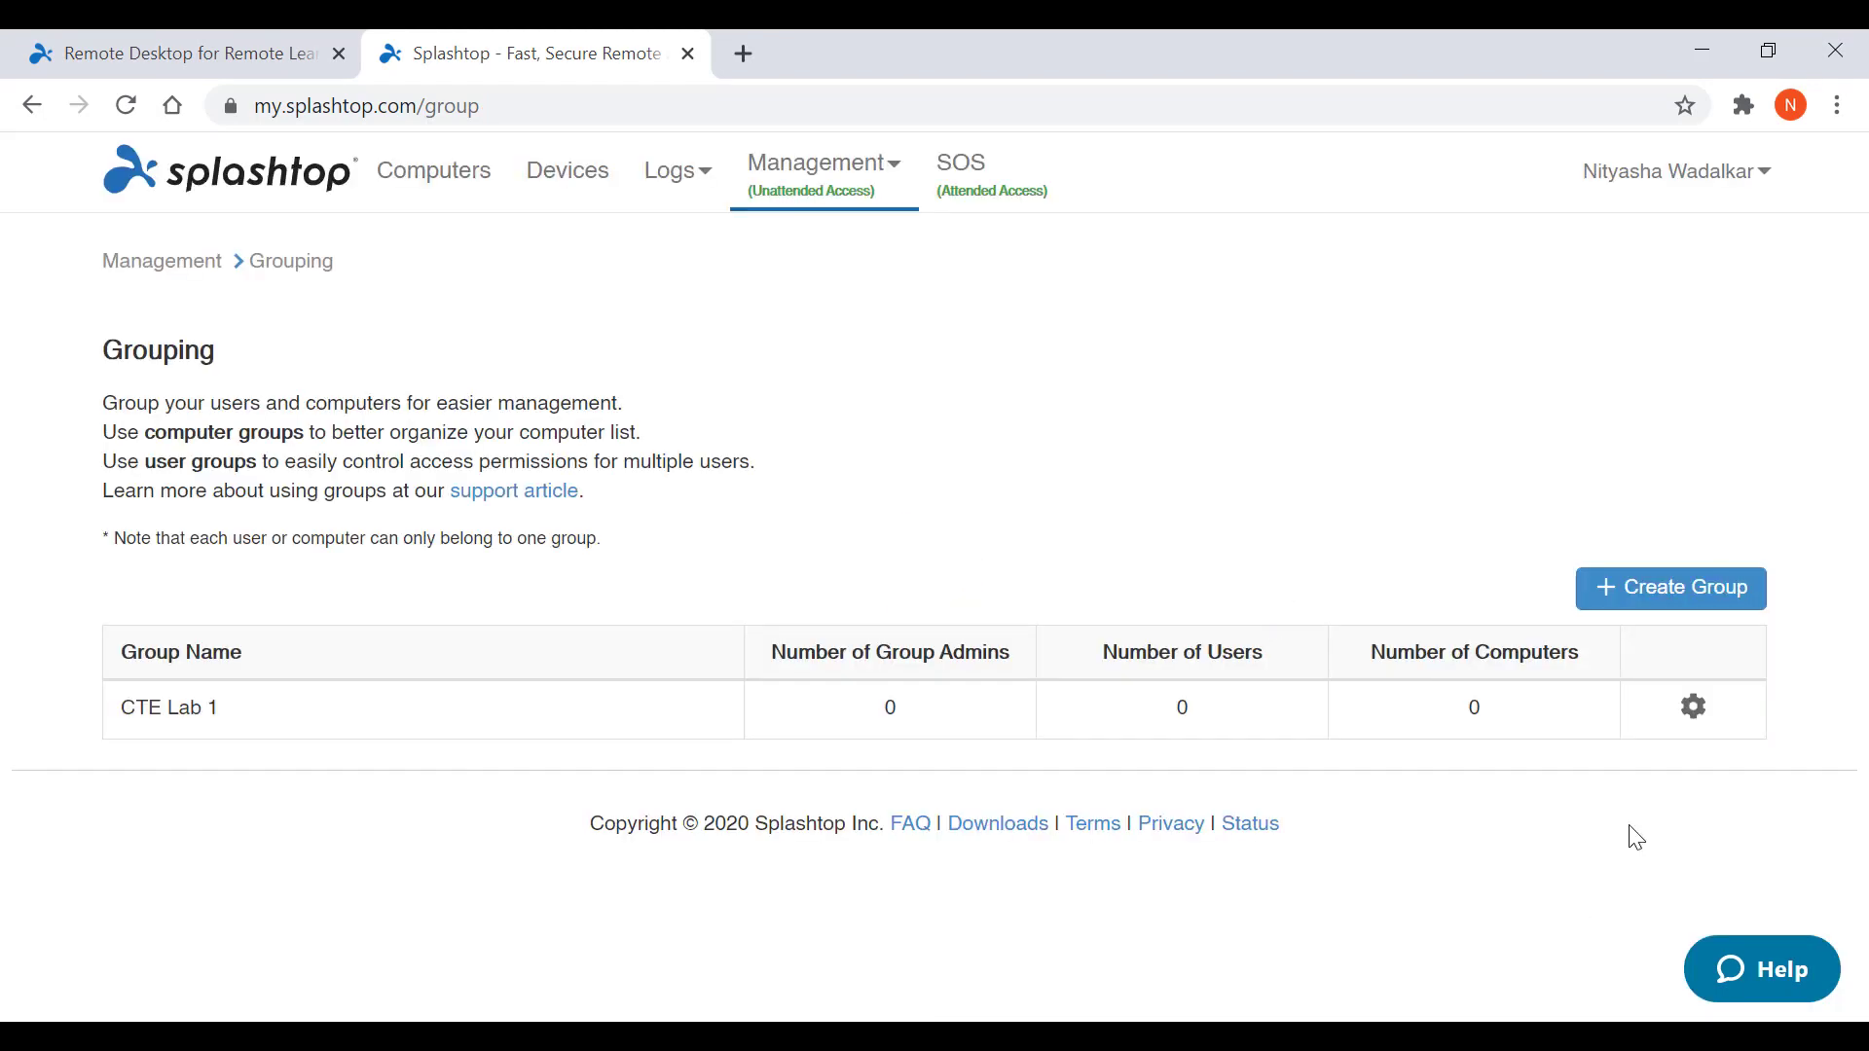
- Assign the second member account from the Users list to the CTE Lab 1 group and save
{"action": "left_click", "coordinate": [1695, 706]}
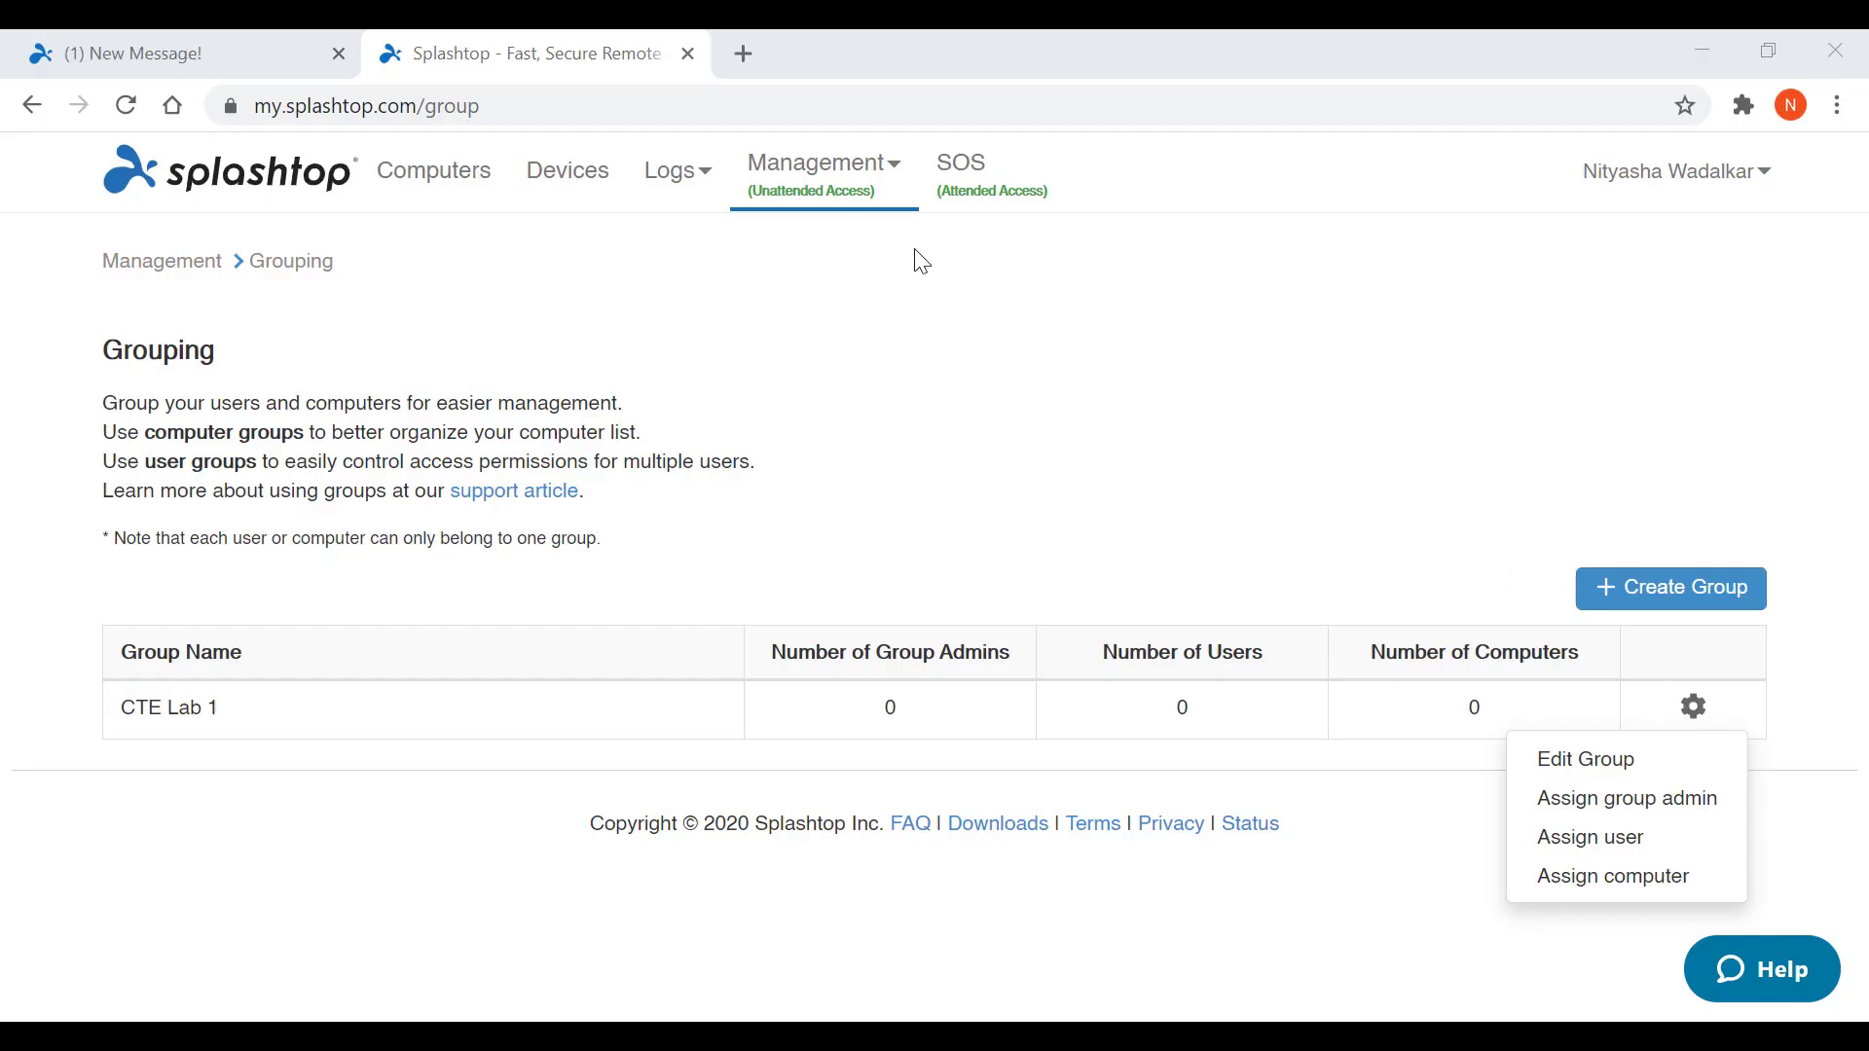
{"action": "mouse_move", "coordinate": [835, 195]}
{"action": "left_click", "coordinate": [826, 251]}
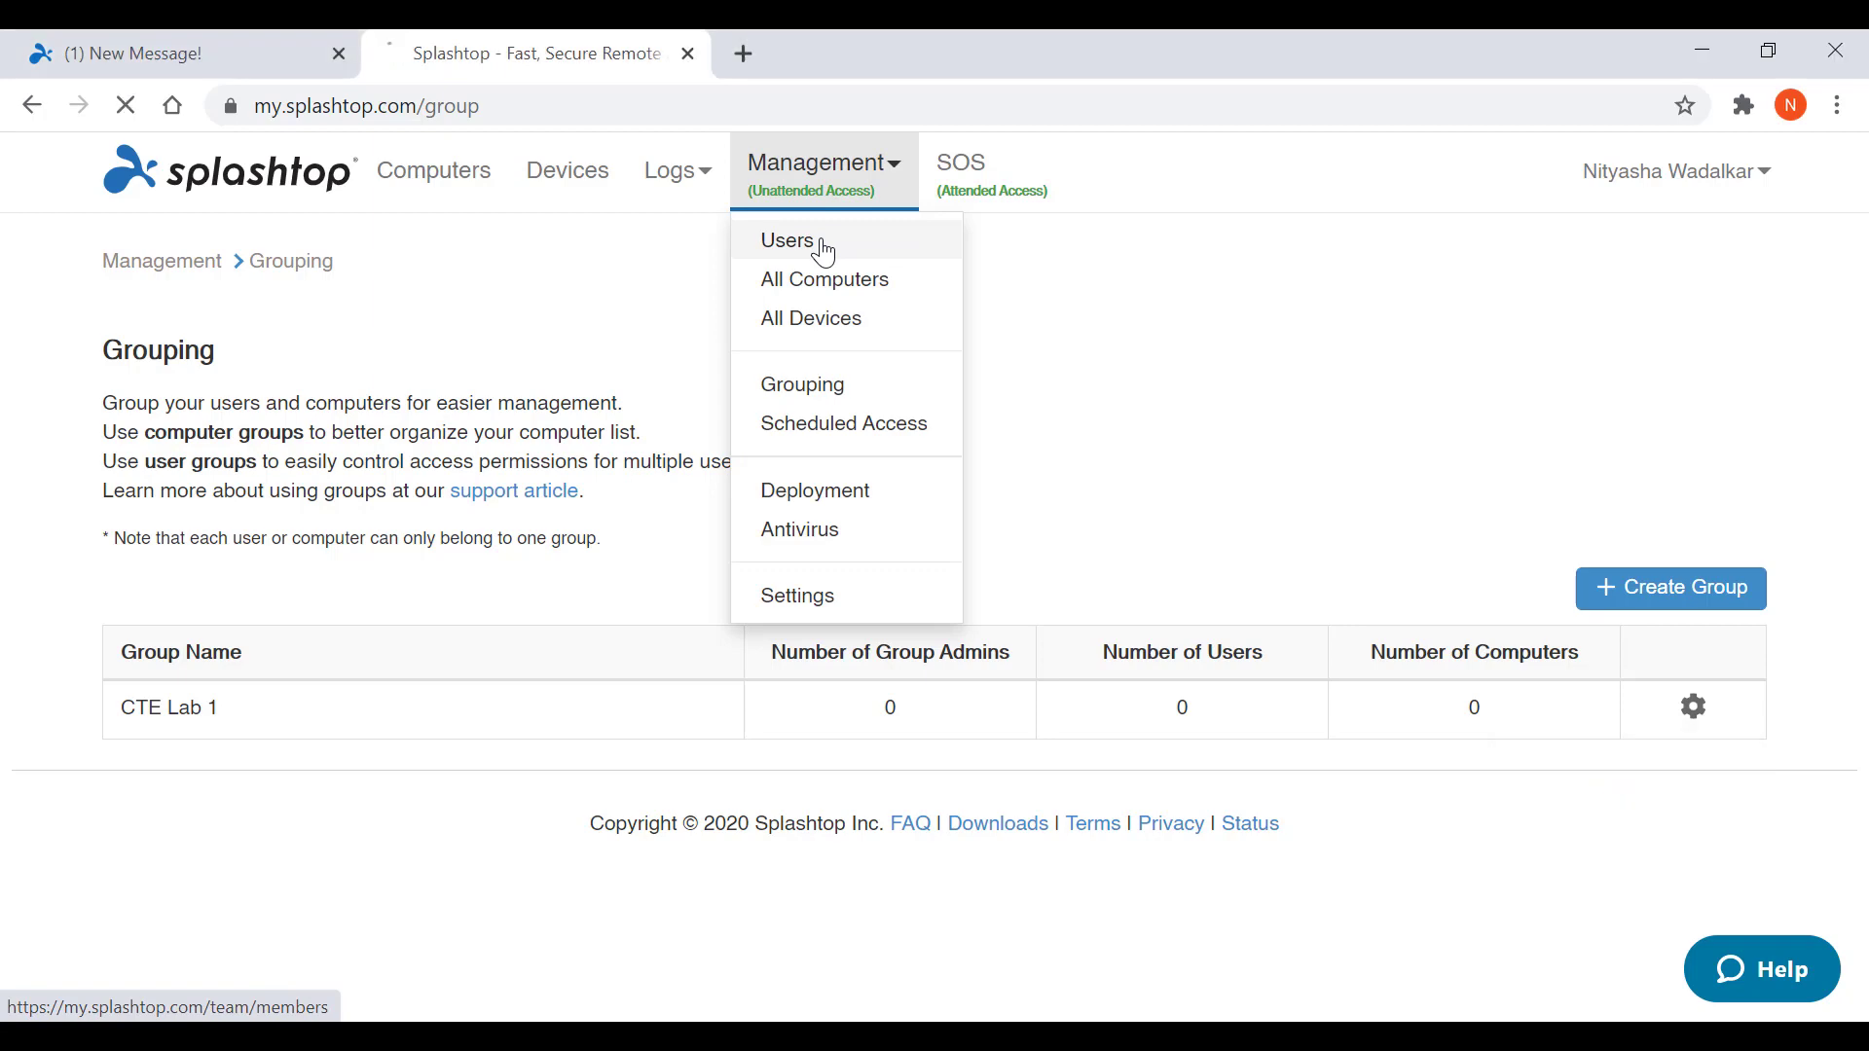
{"action": "left_click", "coordinate": [826, 251]}
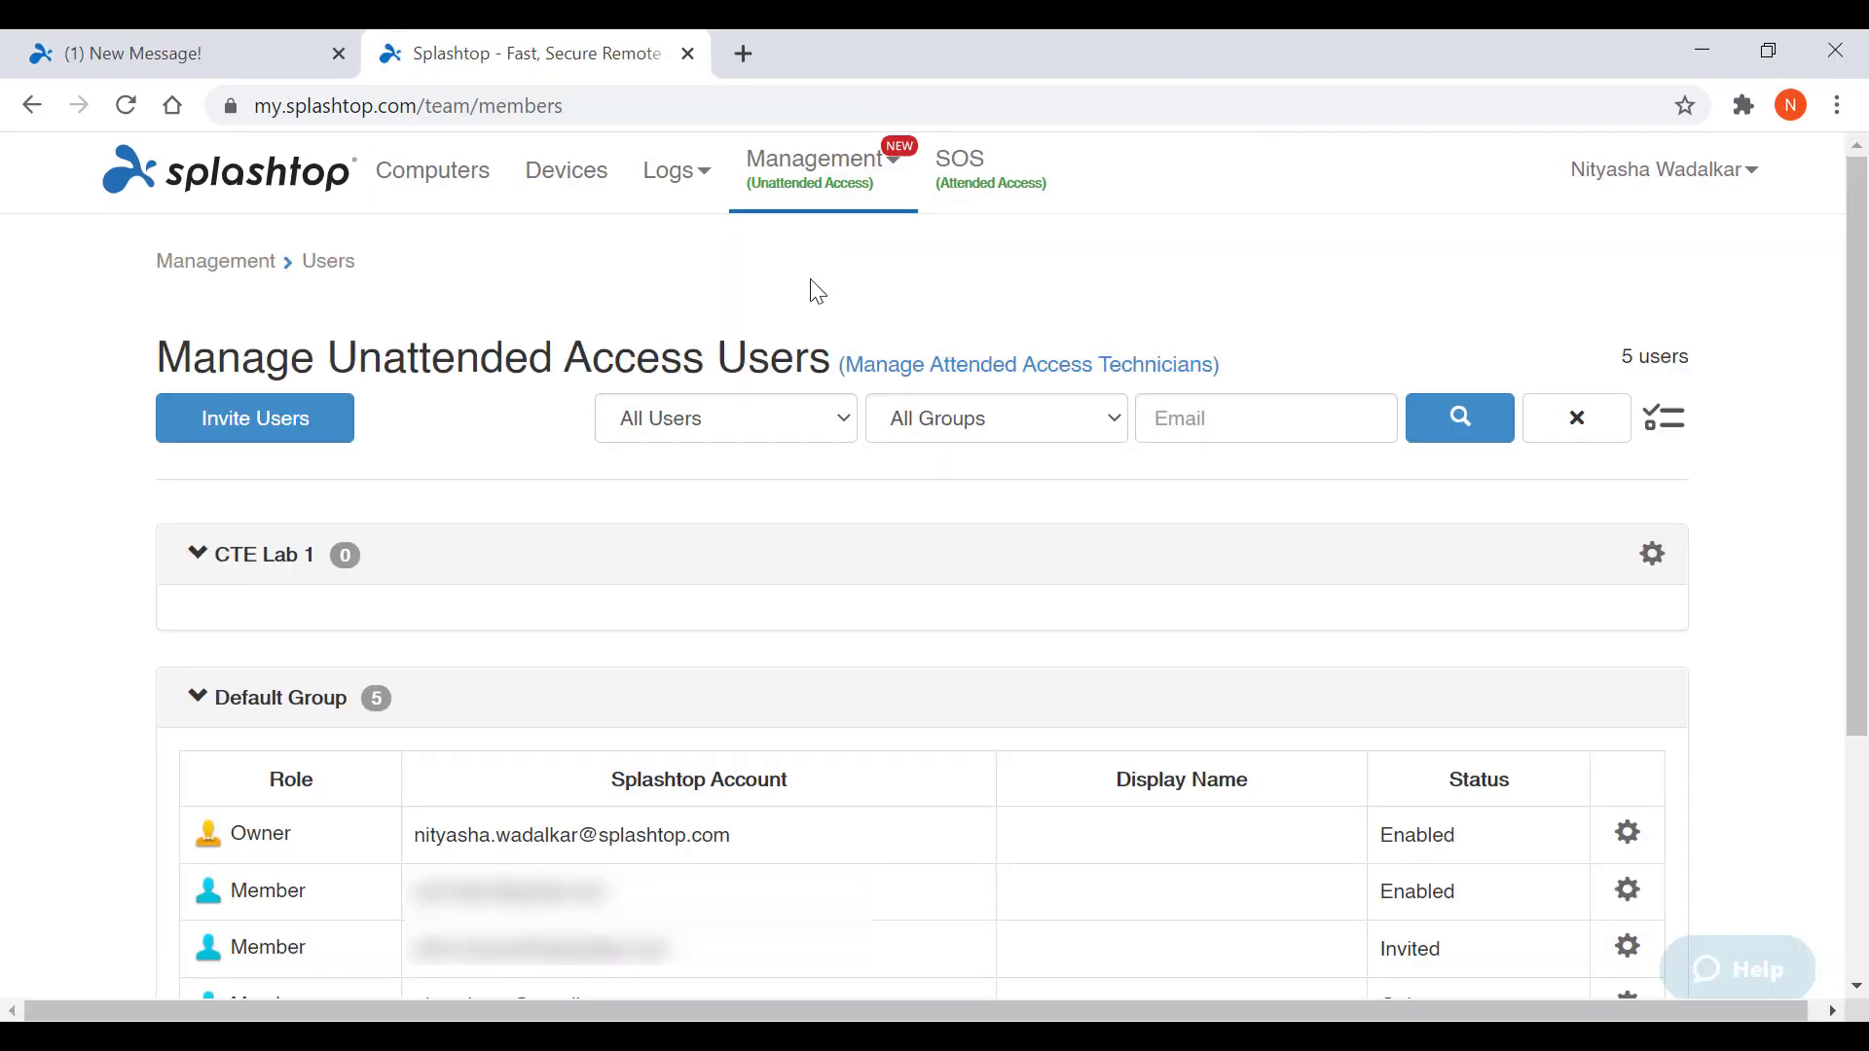
{"action": "left_click", "coordinate": [1630, 892]}
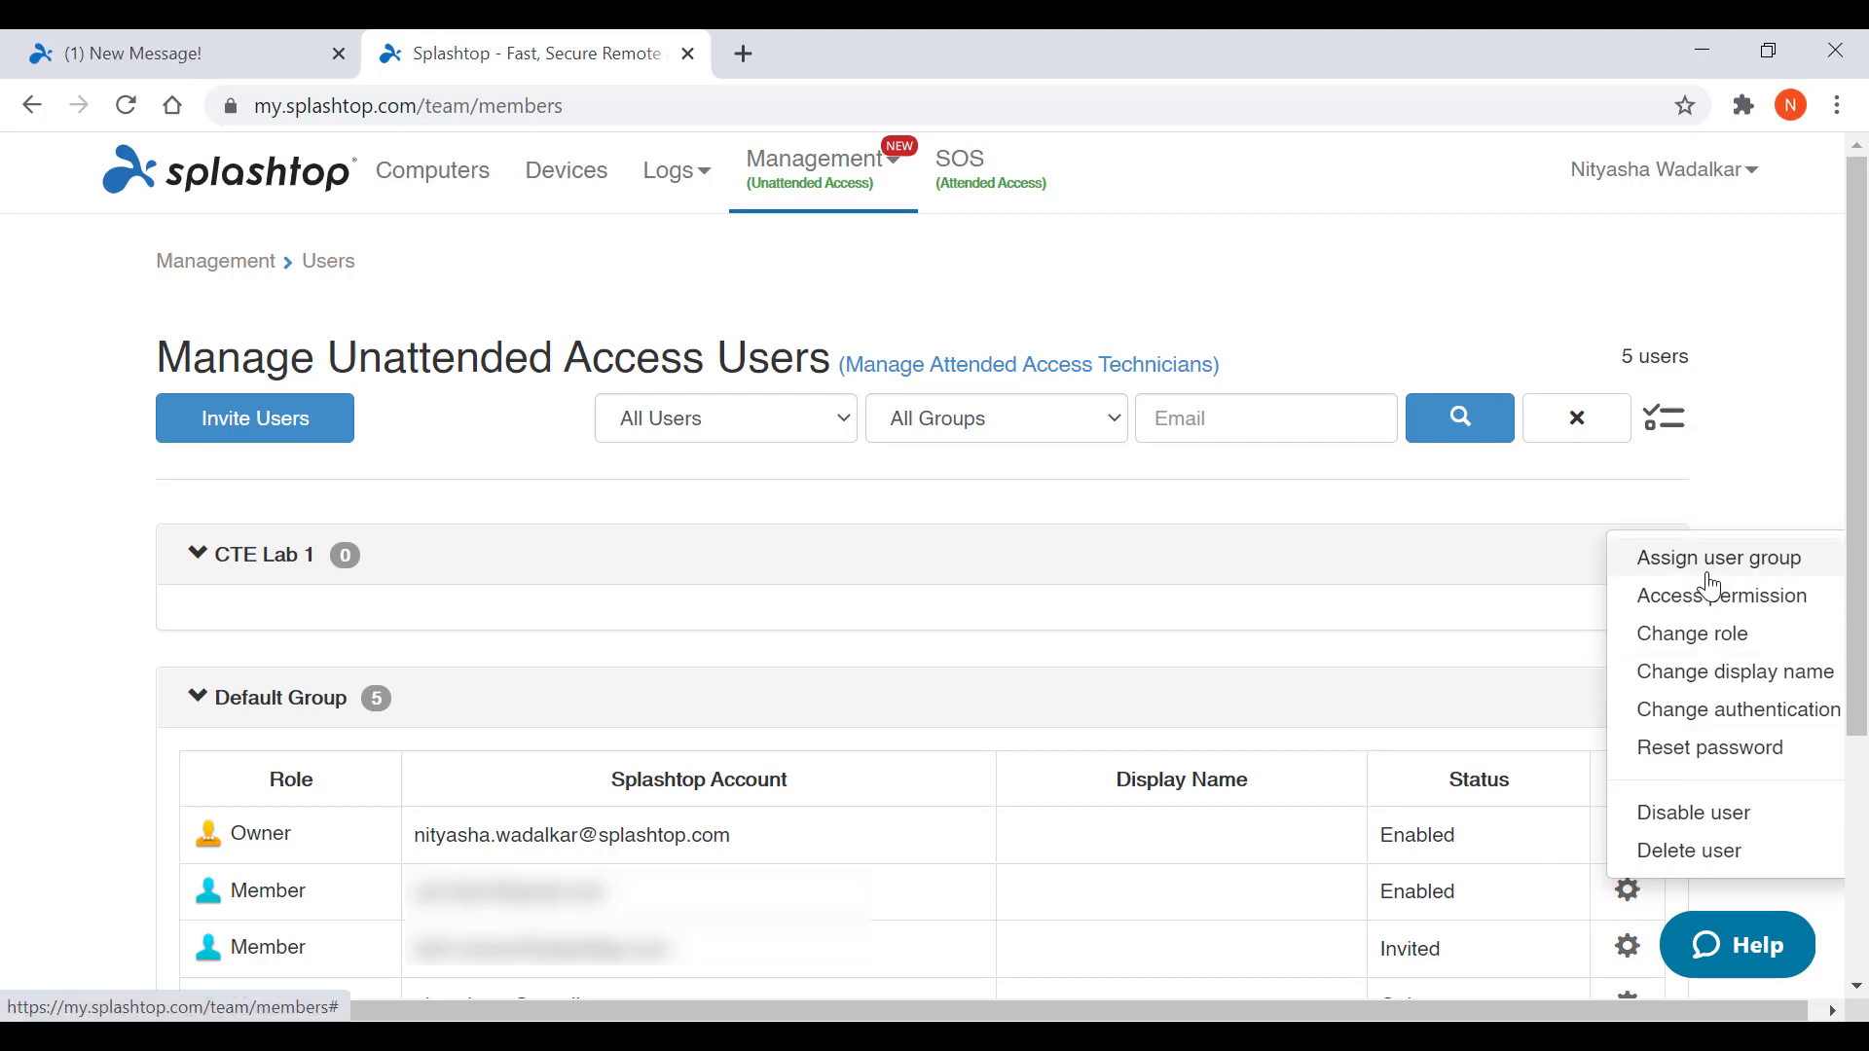
{"action": "left_click", "coordinate": [1712, 574]}
{"action": "left_click", "coordinate": [1088, 380]}
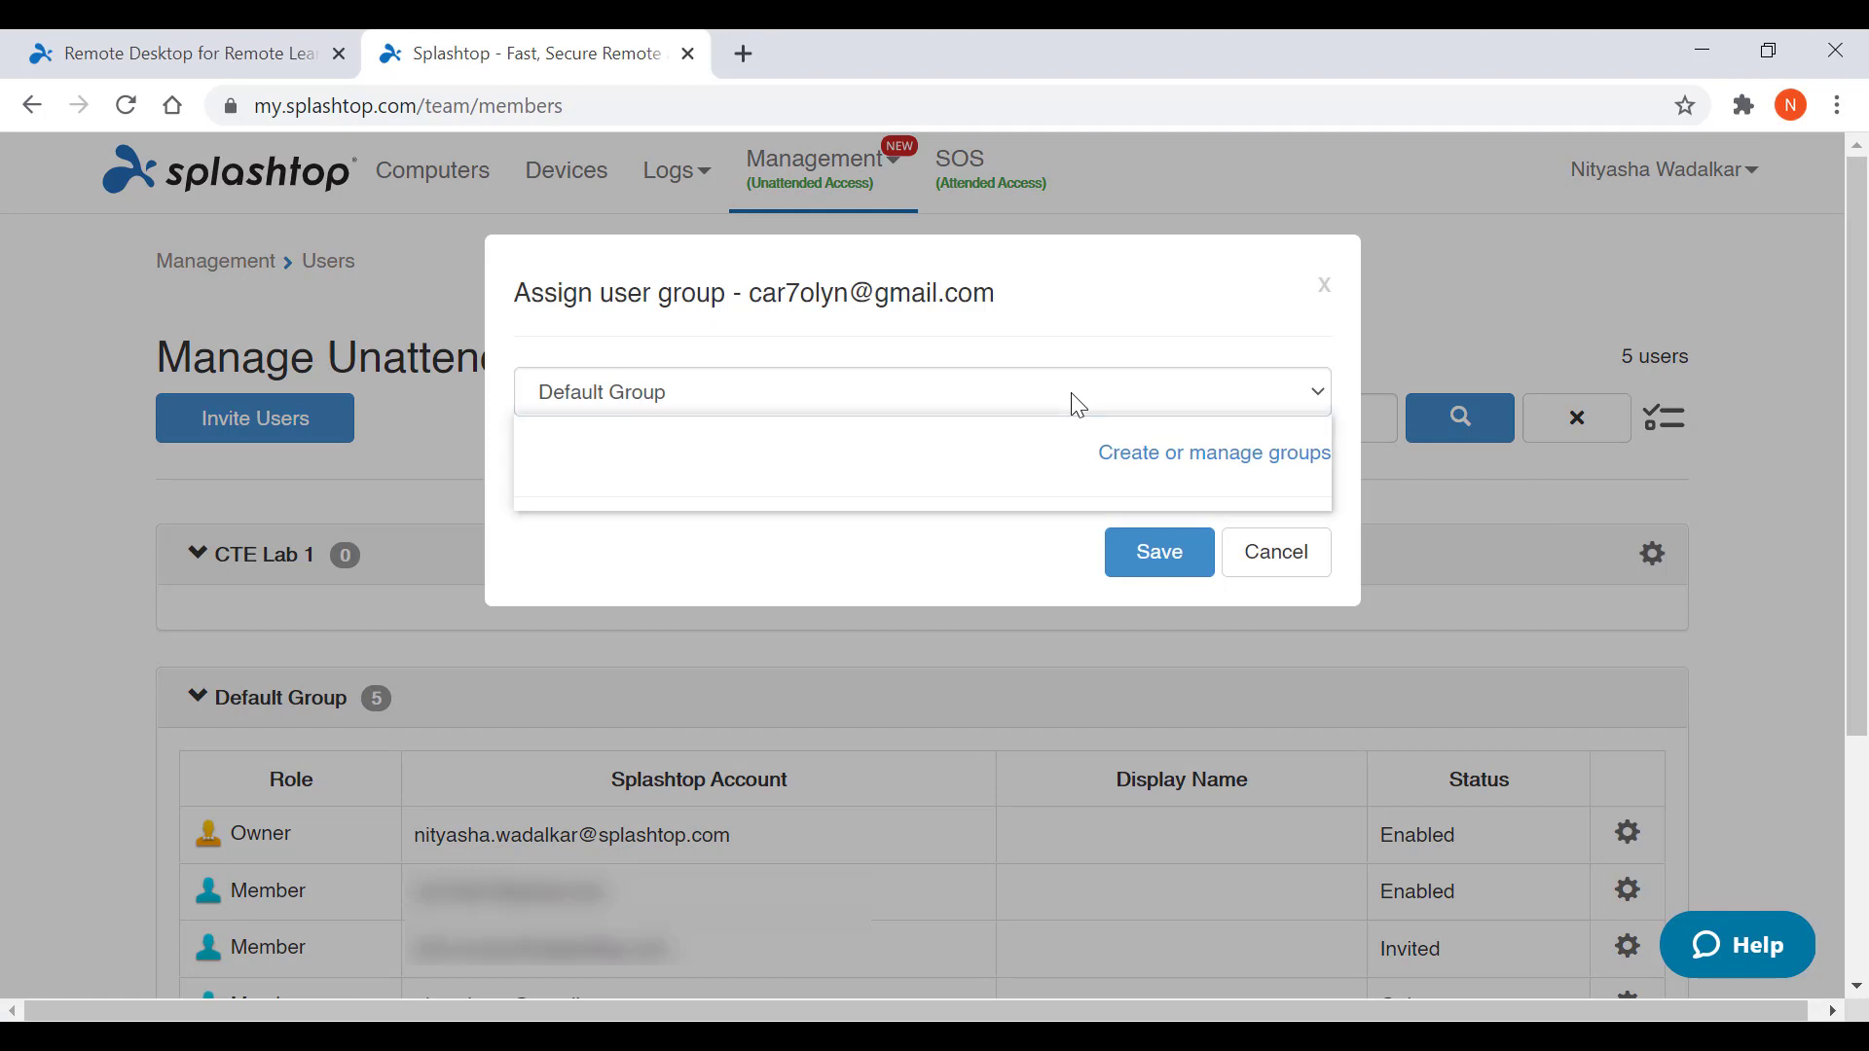
{"action": "left_click", "coordinate": [966, 487]}
{"action": "left_click", "coordinate": [1163, 554]}
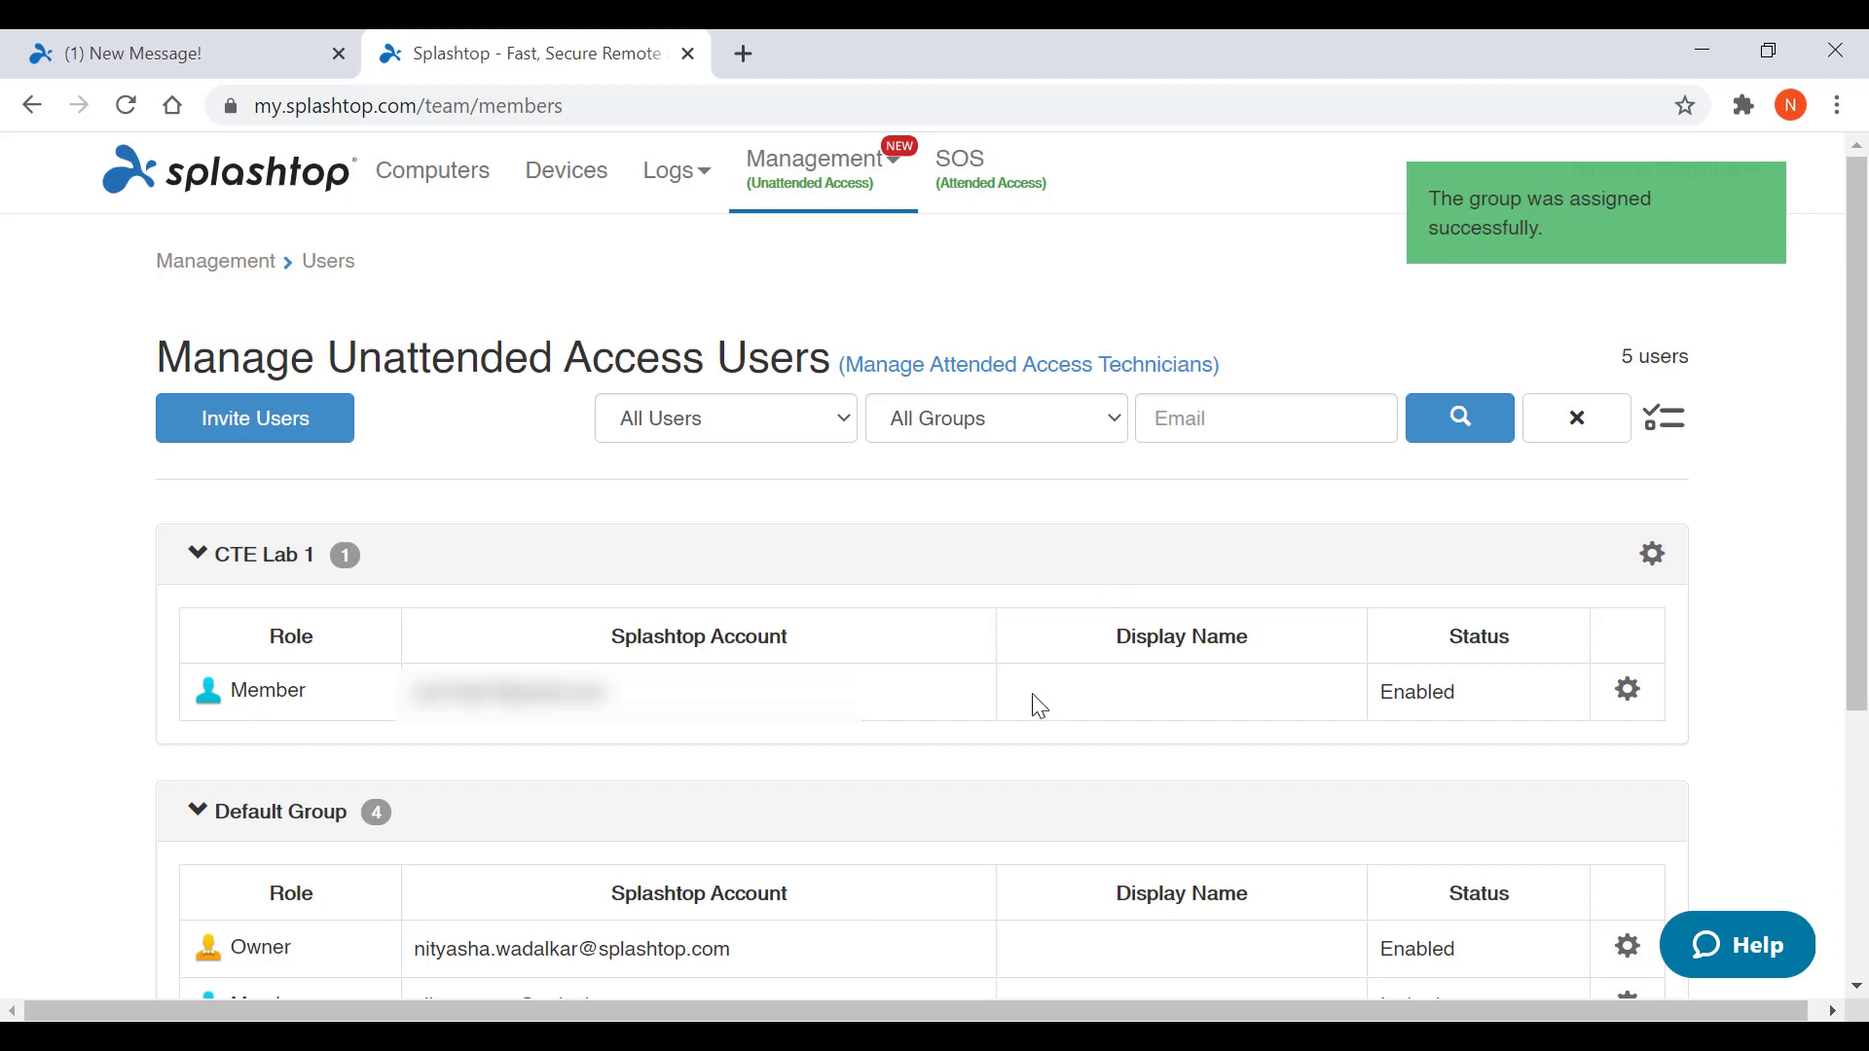
{"action": "left_click", "coordinate": [251, 434]}
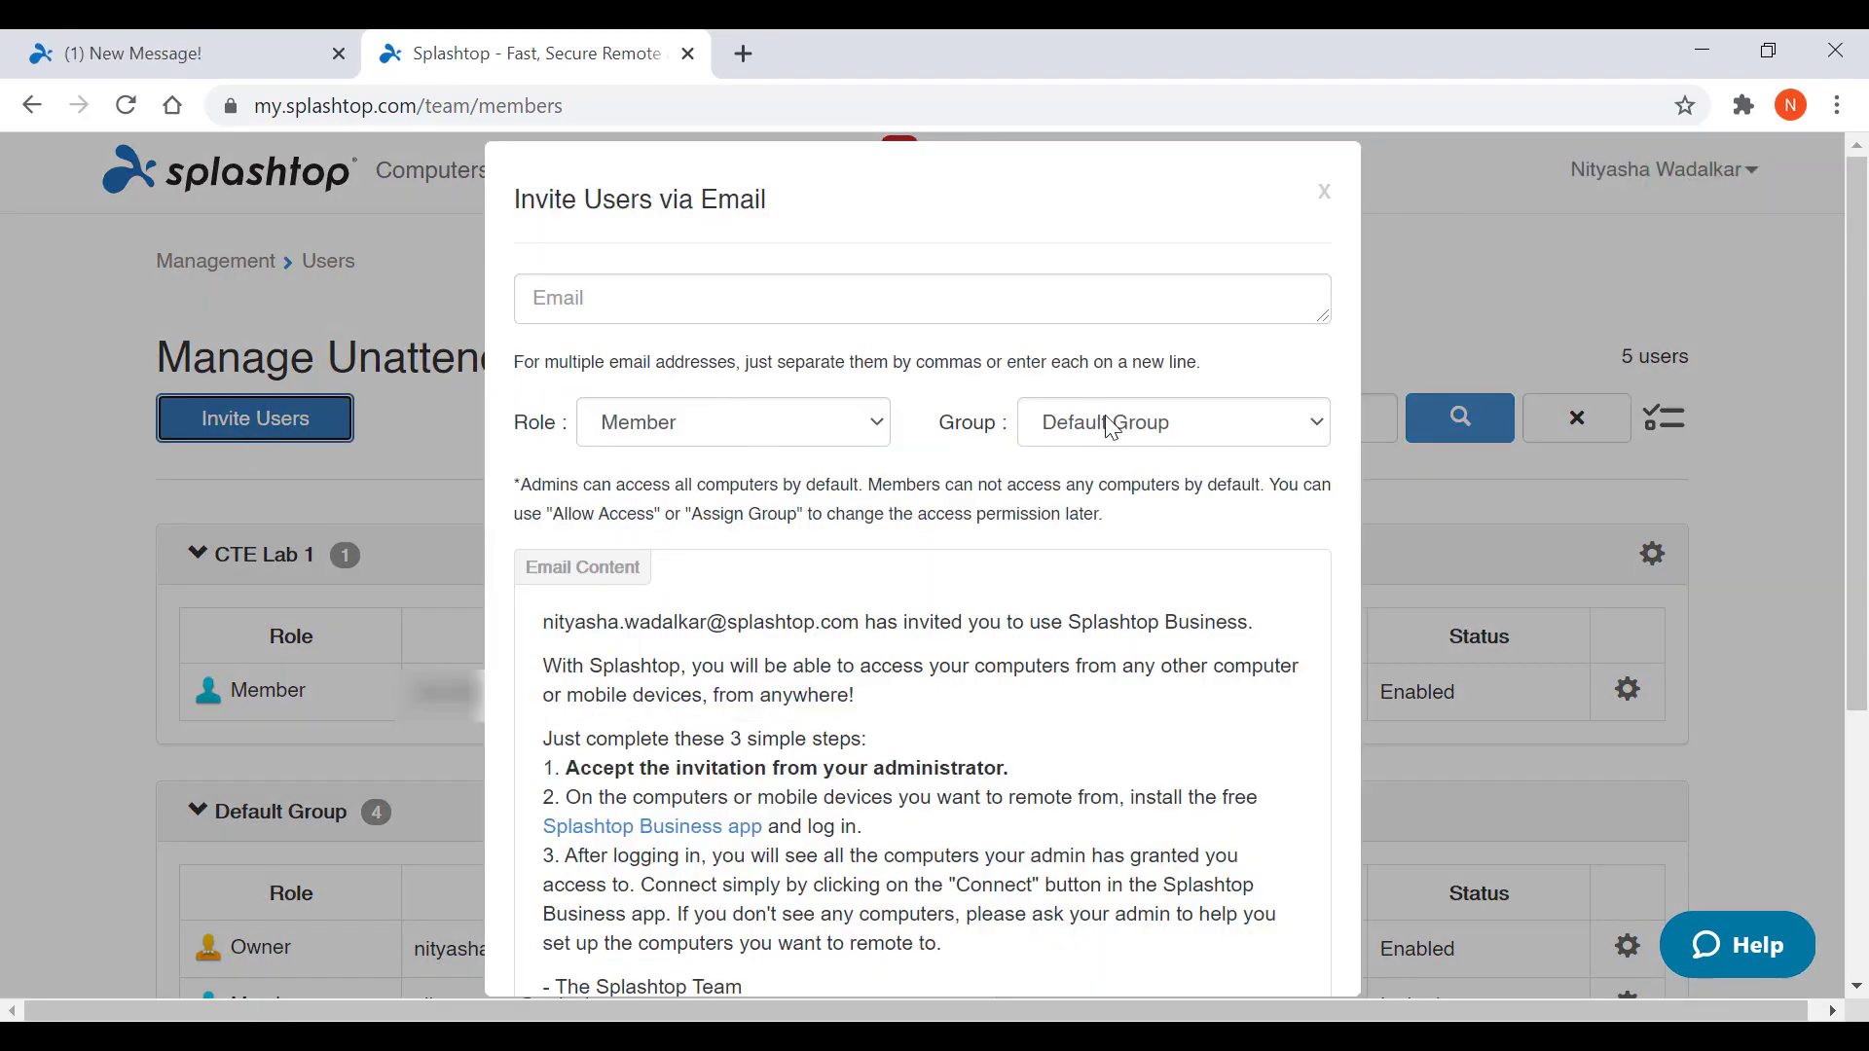
{"action": "left_click", "coordinate": [1106, 425]}
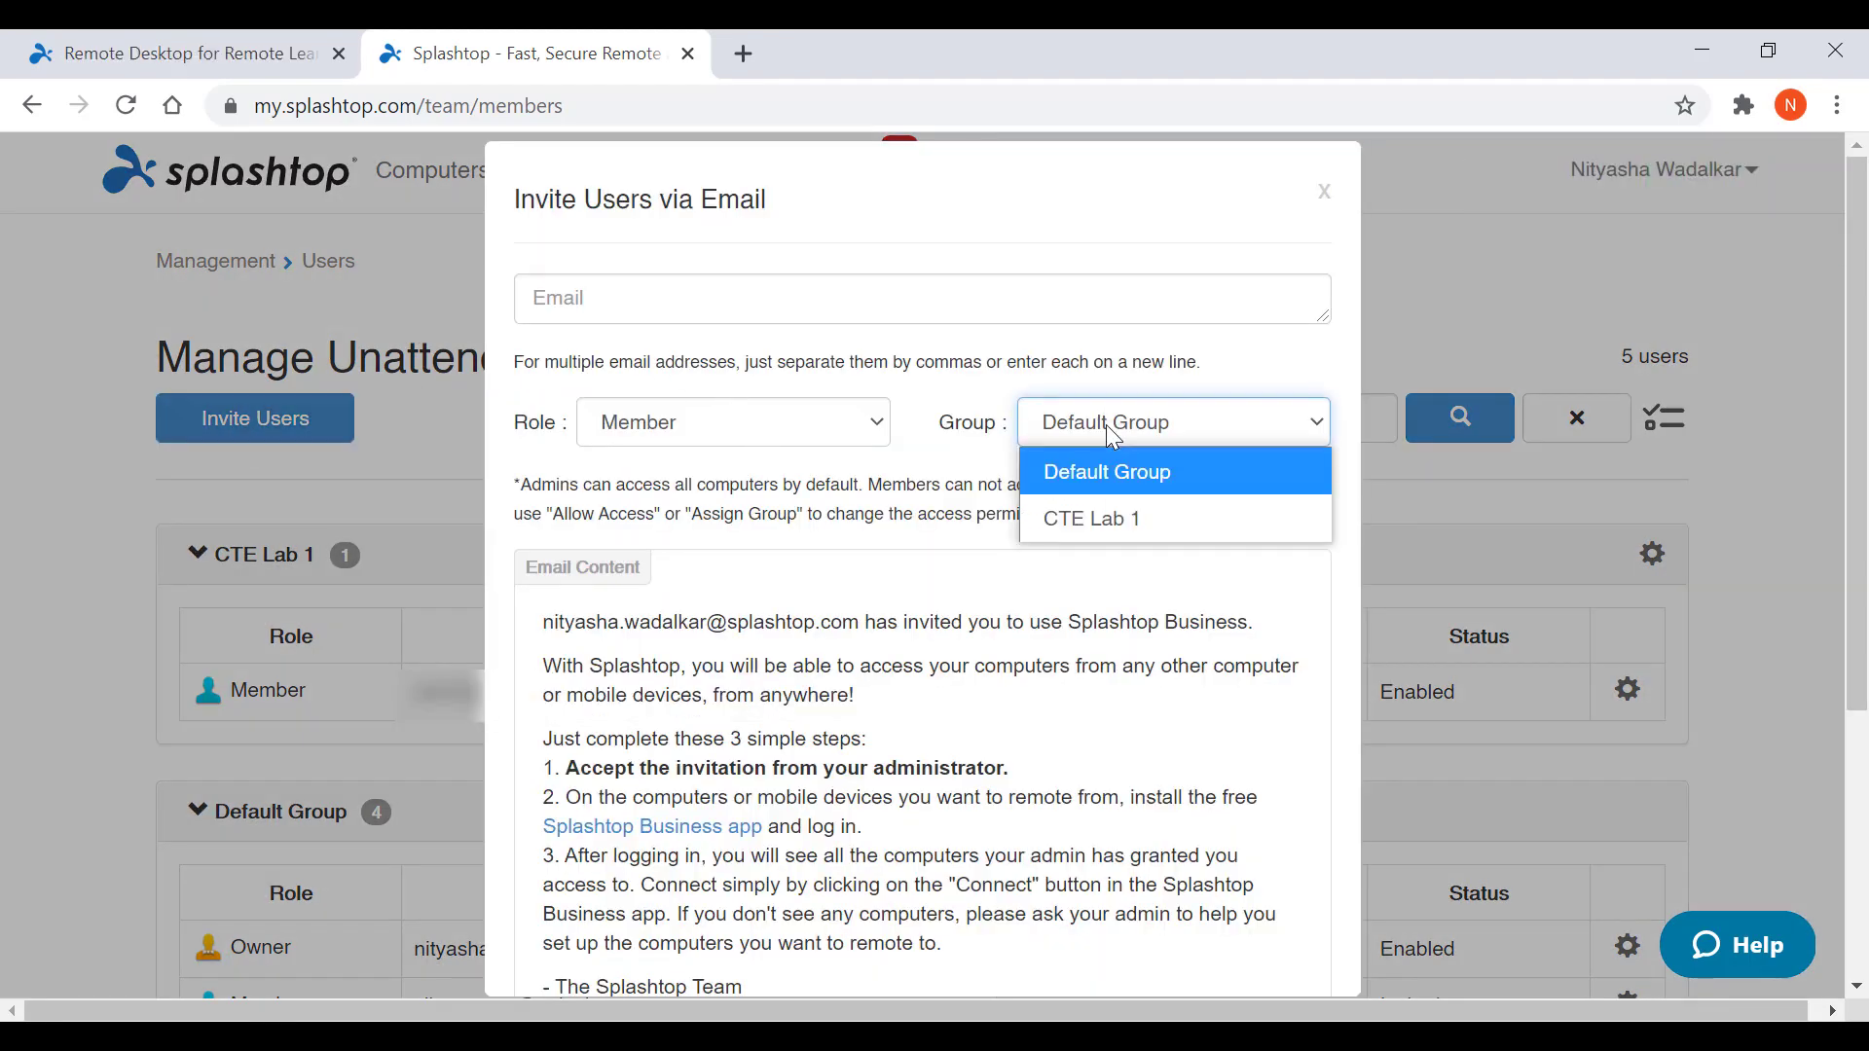
{"action": "left_click", "coordinate": [1117, 537]}
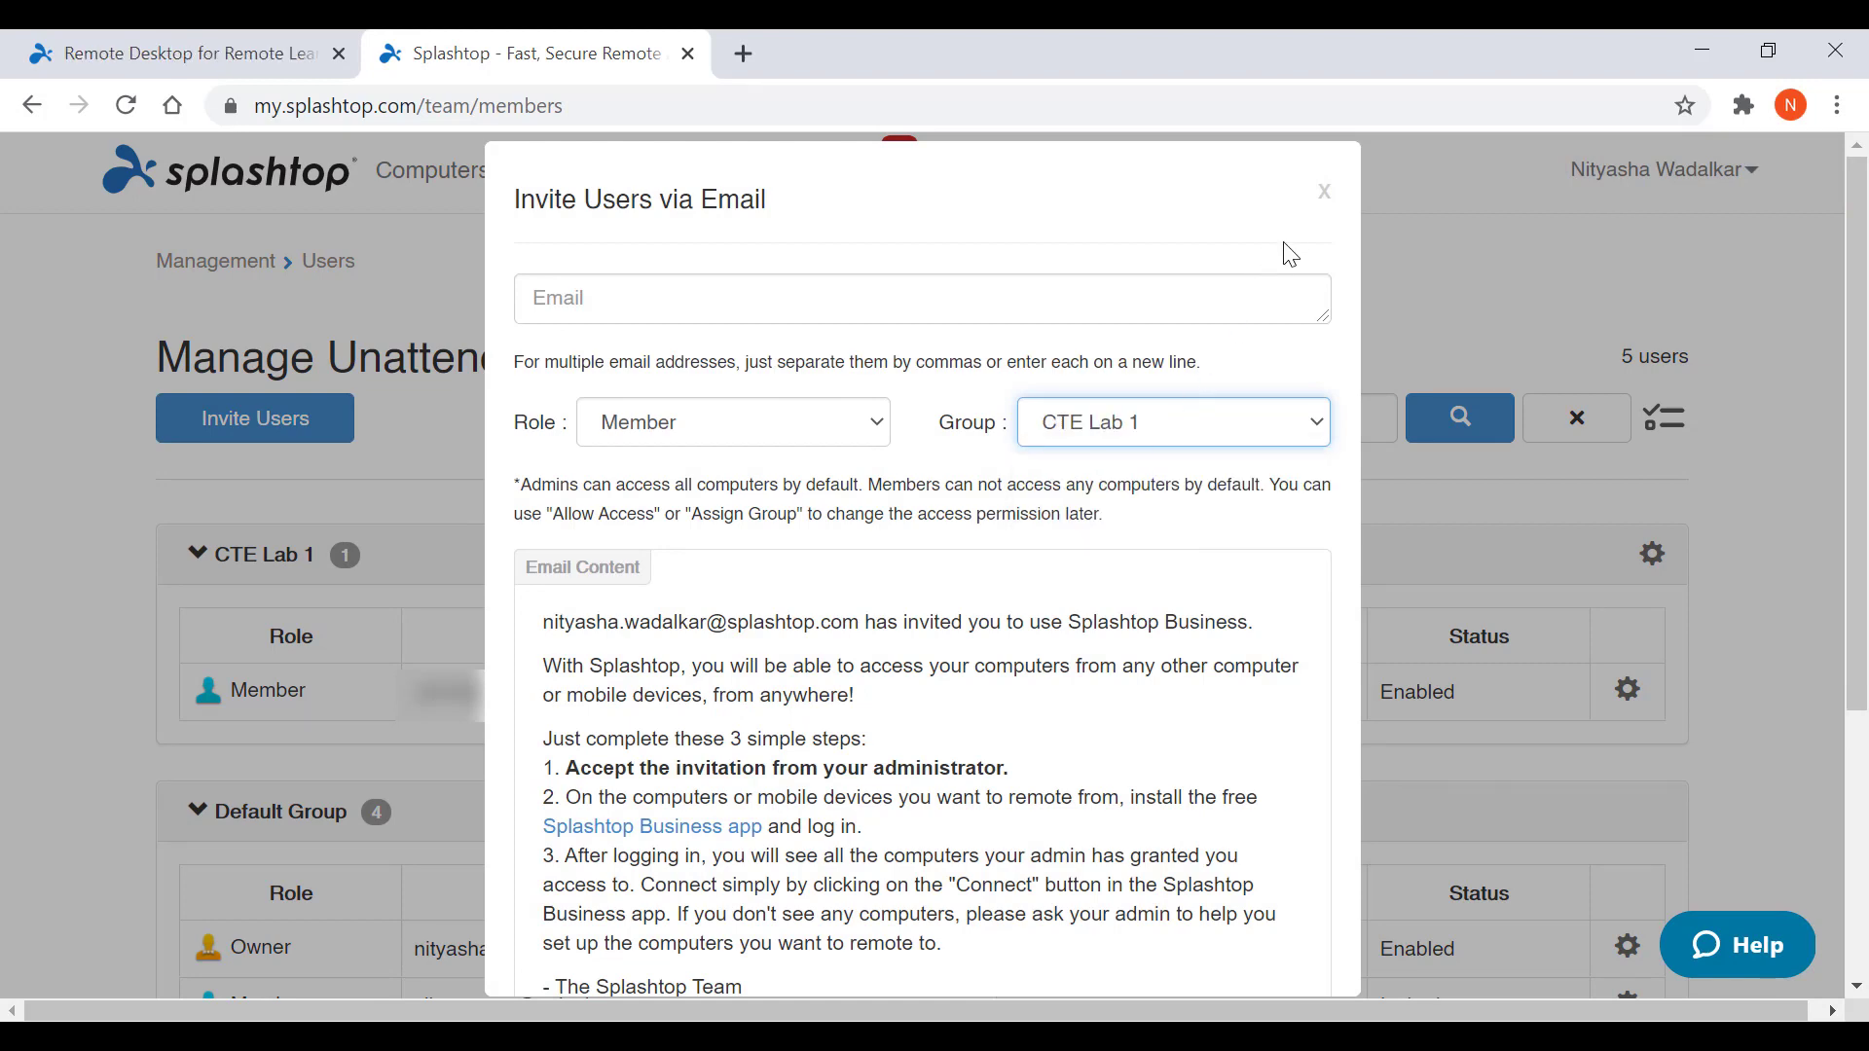
{"action": "left_click", "coordinate": [1326, 195]}
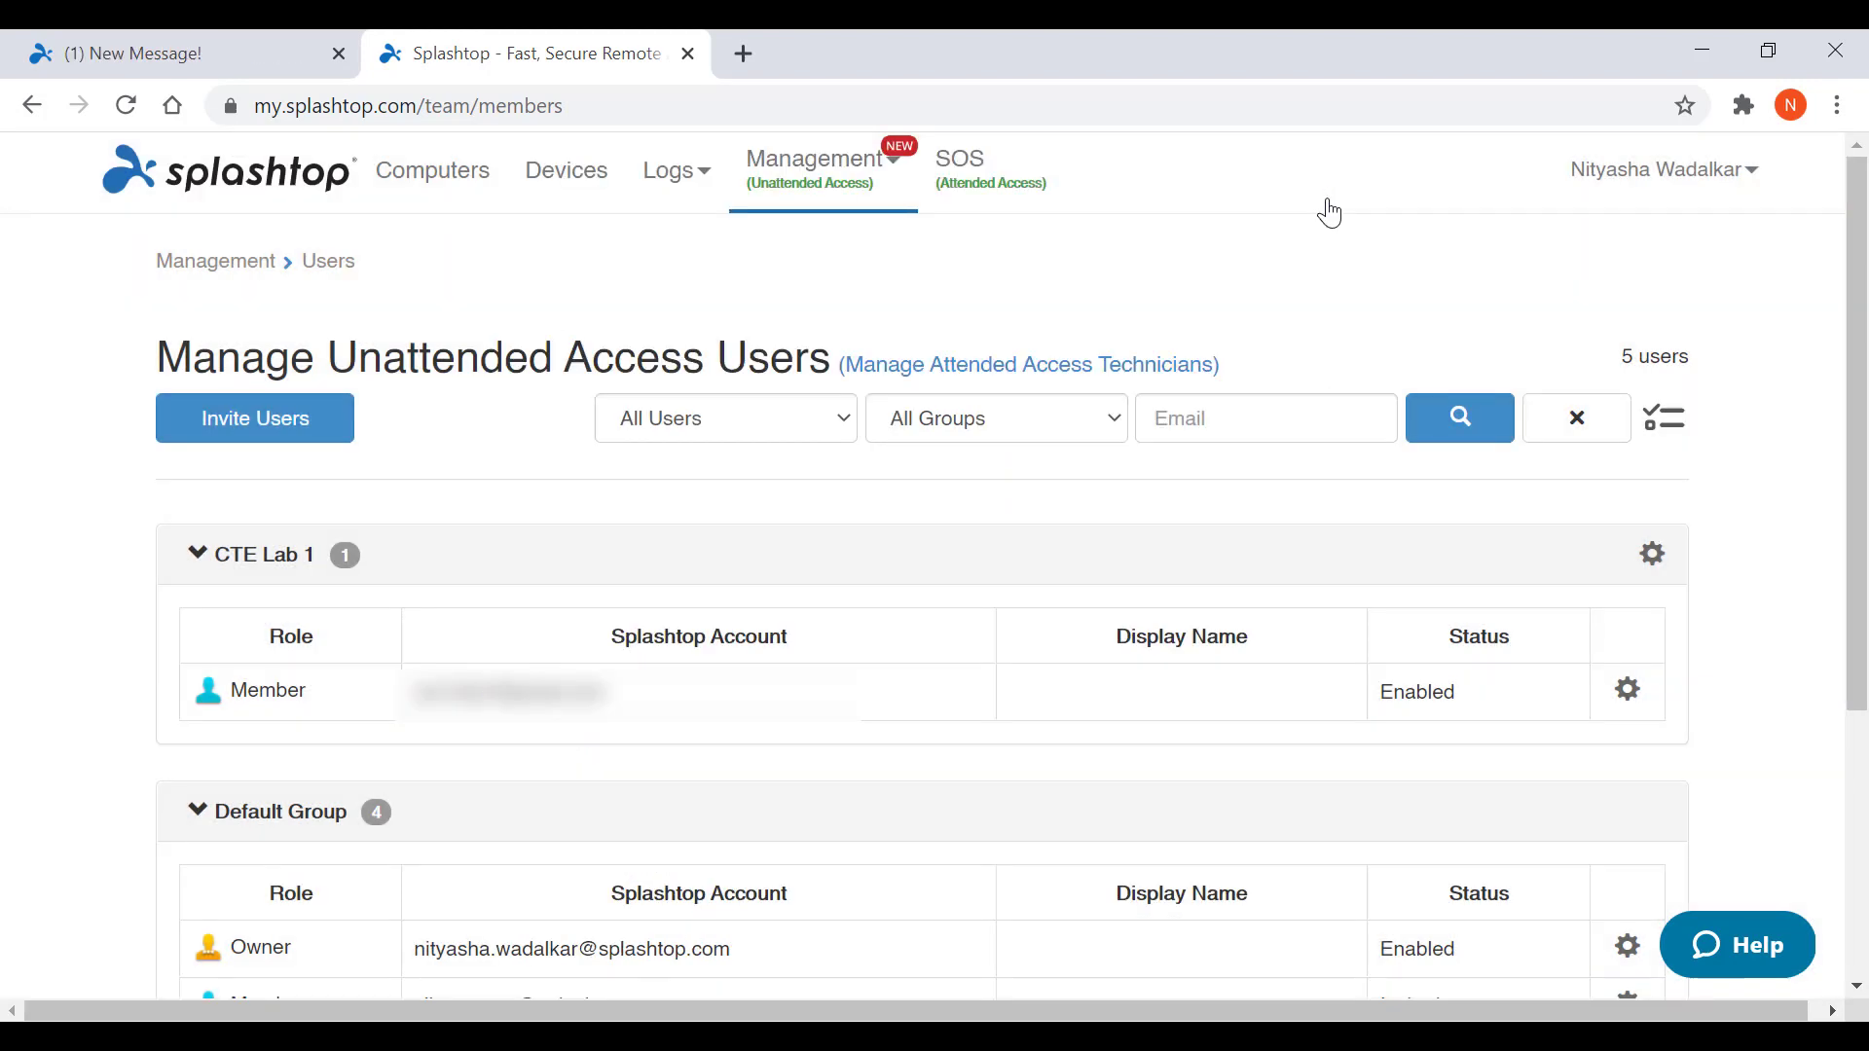
{"action": "left_click", "coordinate": [1627, 690]}
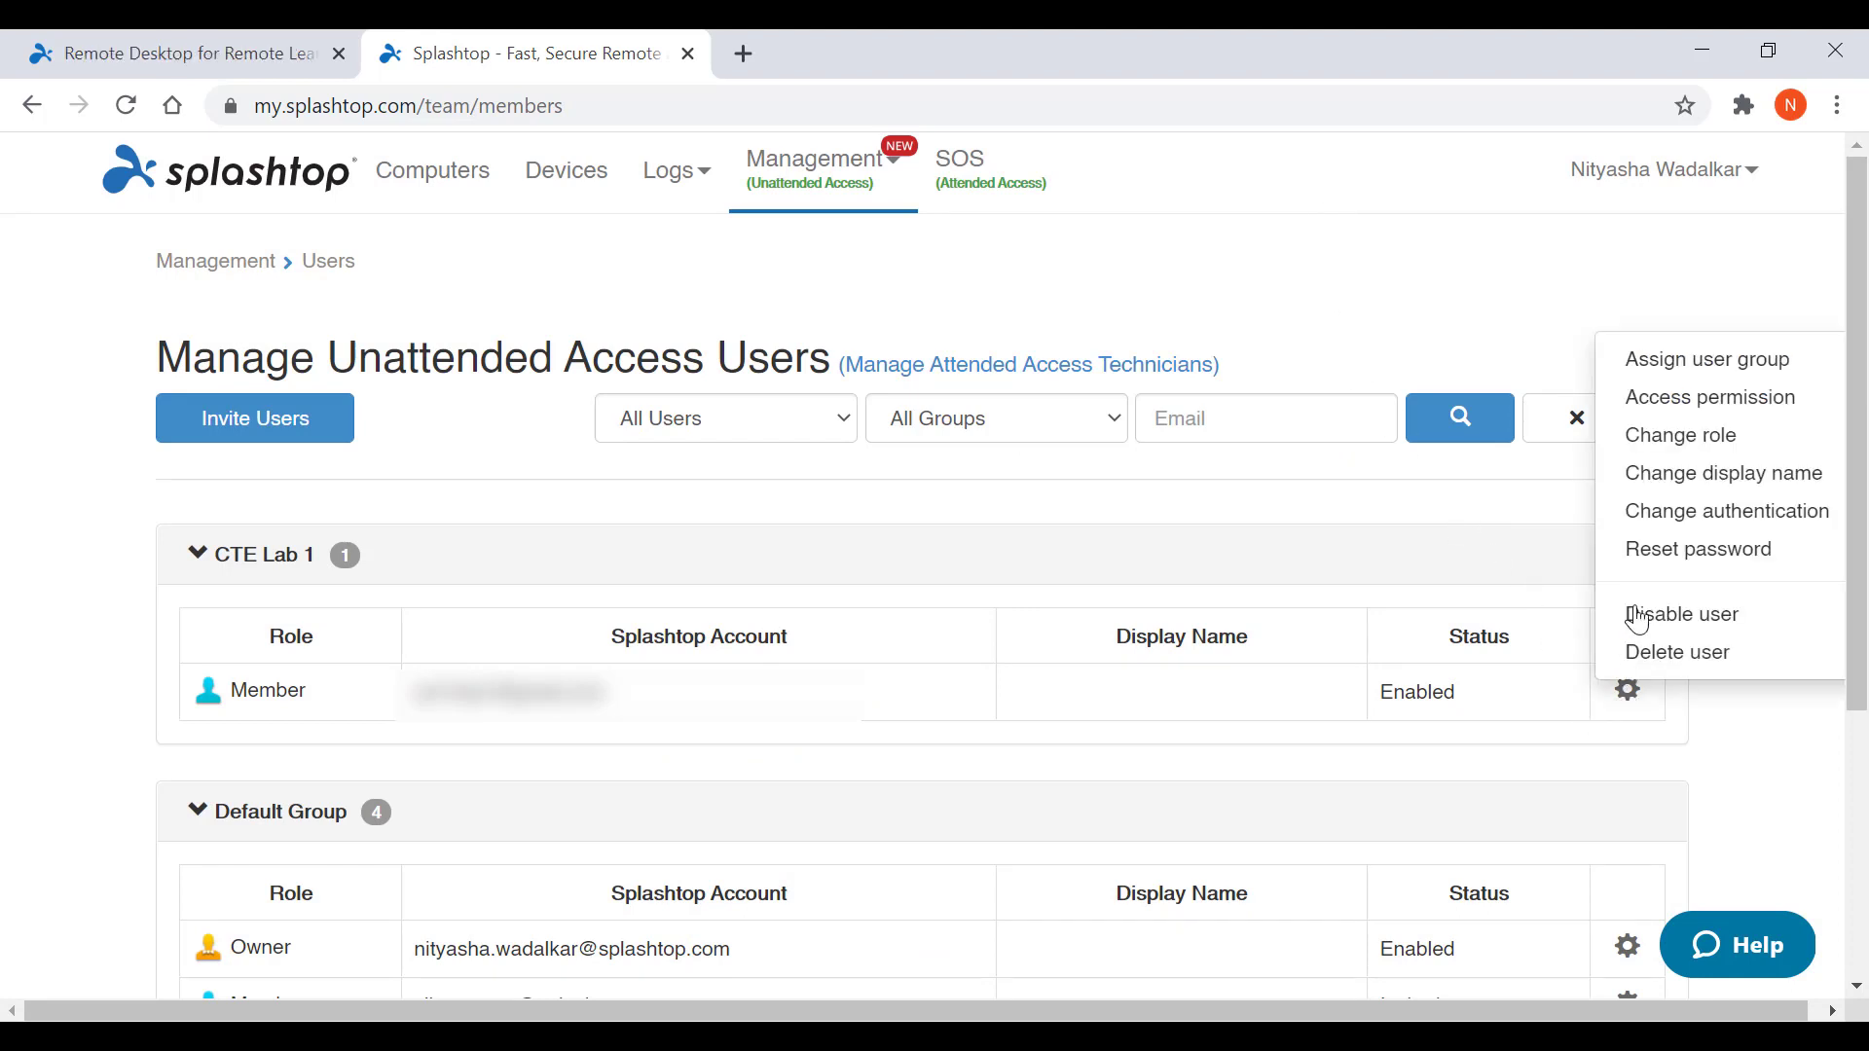
{"action": "left_click", "coordinate": [1823, 739]}
{"action": "left_click", "coordinate": [1658, 560]}
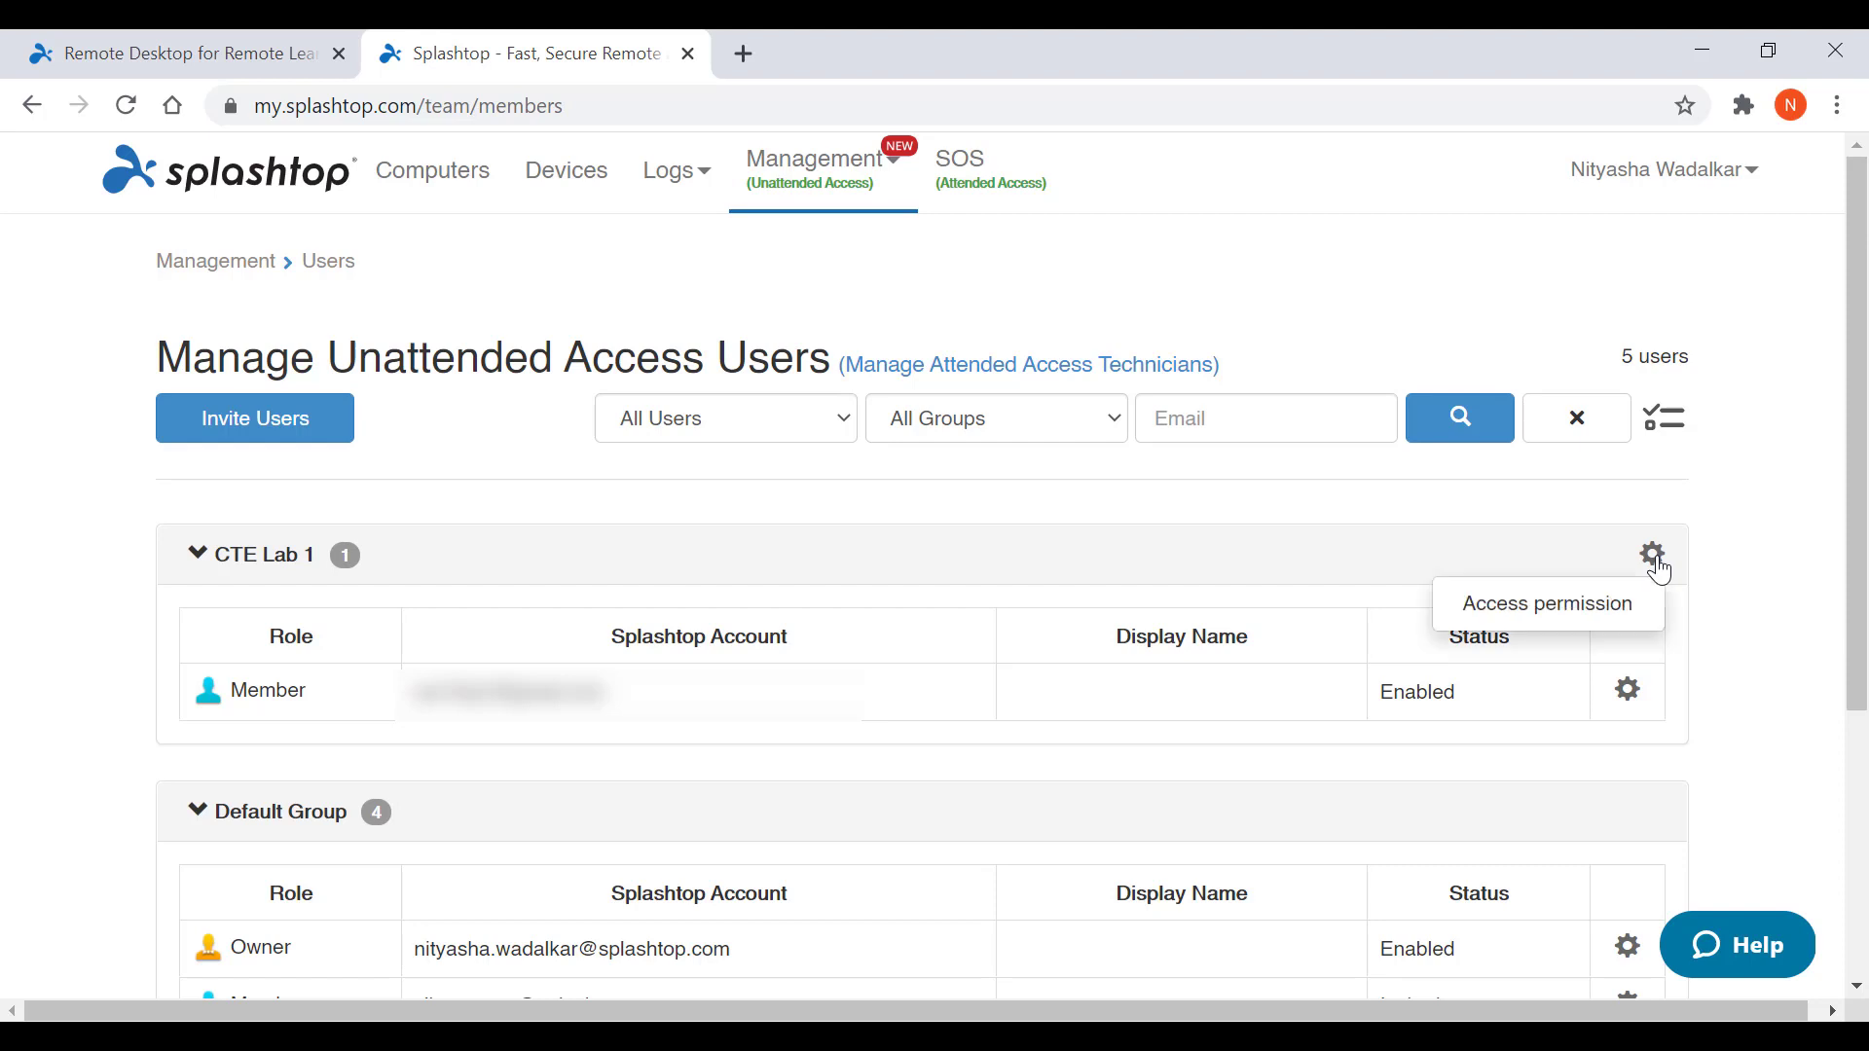
{"action": "left_click", "coordinate": [1750, 687]}
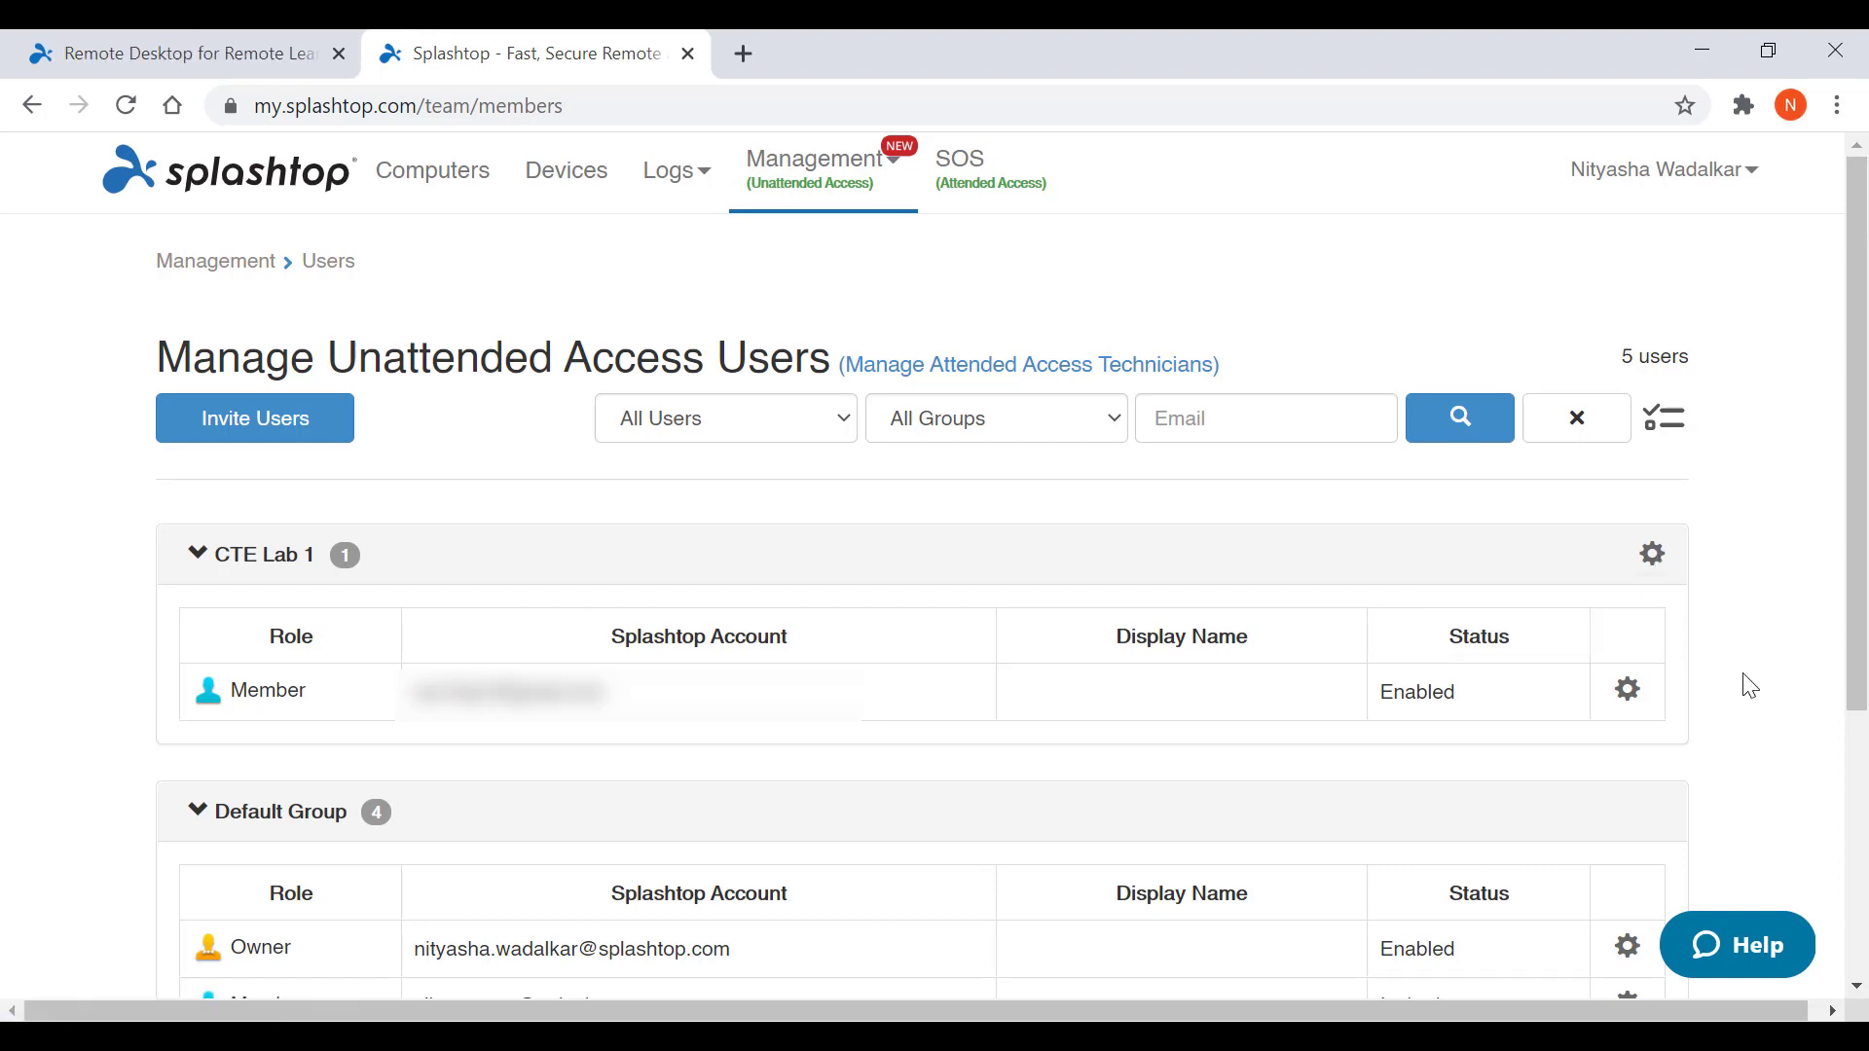
{"action": "left_click", "coordinate": [1632, 696]}
- Set the CTE Lab 1 member's access permission to No computers
{"action": "left_click", "coordinate": [1696, 409]}
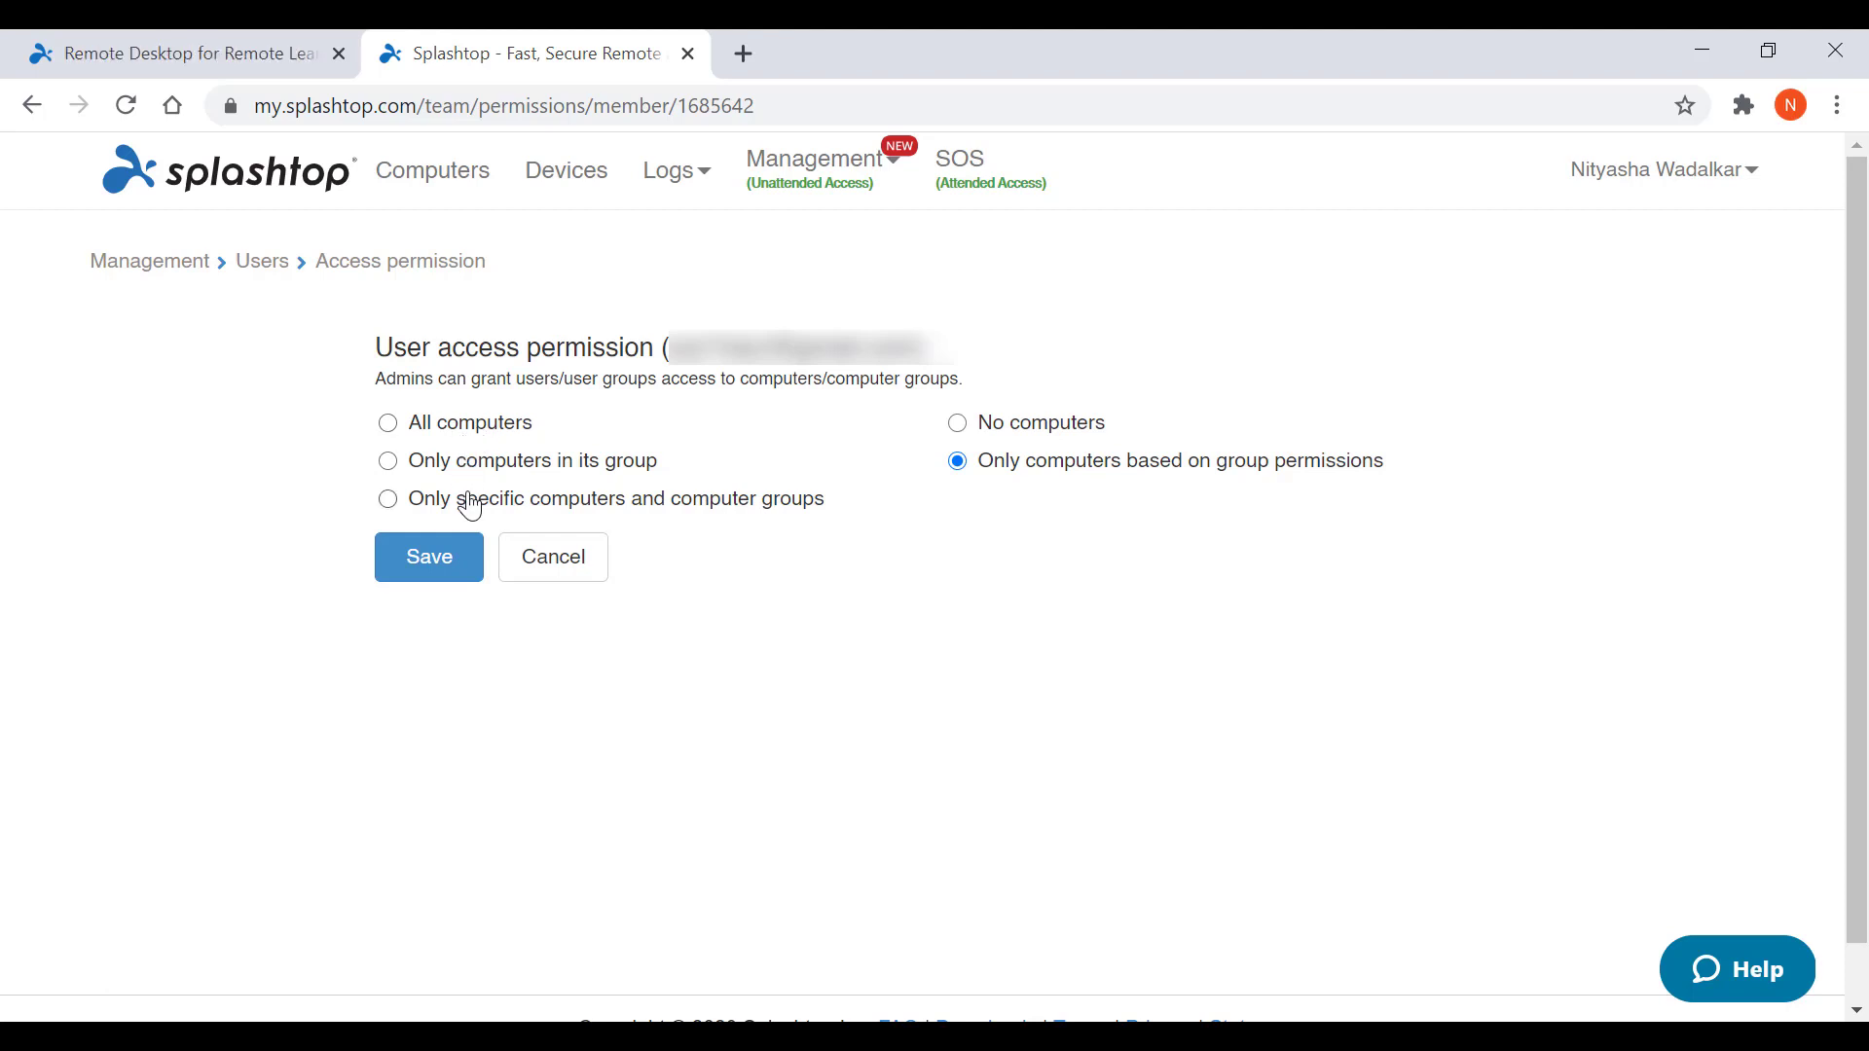
{"action": "left_click", "coordinate": [480, 470]}
{"action": "left_click", "coordinate": [960, 426]}
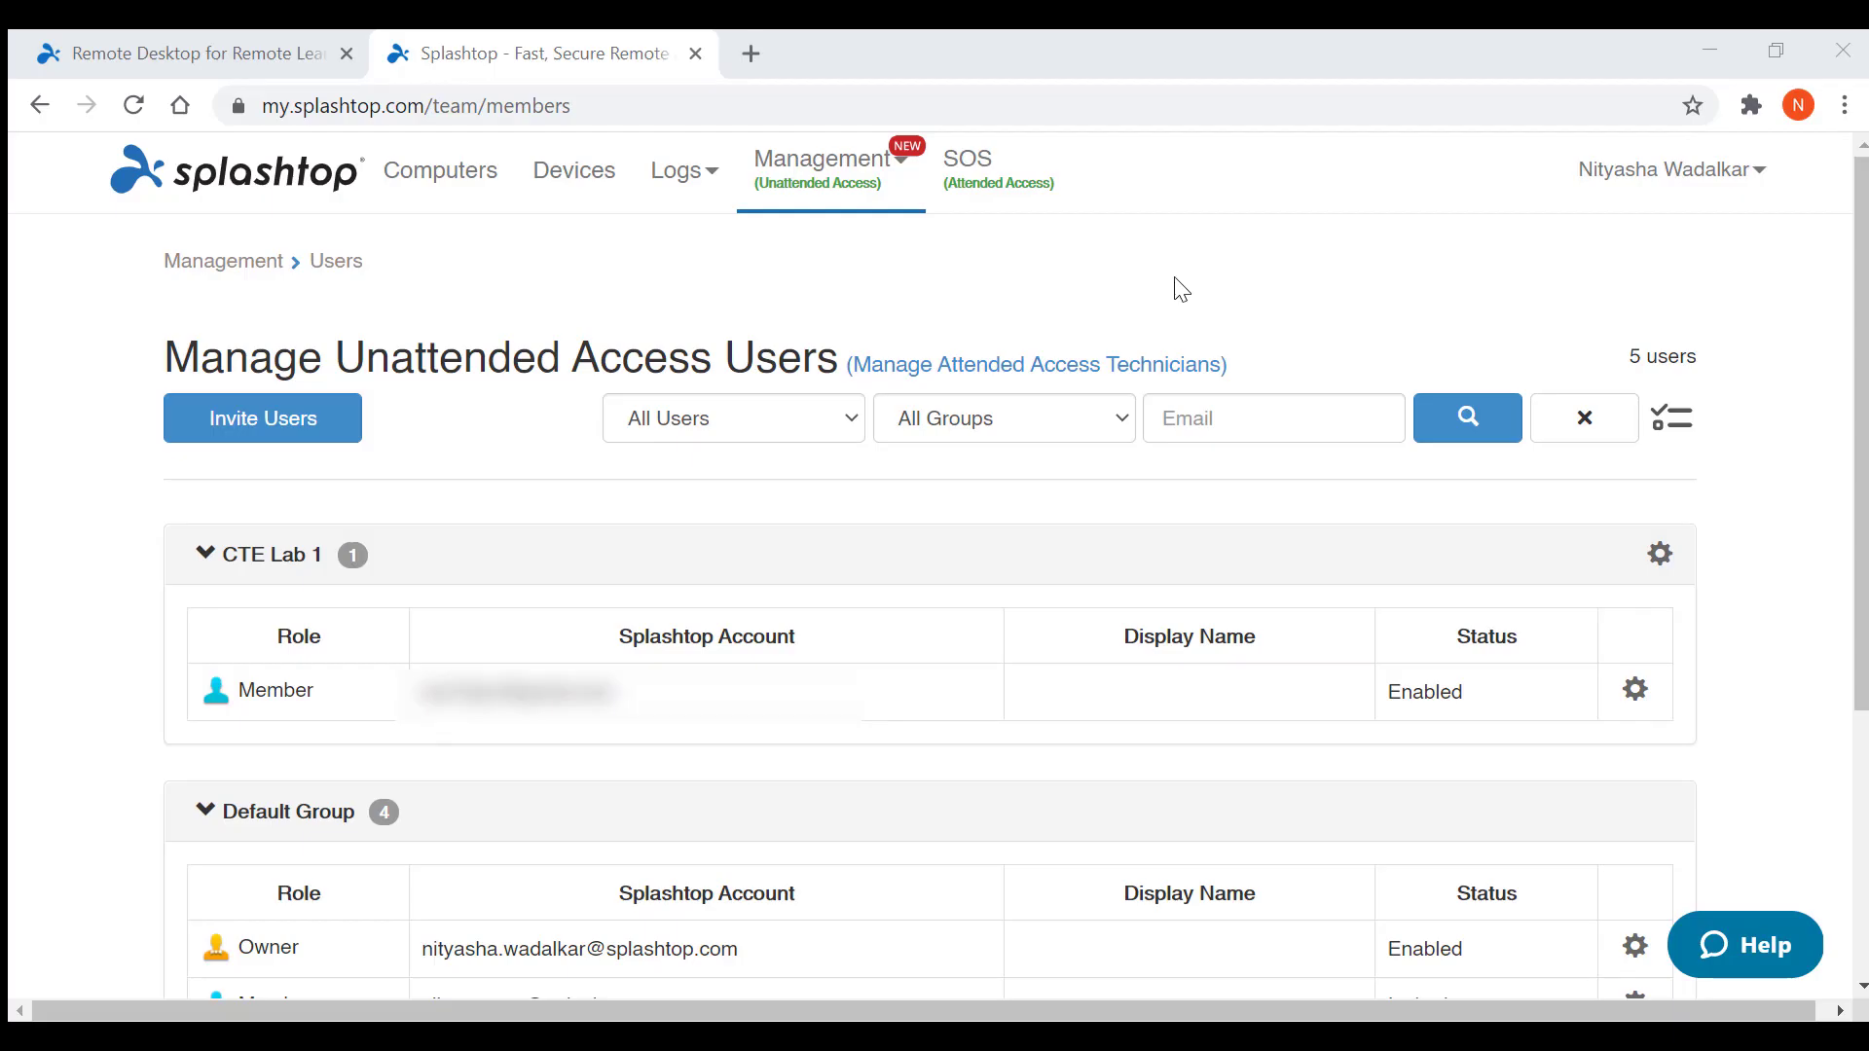
- Check the team settings' Scheduled Access time zone, (GMT-07:00) Arizona
{"action": "mouse_move", "coordinate": [847, 219]}
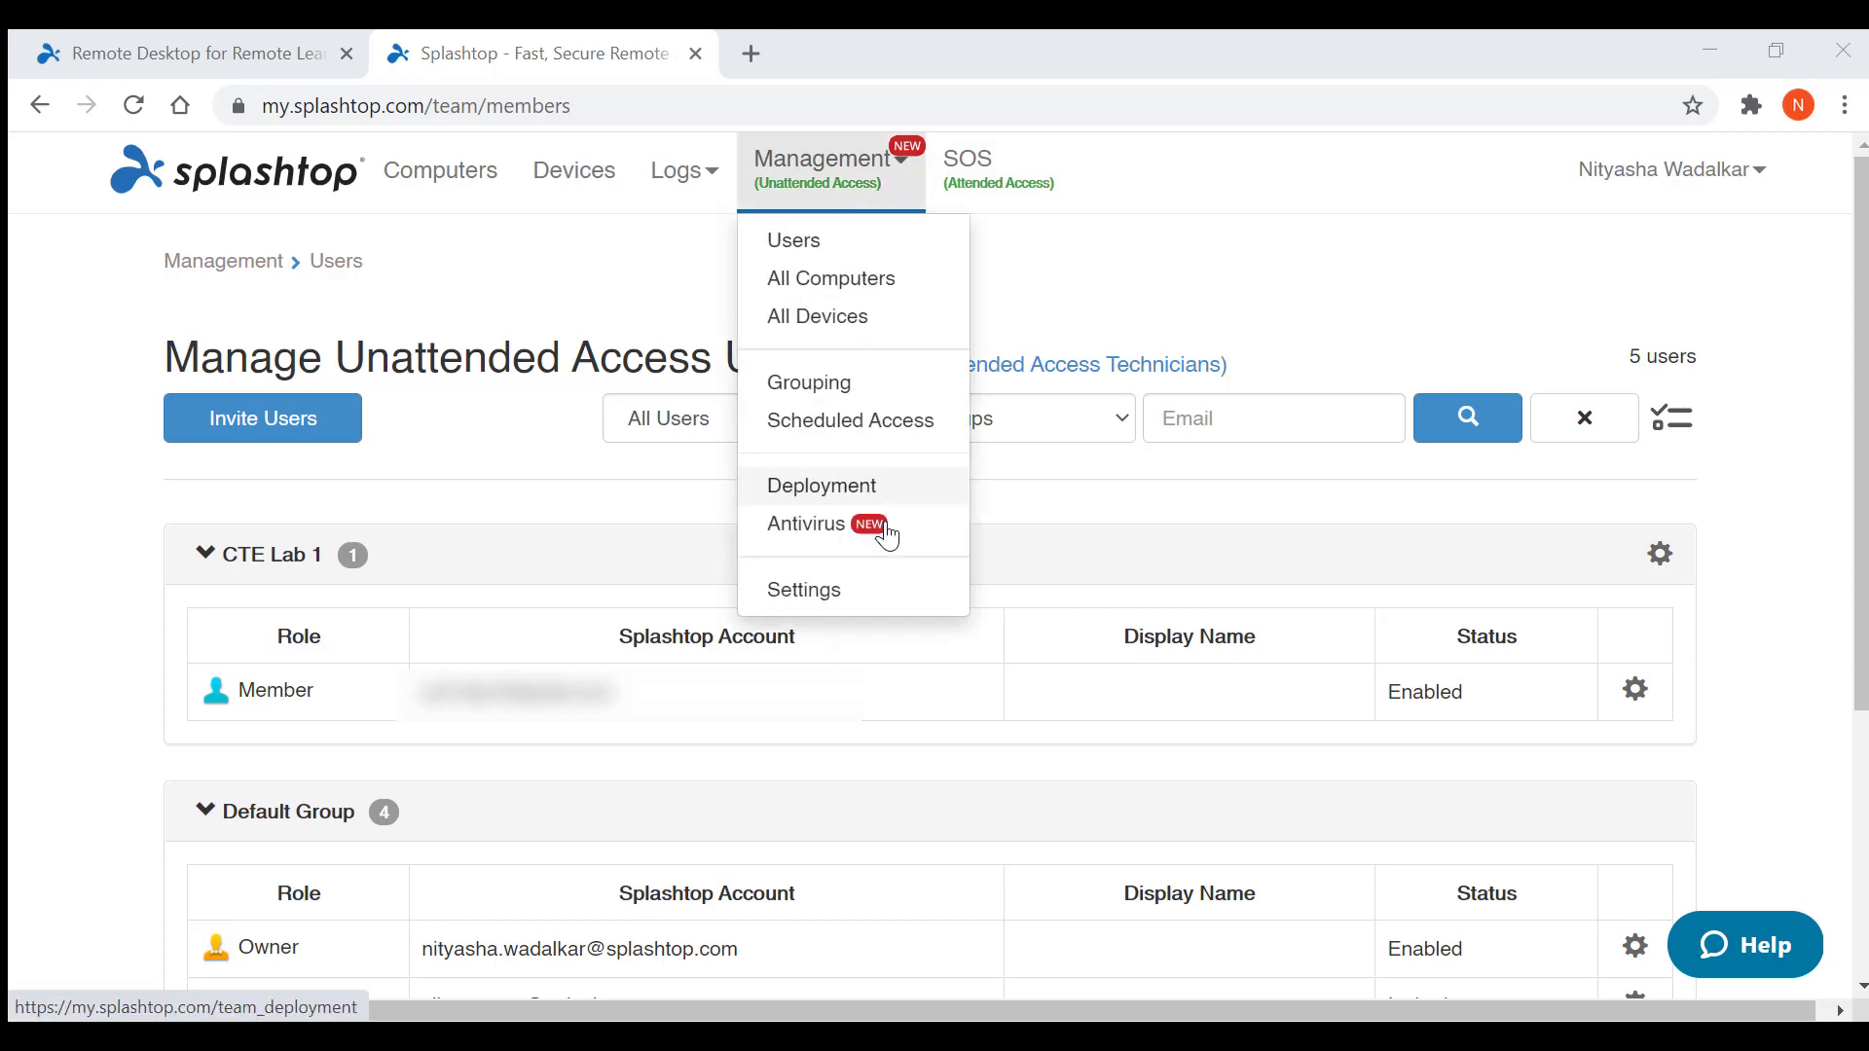
{"action": "left_click", "coordinate": [905, 589]}
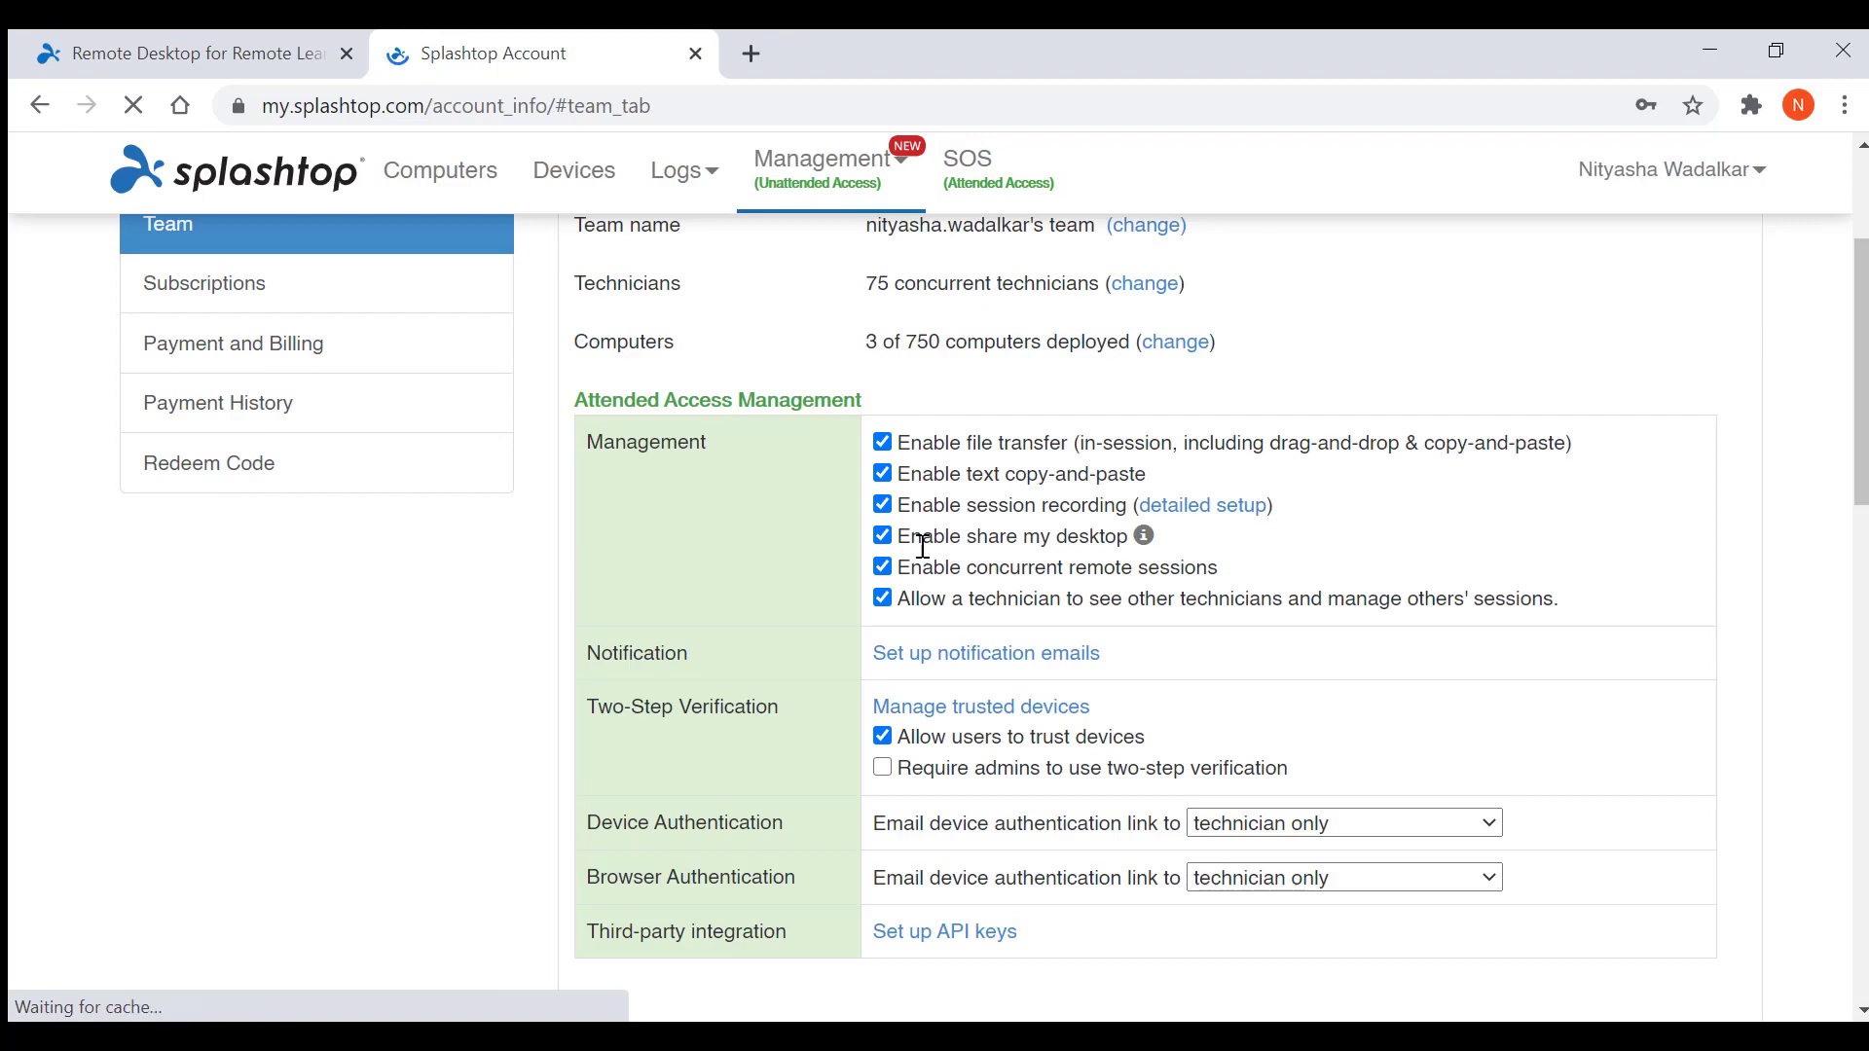
{"action": "triple_click", "coordinate": [718, 758]}
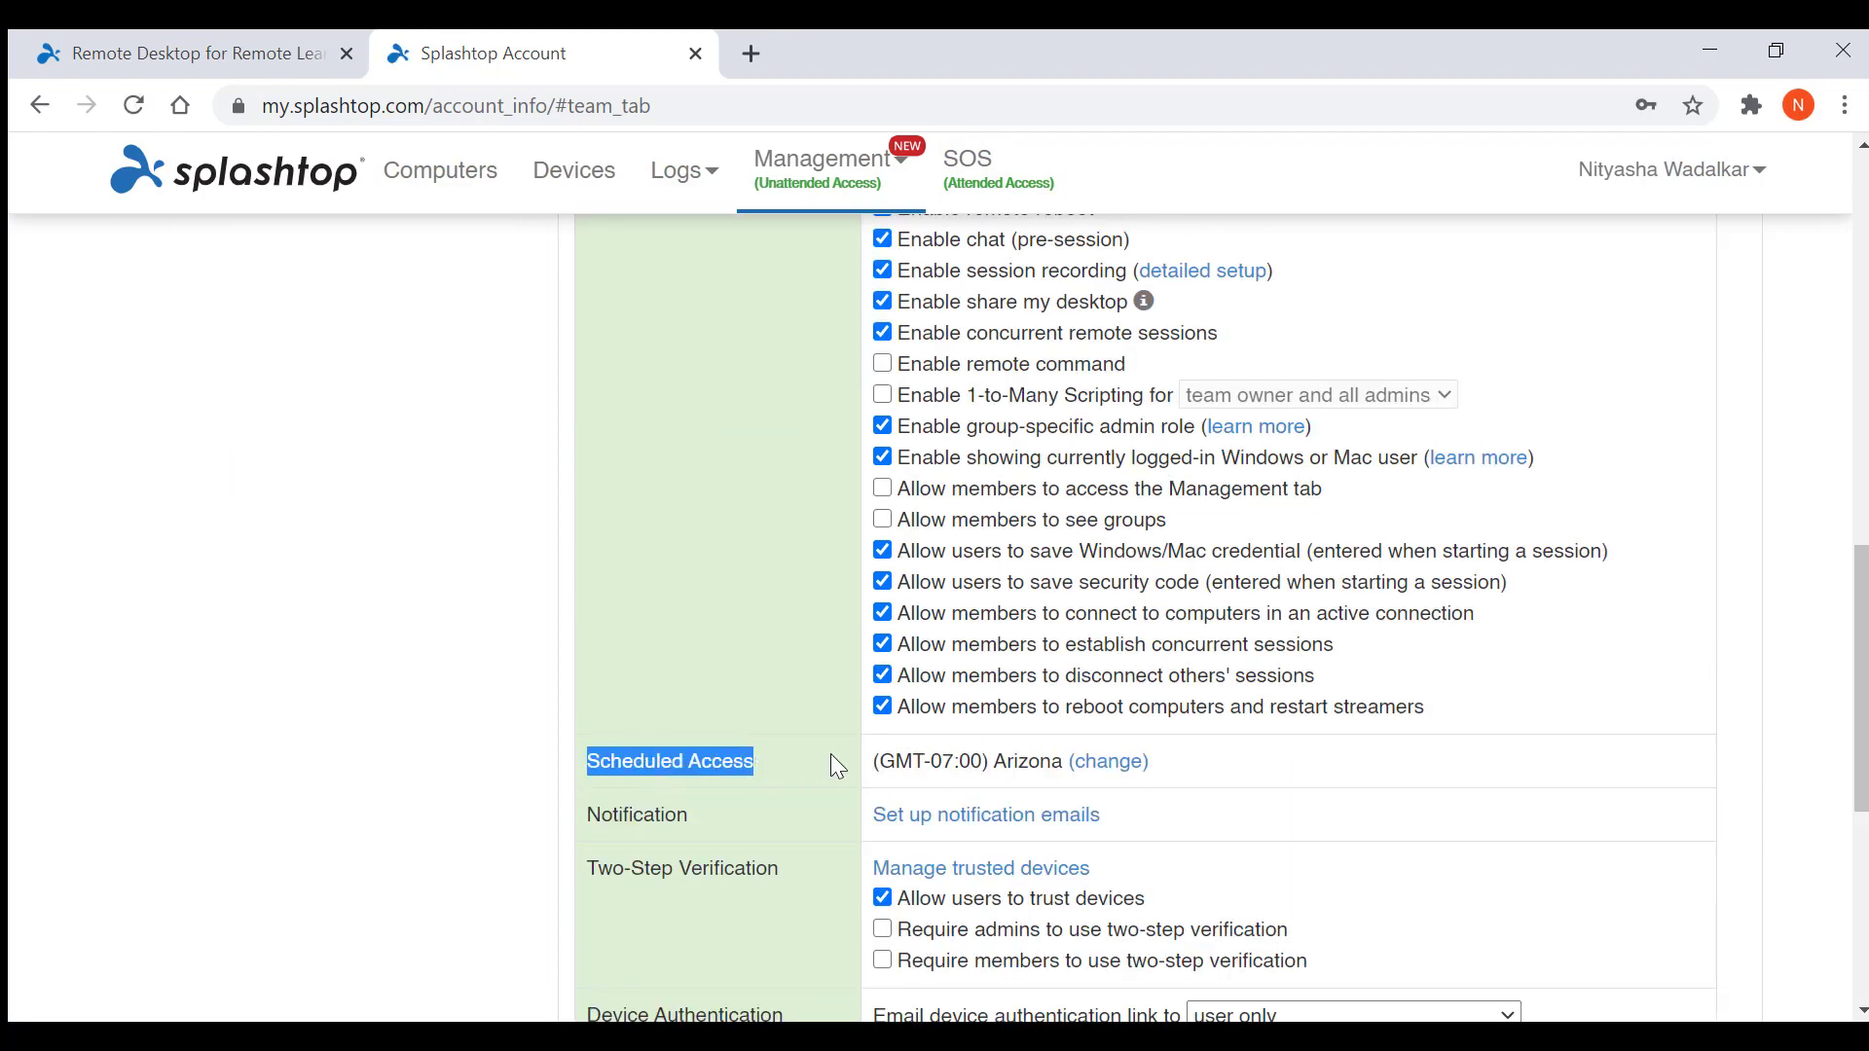
{"action": "left_click", "coordinate": [826, 168]}
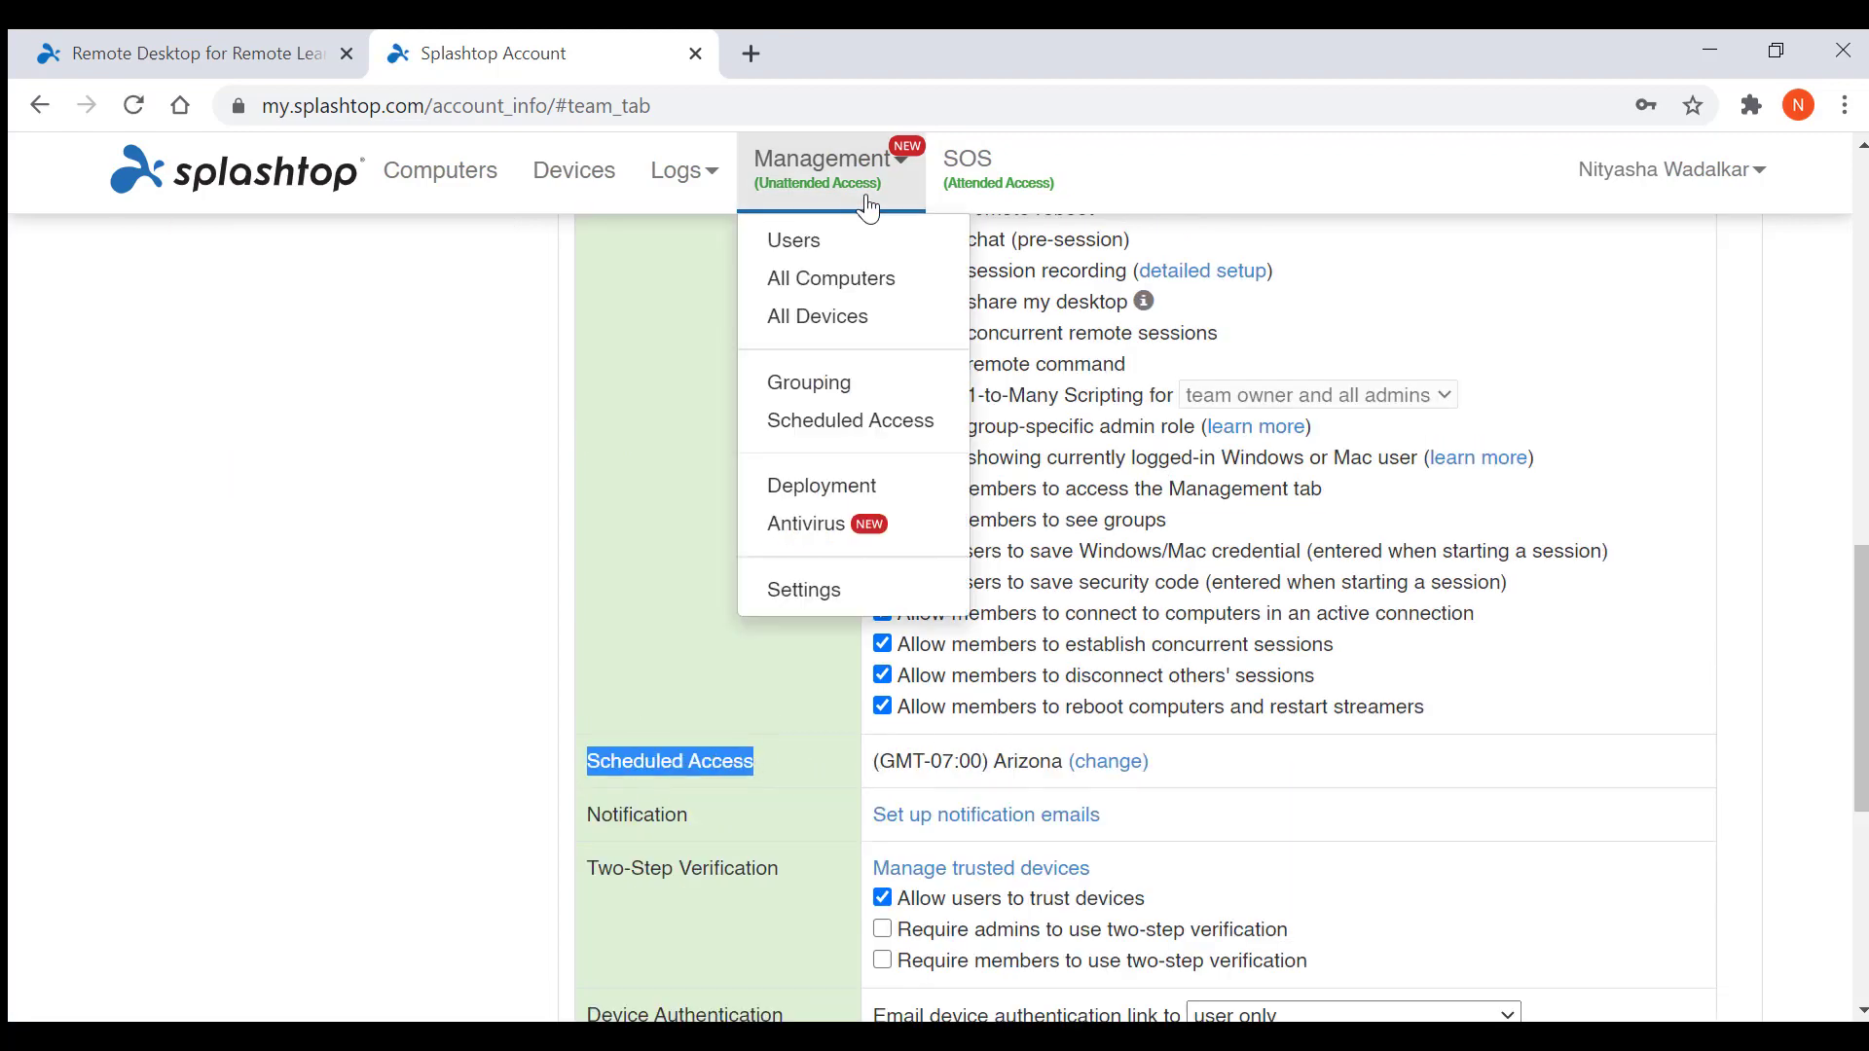
- Start a new Scheduled Access resource named CTE Lab 1
{"action": "left_click", "coordinate": [888, 432]}
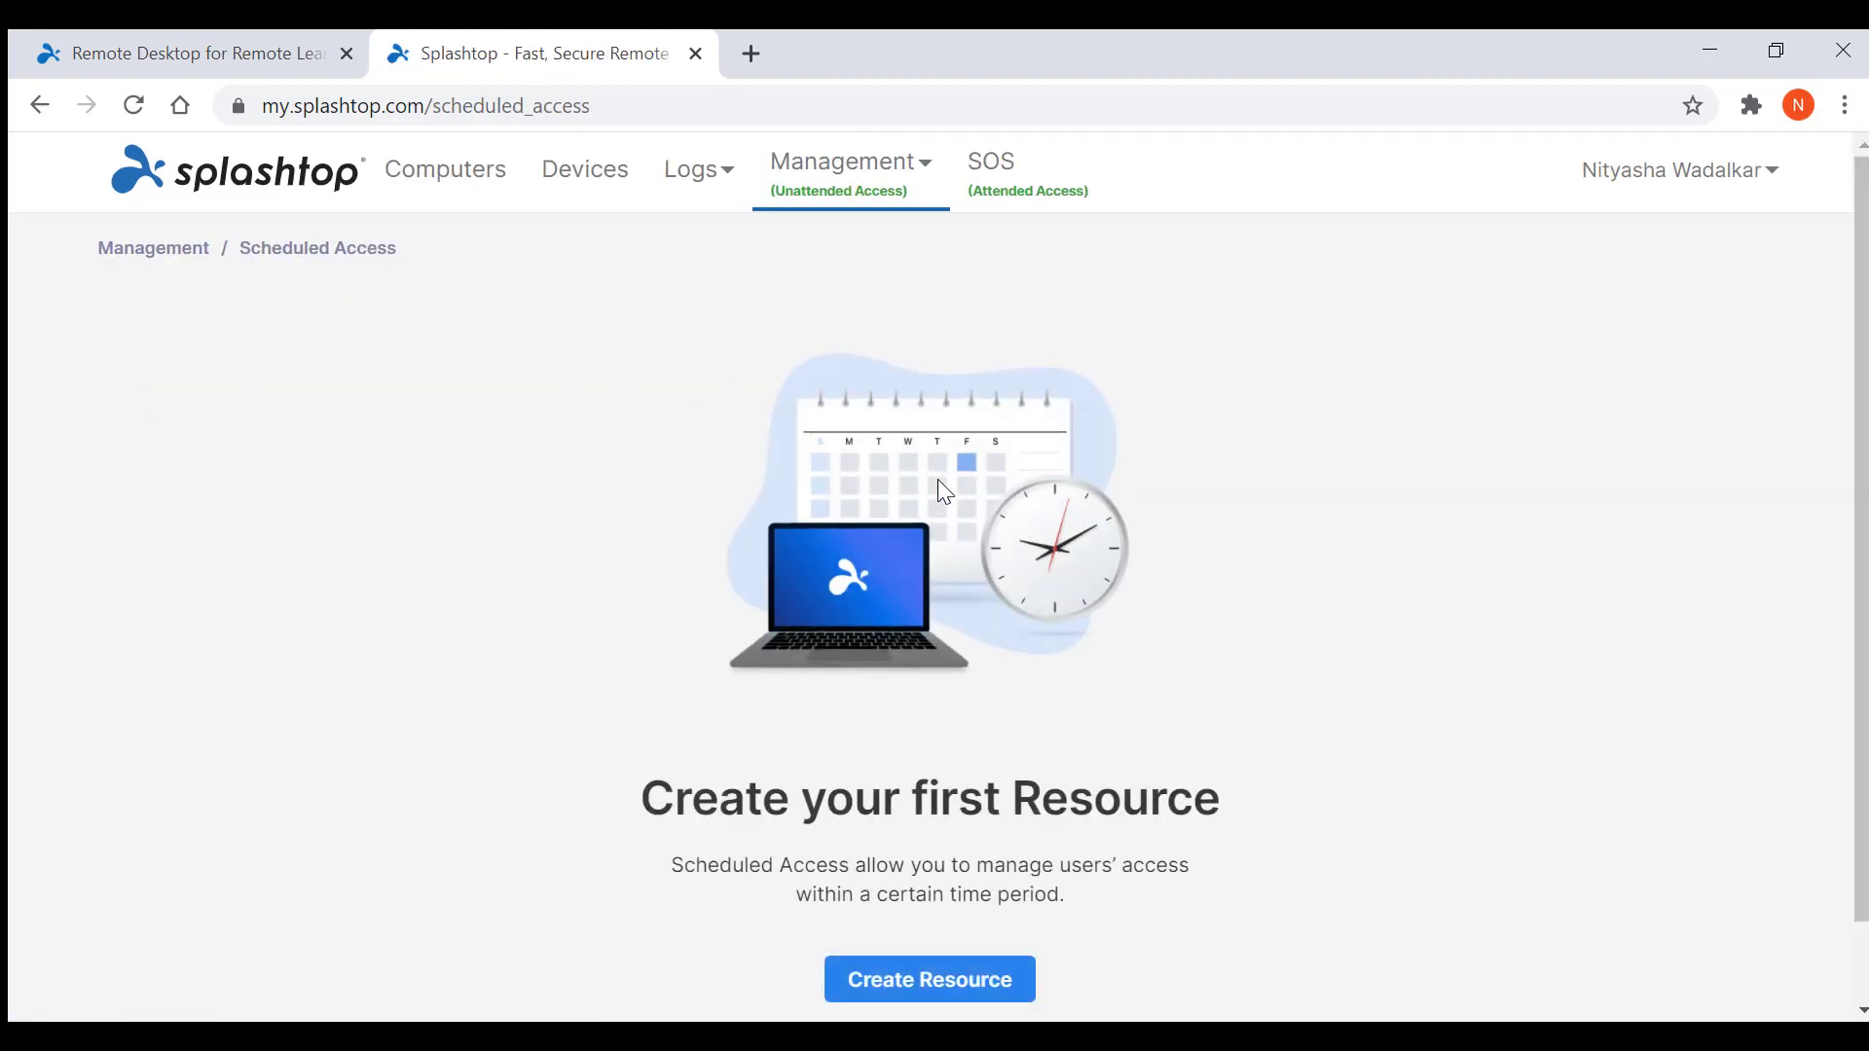
{"action": "left_click", "coordinate": [976, 977]}
{"action": "left_click", "coordinate": [878, 596]}
{"action": "left_click", "coordinate": [890, 641]}
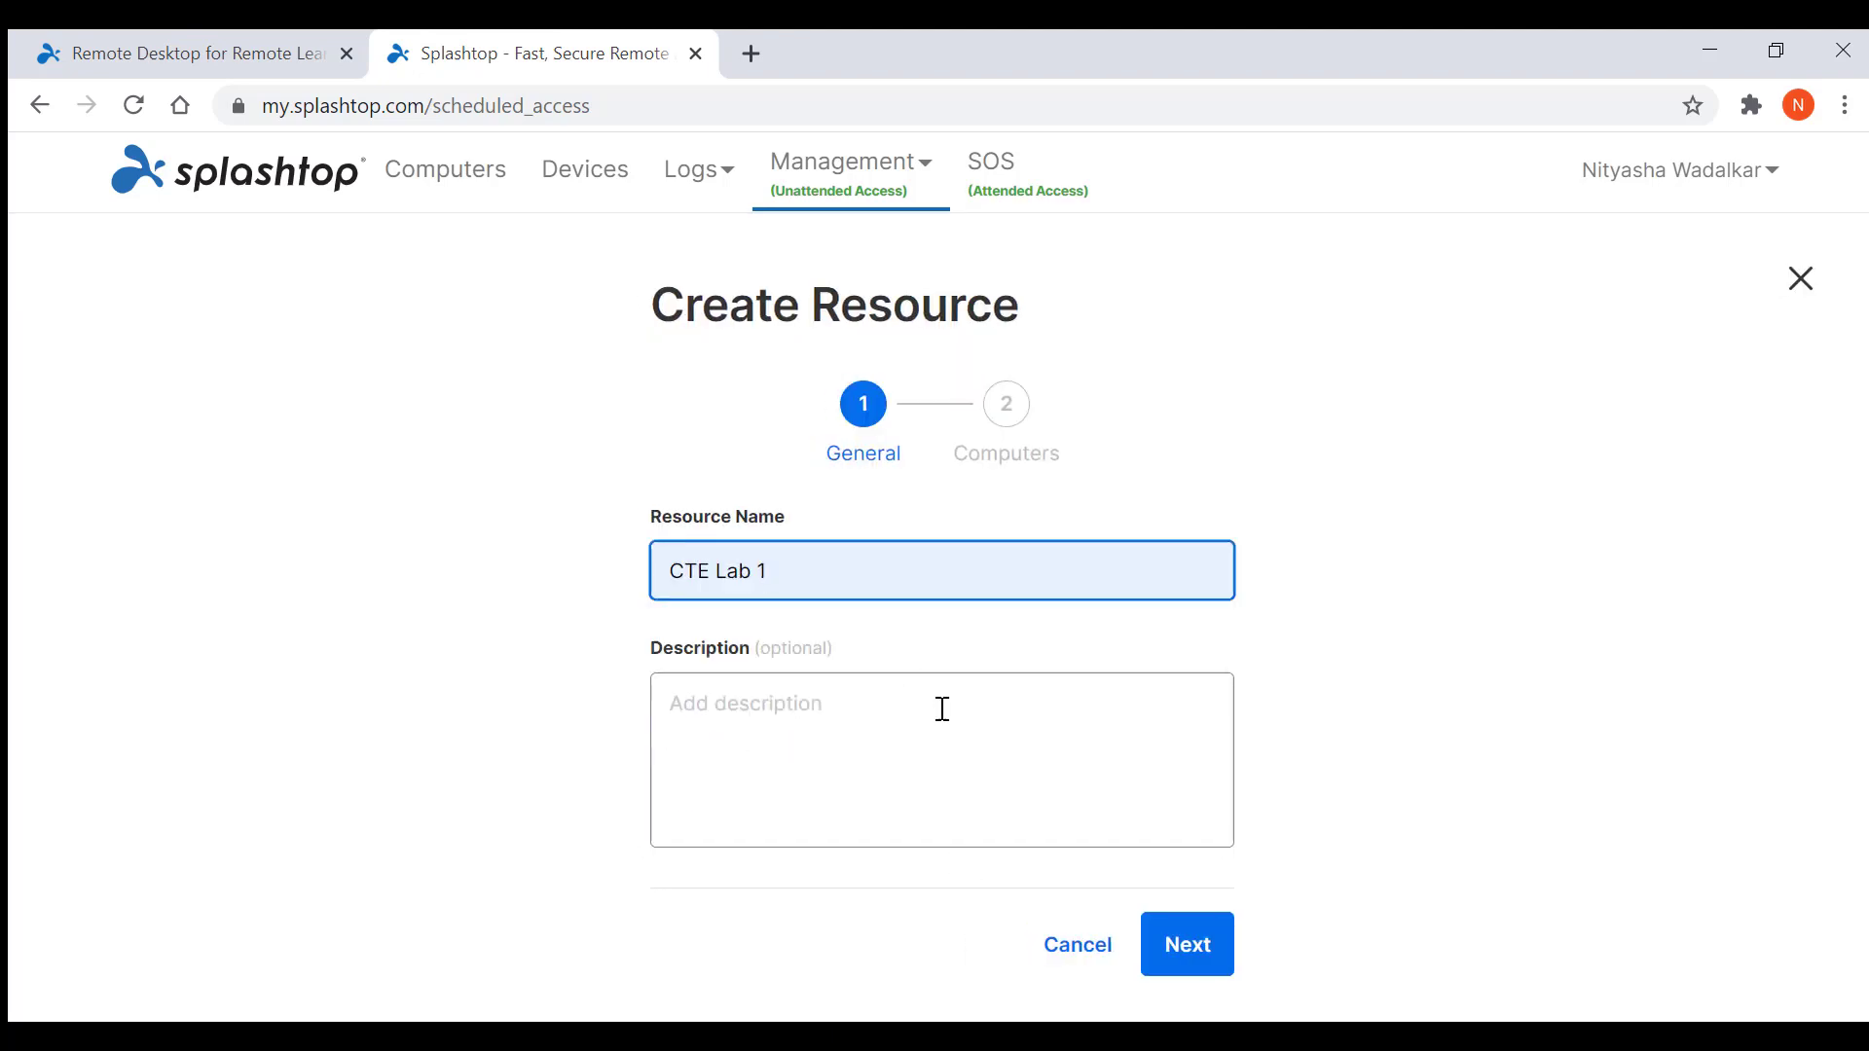
{"action": "left_click", "coordinate": [1188, 944]}
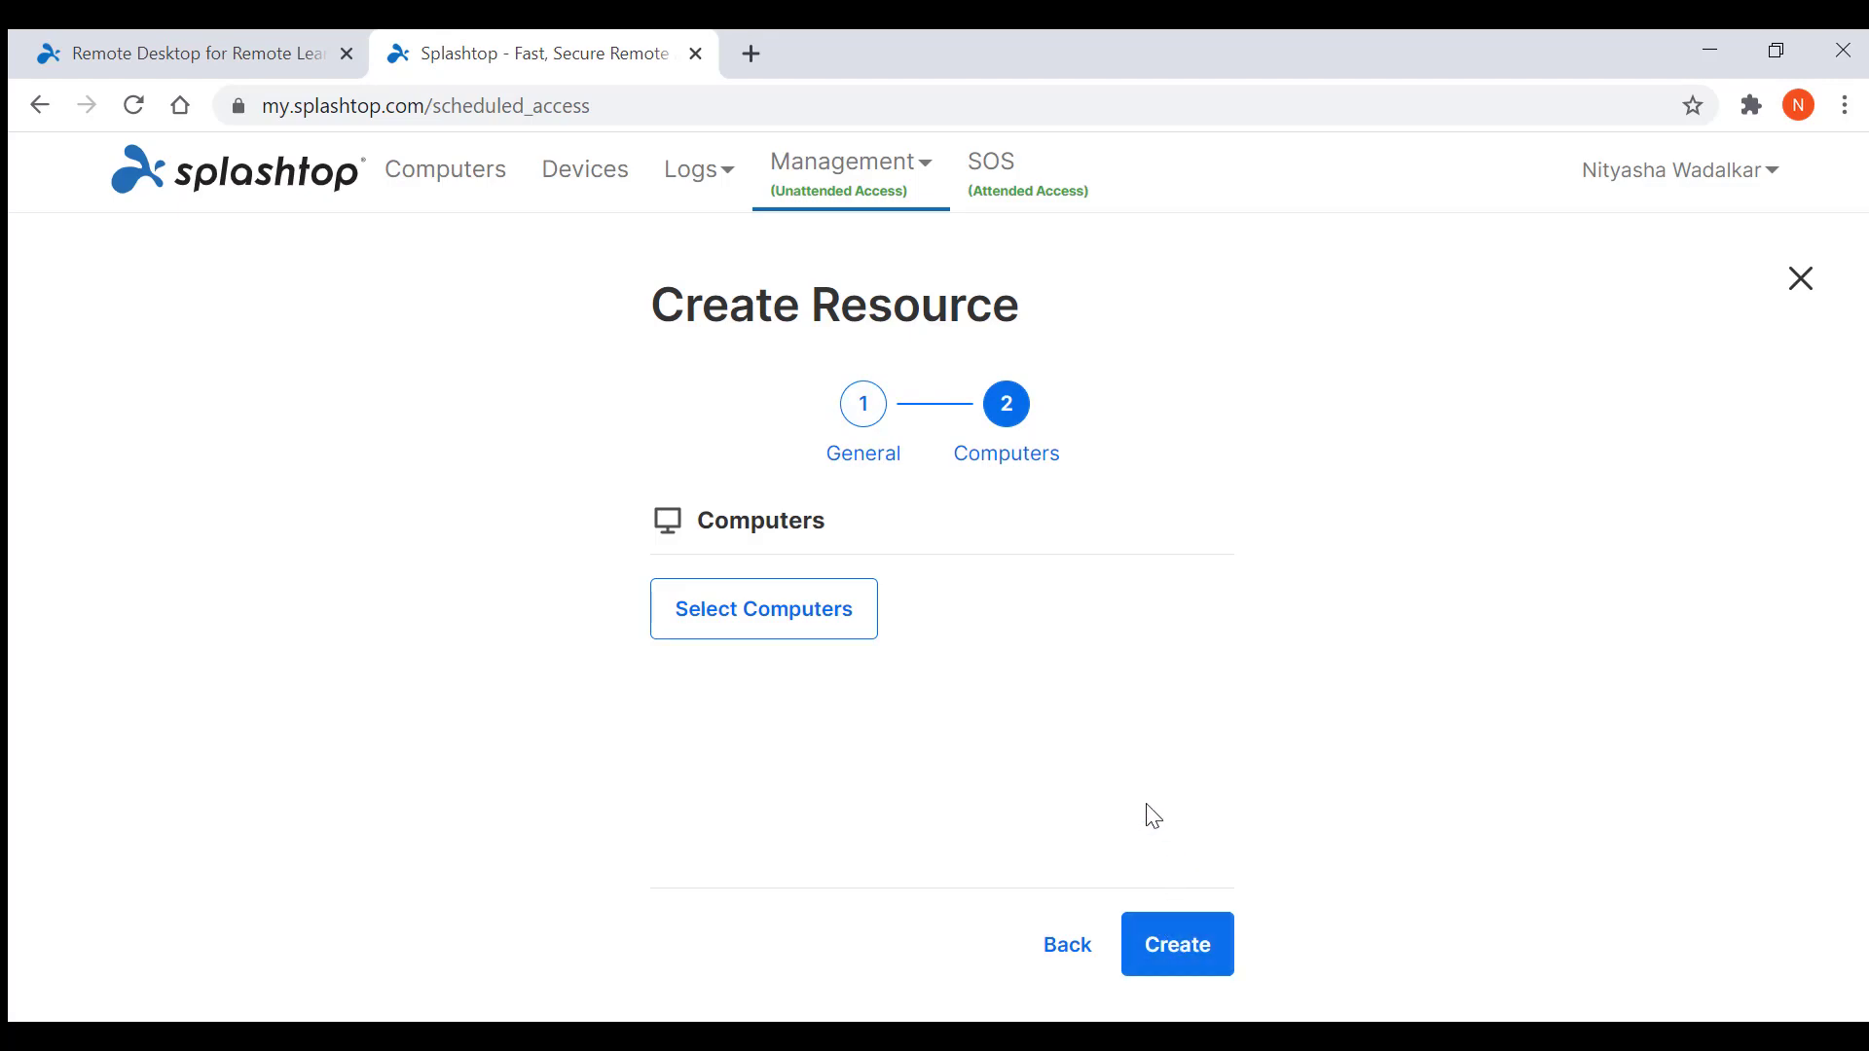
- Add all three Default Group computers and create the resource
{"action": "left_click", "coordinate": [775, 644]}
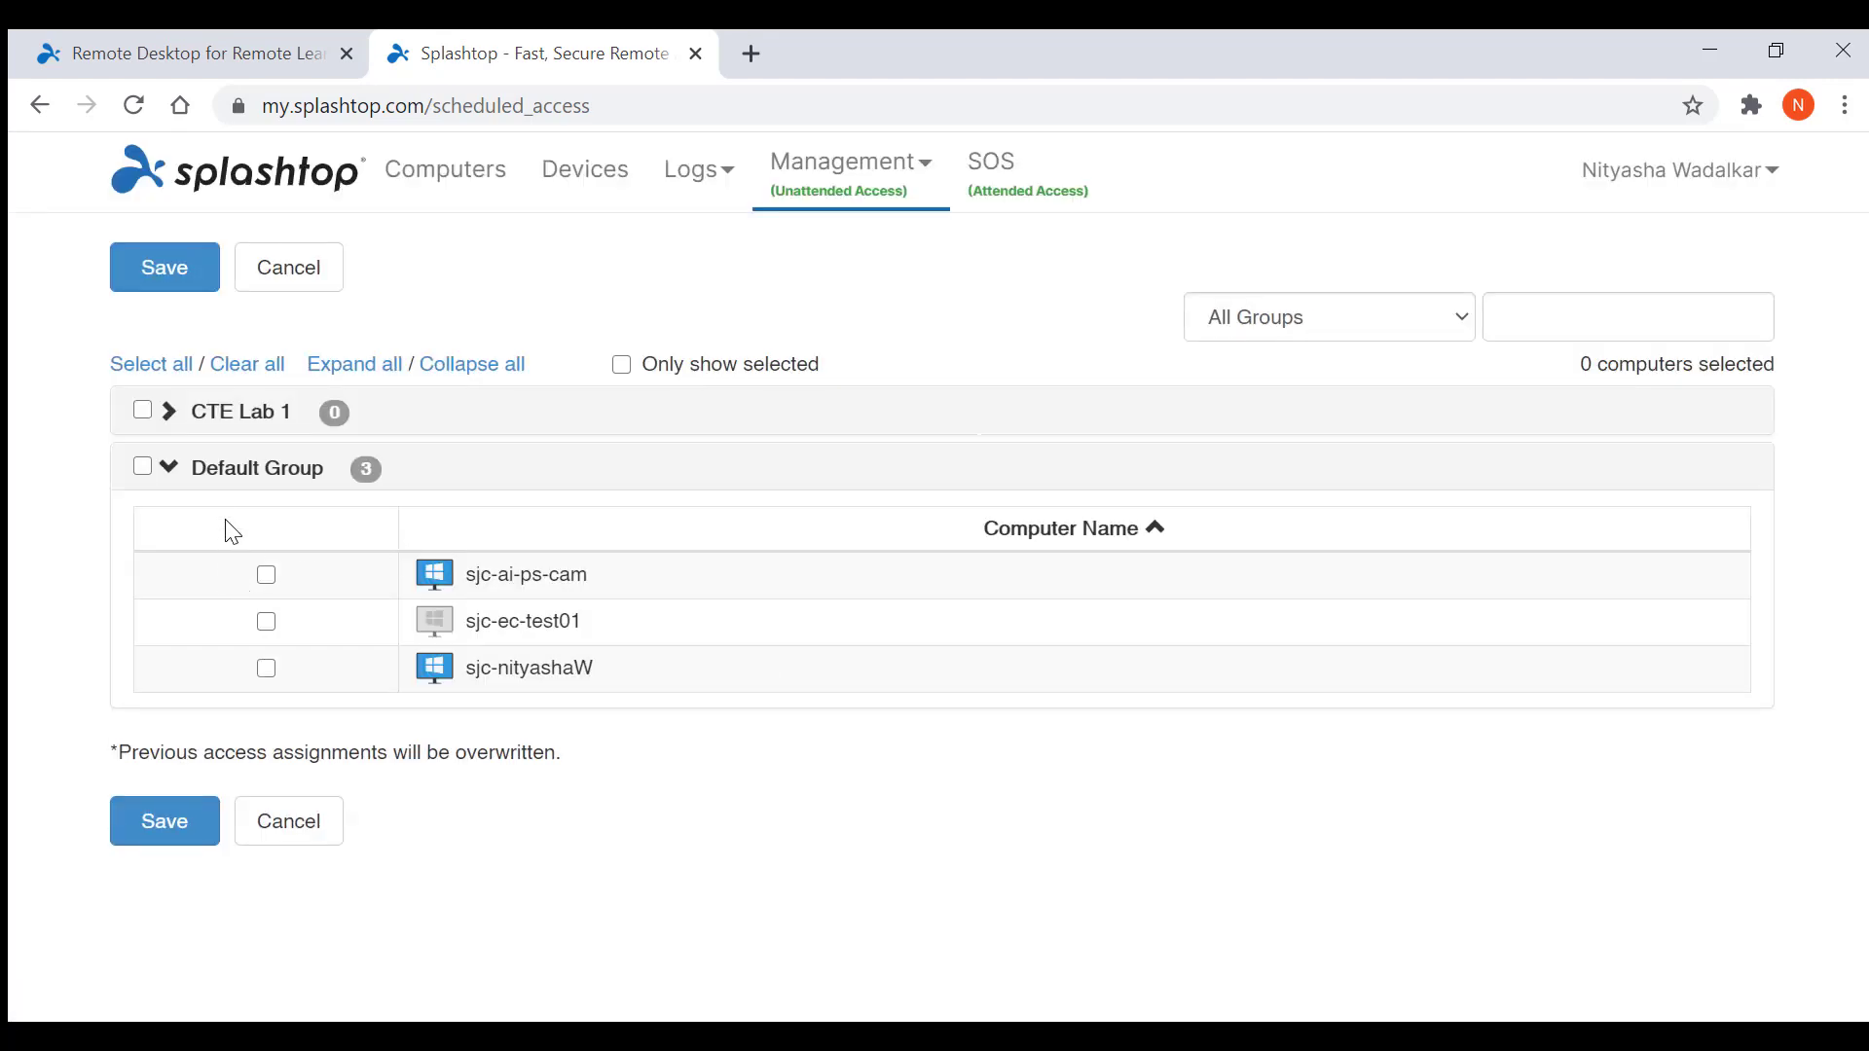
{"action": "left_click", "coordinate": [143, 465]}
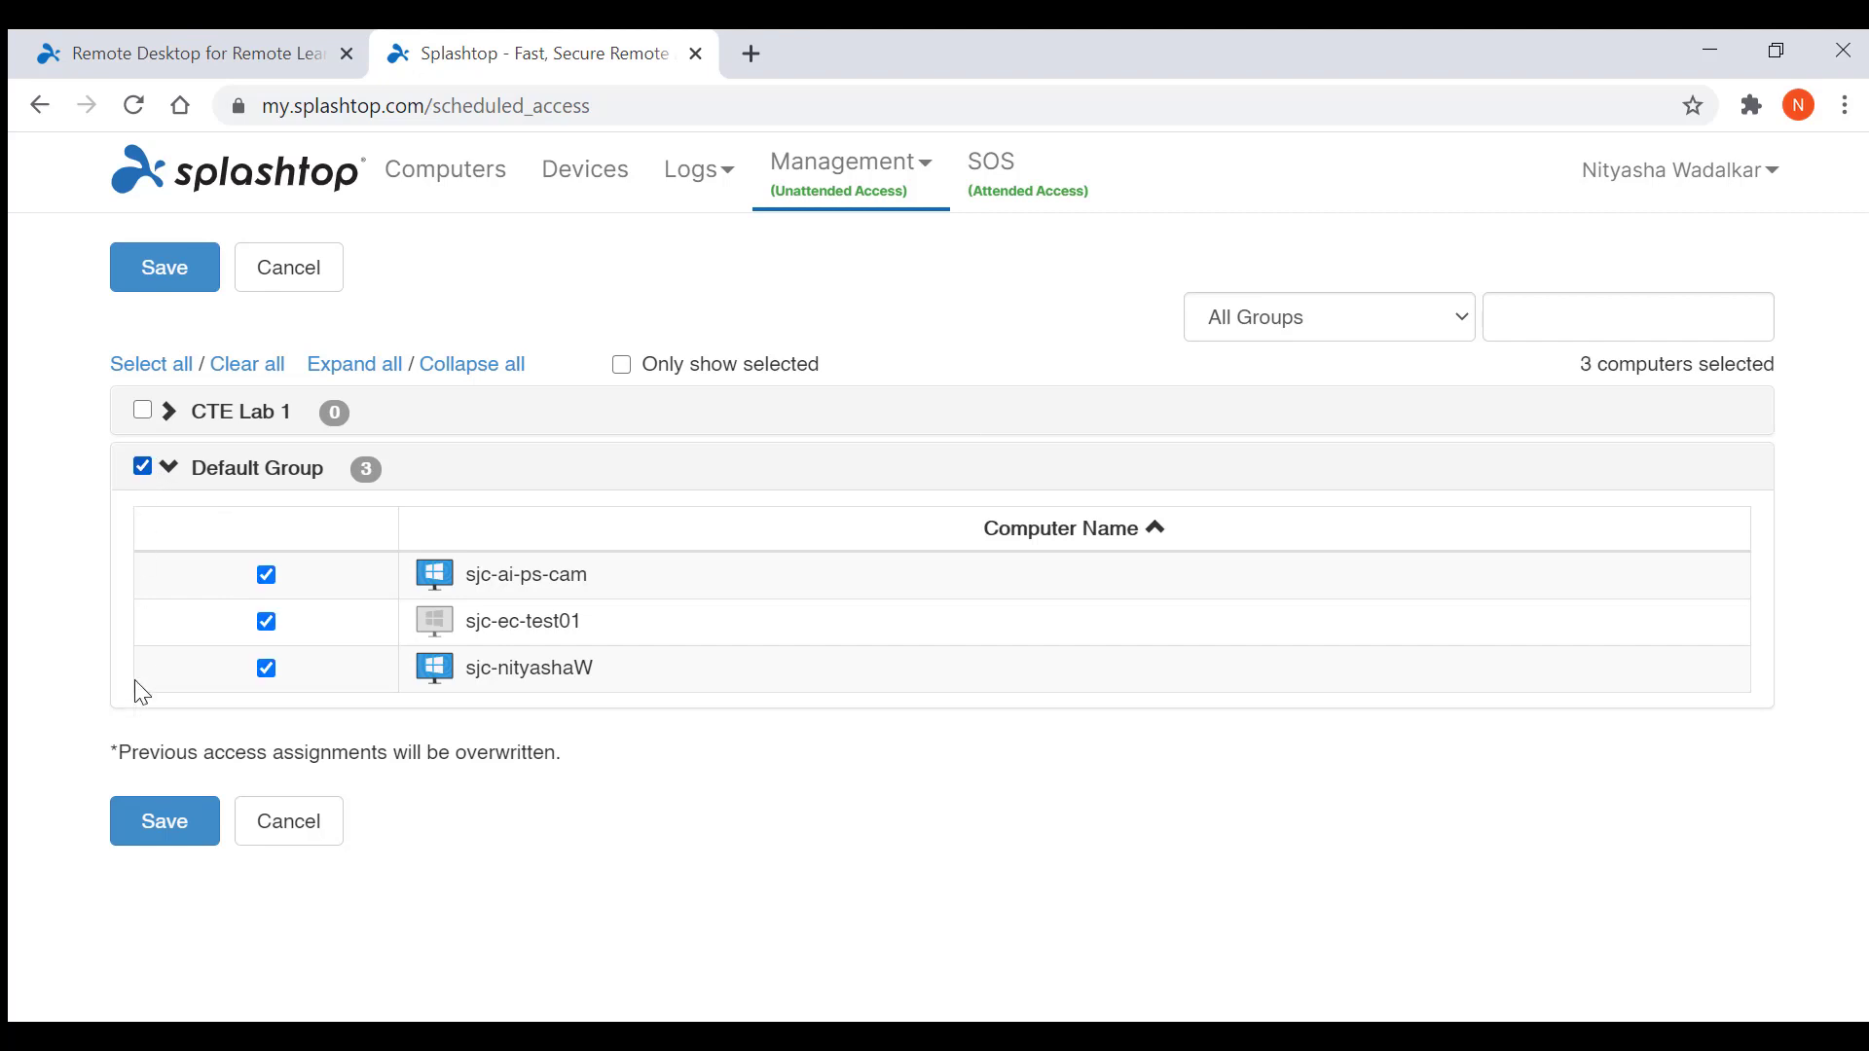
{"action": "left_click", "coordinate": [155, 828]}
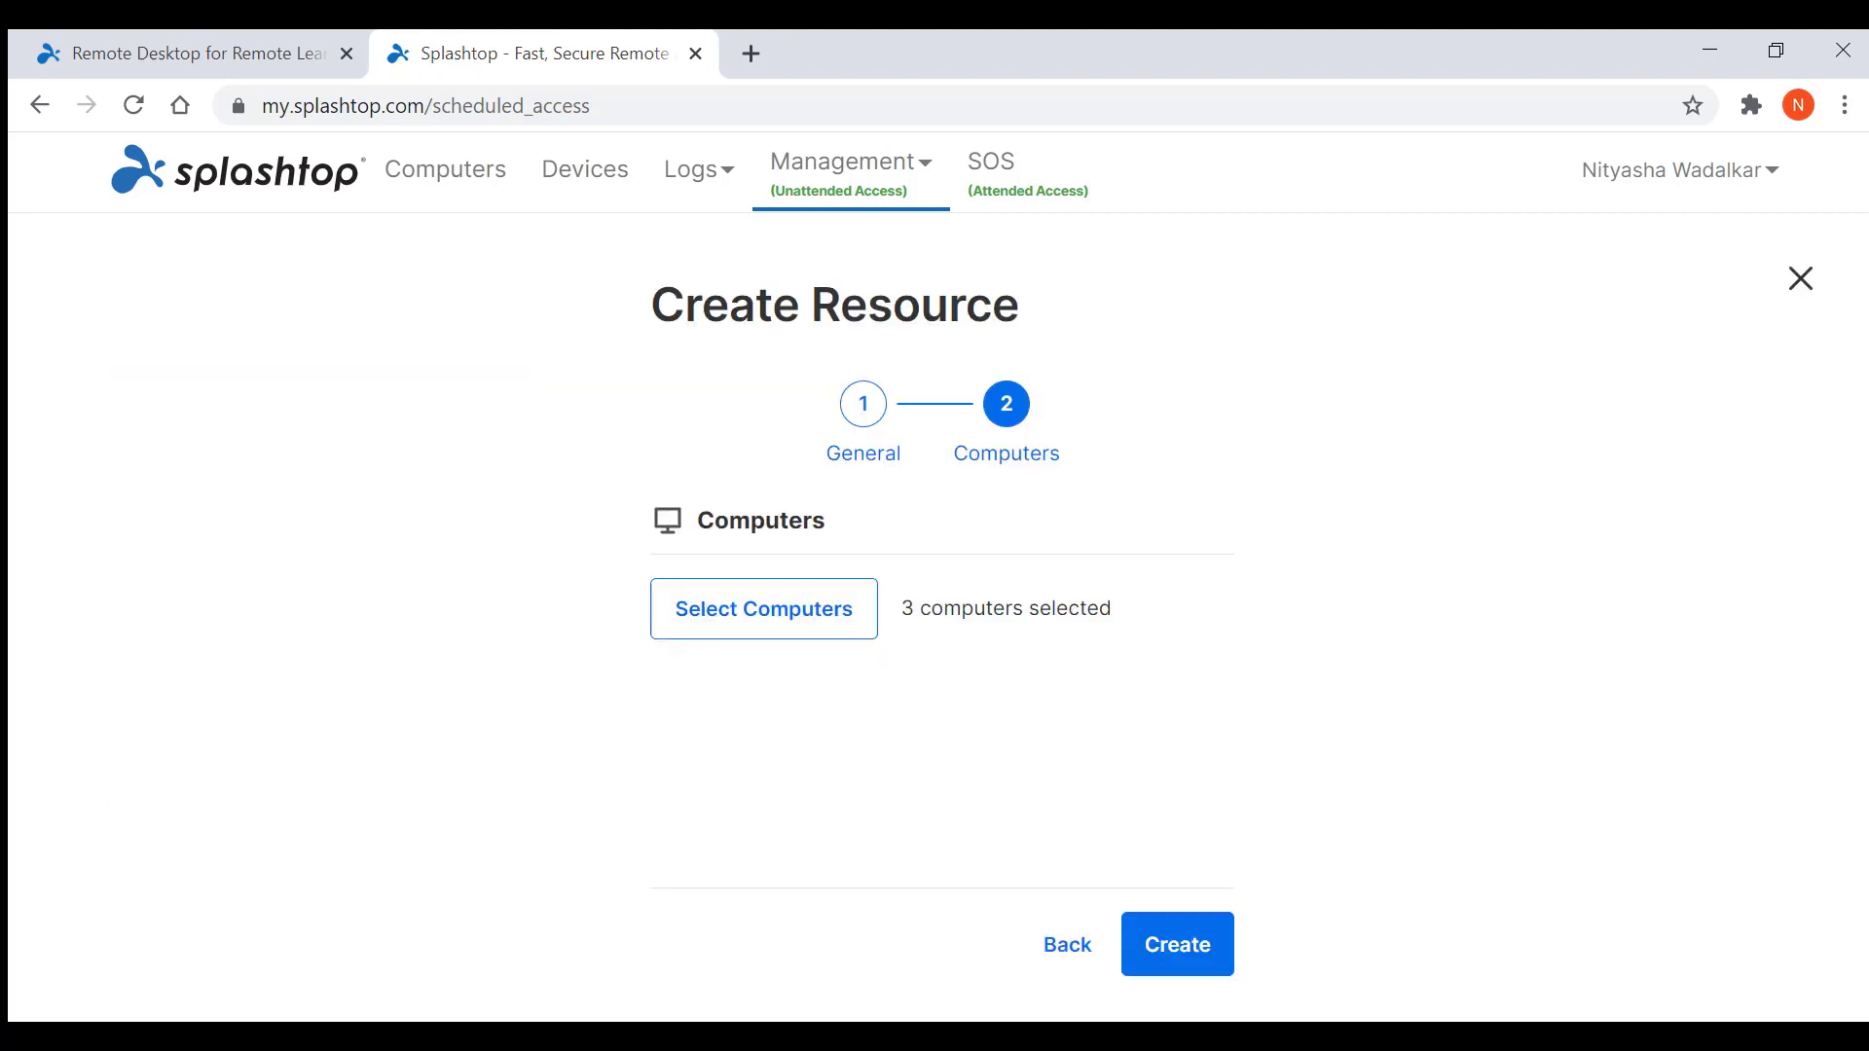
{"action": "left_click", "coordinate": [1181, 946]}
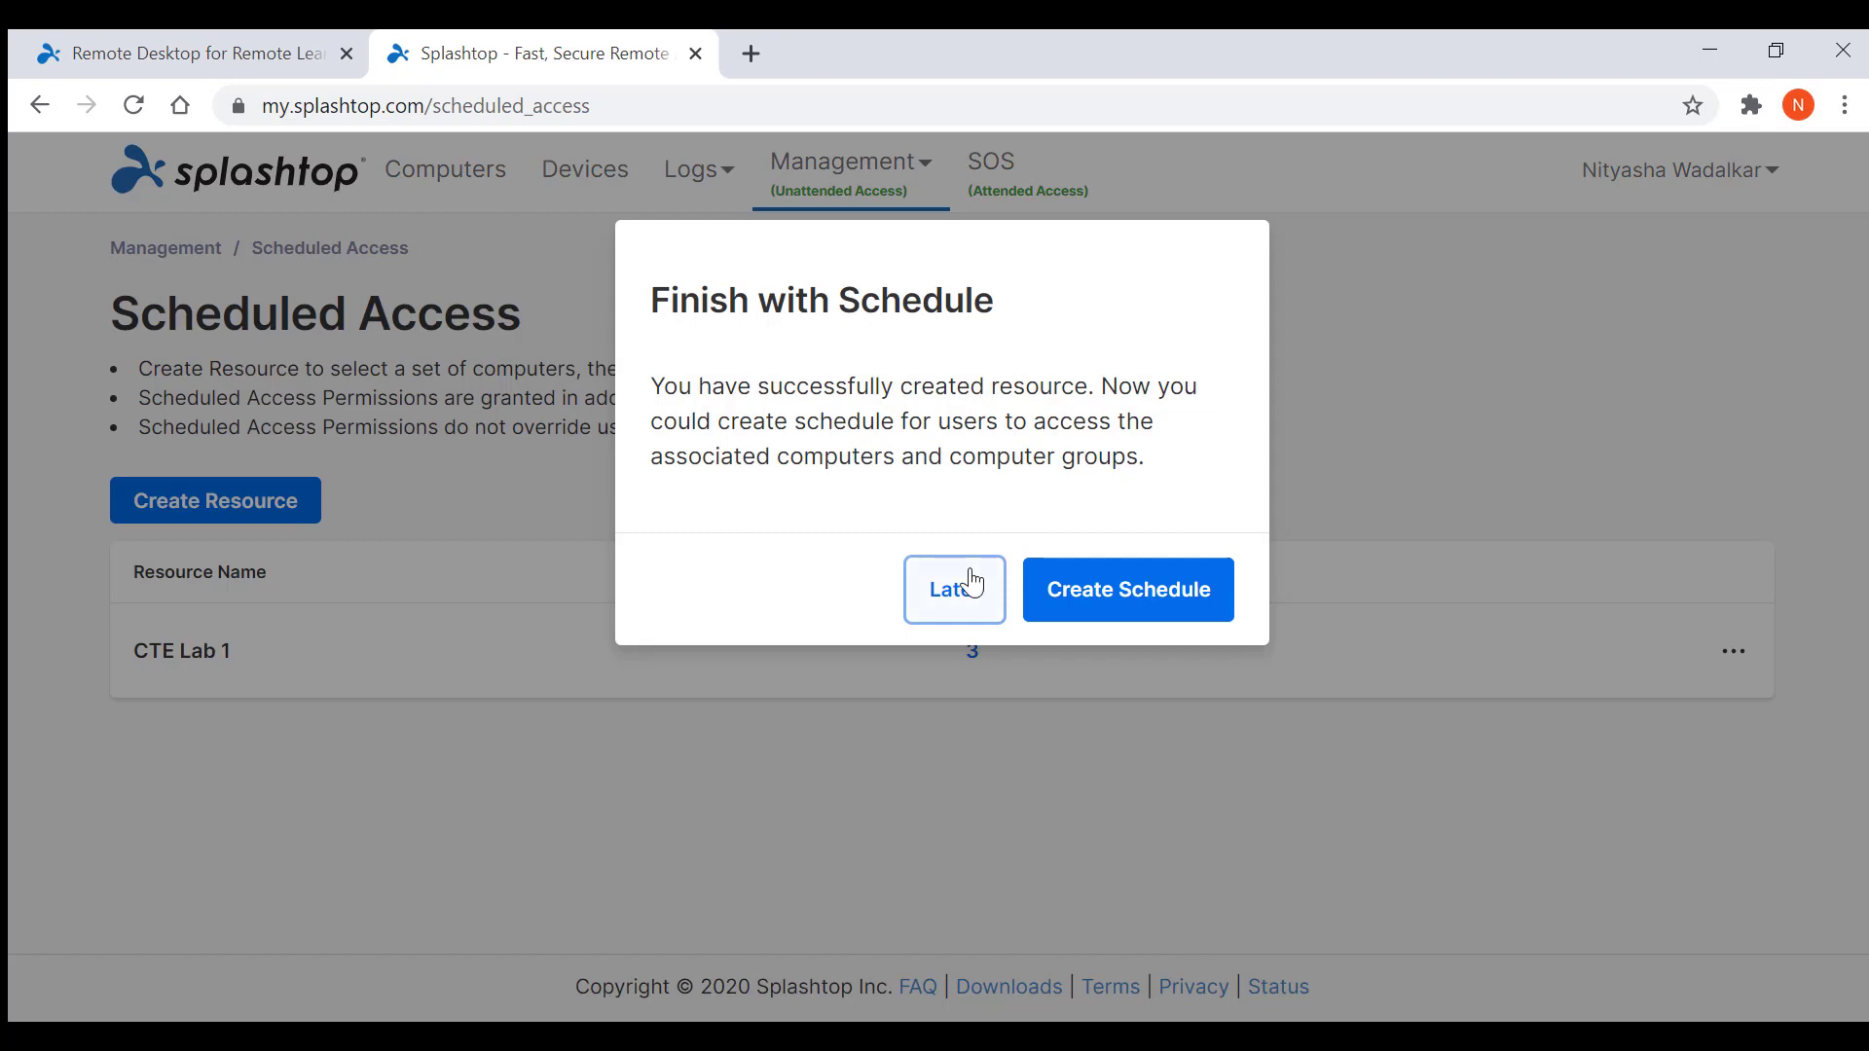
- Start a new schedule named 'CTE Lab 1' on 2020-09-30 from 12:00 to 13:00
{"action": "left_click", "coordinate": [1103, 598]}
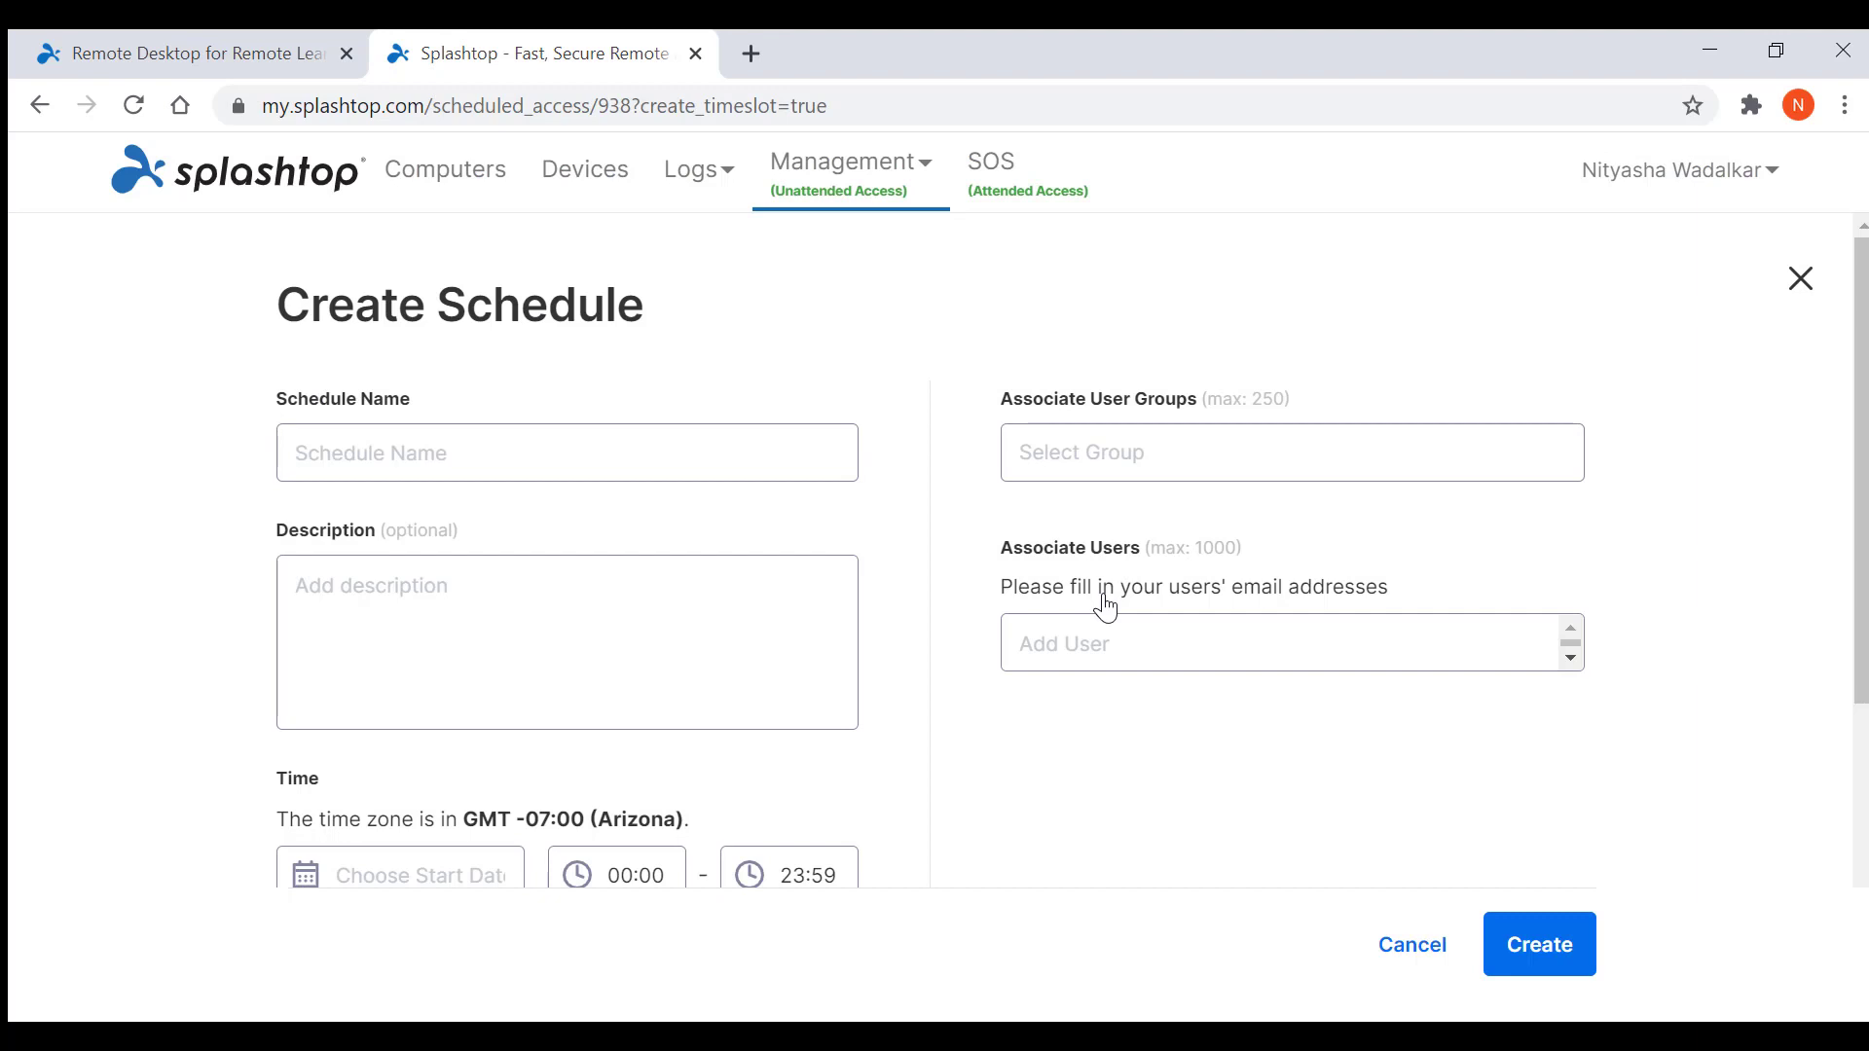
{"action": "left_click", "coordinate": [284, 479]}
{"action": "type", "text": "CTE Lab 1"}
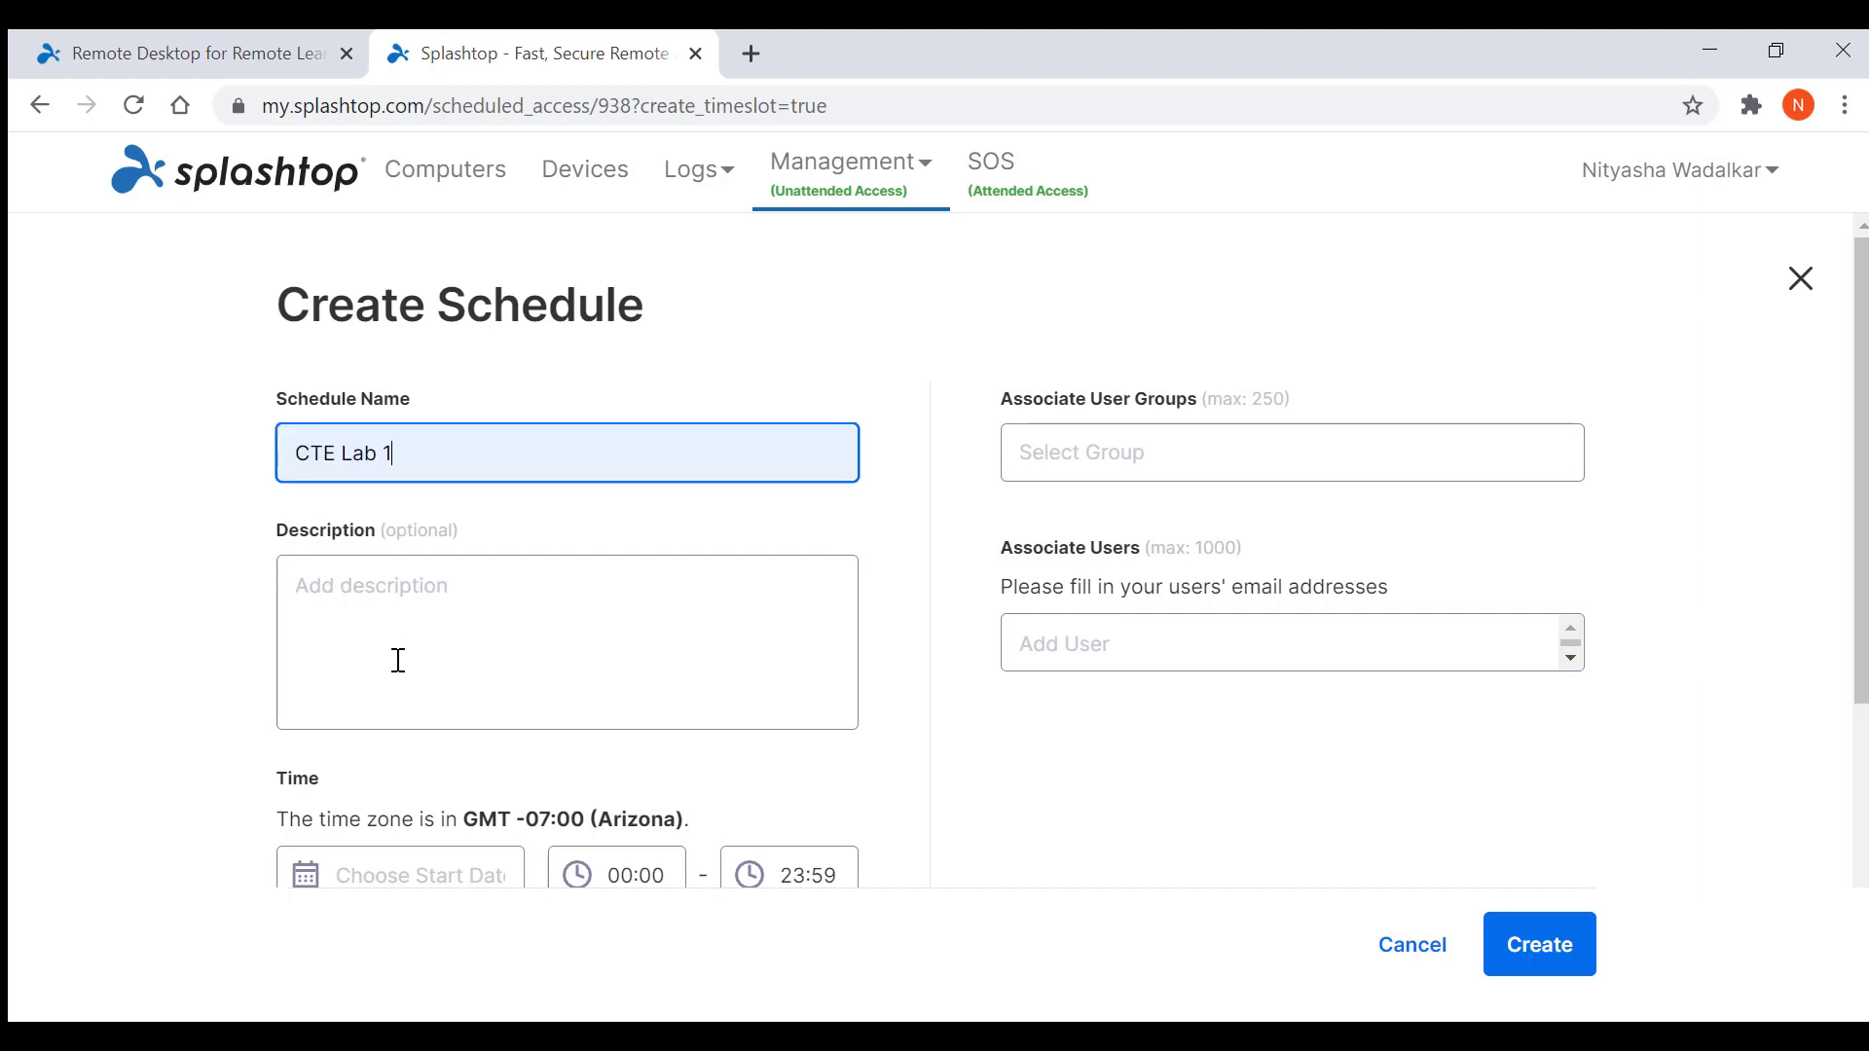
{"action": "scroll", "coordinate": [399, 660], "scroll_direction": "down", "scroll_amount": 2}
{"action": "left_click", "coordinate": [436, 722]}
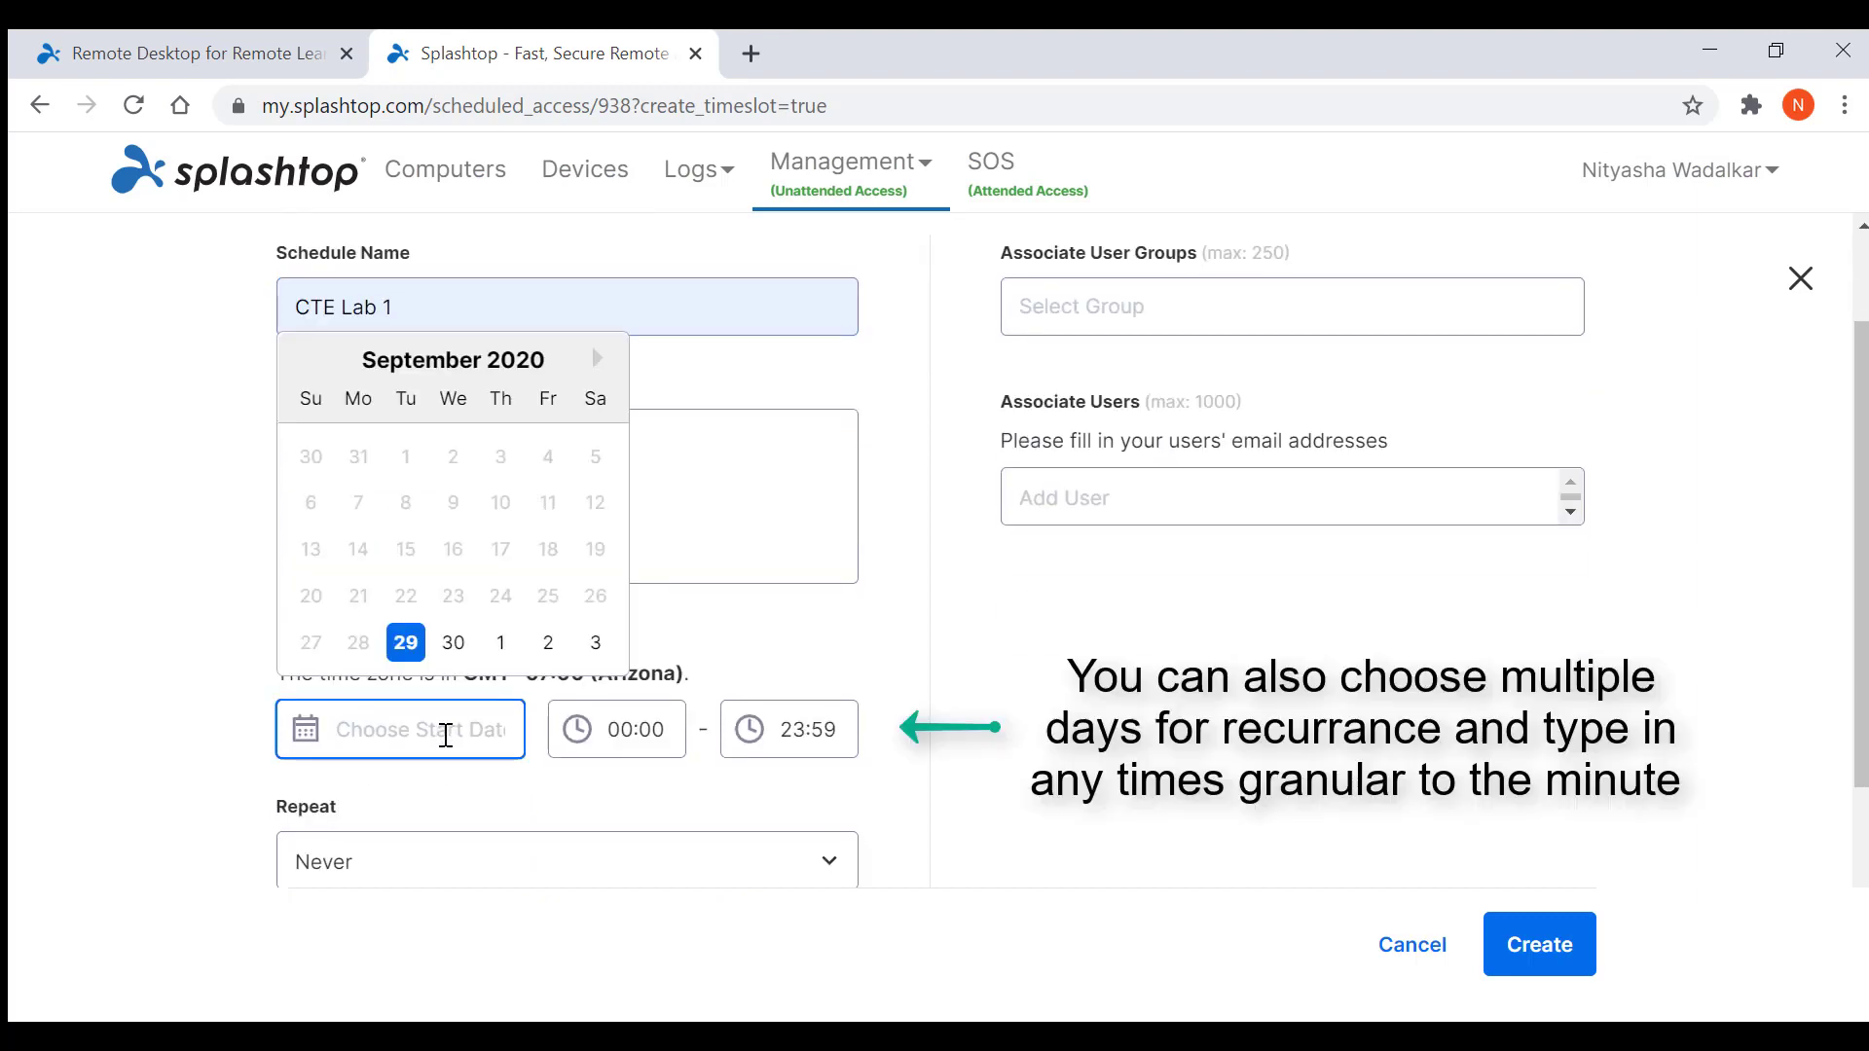
{"action": "left_click", "coordinate": [453, 642]}
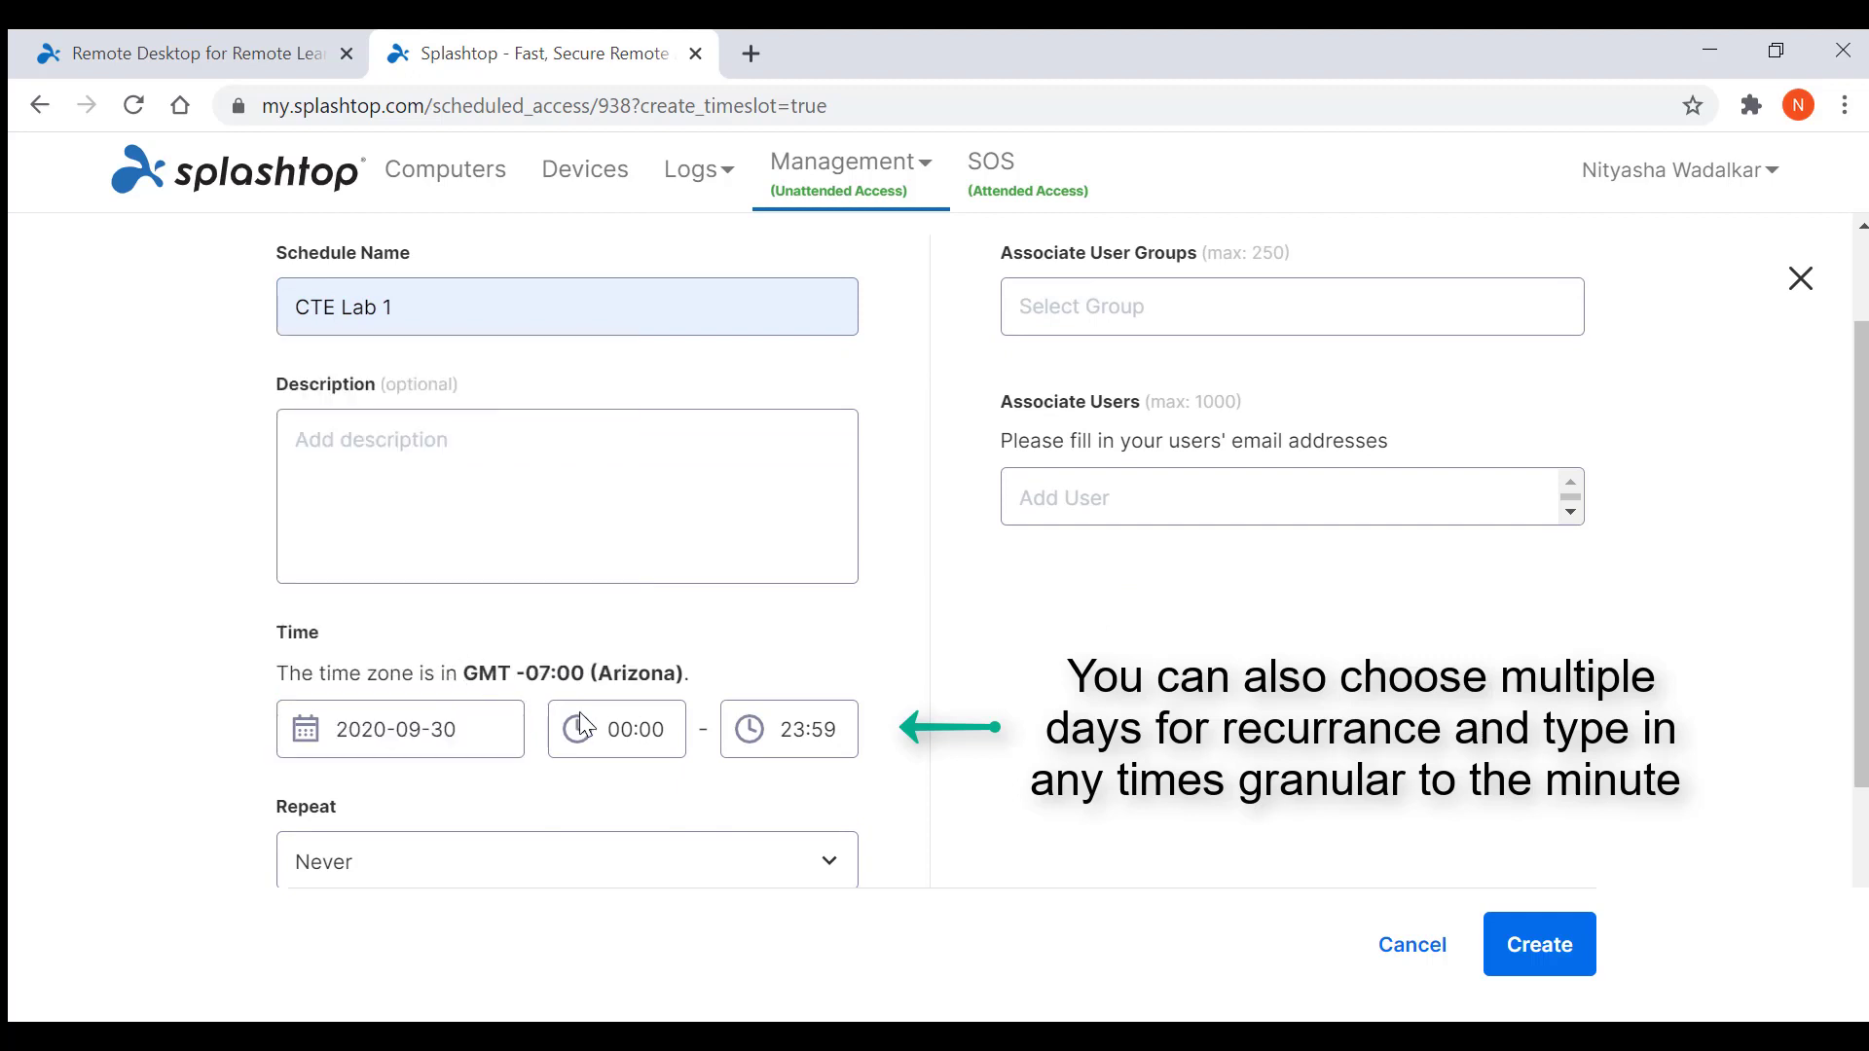
{"action": "left_click", "coordinate": [617, 733]}
{"action": "left_click", "coordinate": [605, 406]}
{"action": "left_click", "coordinate": [803, 721]}
{"action": "scroll", "coordinate": [793, 471], "scroll_direction": "up", "scroll_amount": 8}
{"action": "left_click", "coordinate": [787, 459]}
- Make the schedule repeat weekly on Wednesdays and warn users 2 minutes before it ends
{"action": "scroll", "coordinate": [834, 758], "scroll_direction": "down", "scroll_amount": 3}
{"action": "left_click", "coordinate": [565, 569]}
{"action": "left_click", "coordinate": [546, 710]}
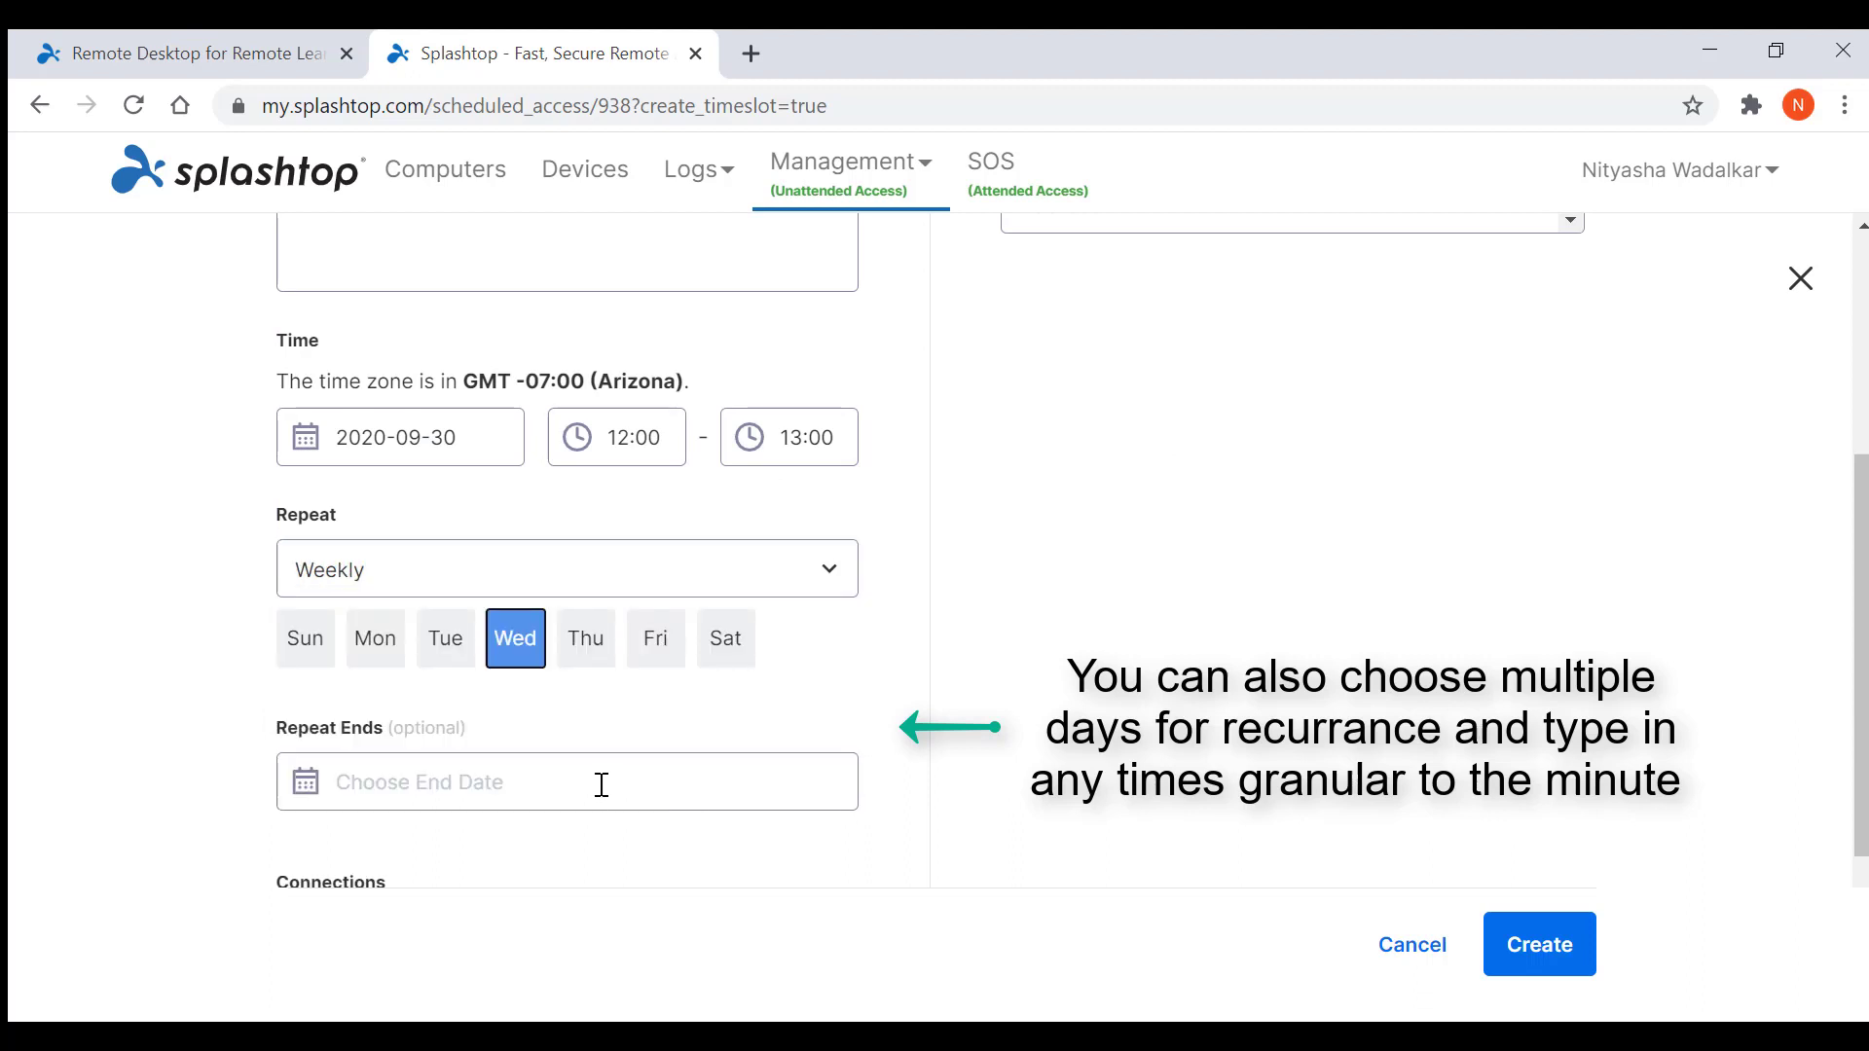
{"action": "scroll", "coordinate": [602, 784], "scroll_direction": "down", "scroll_amount": 3}
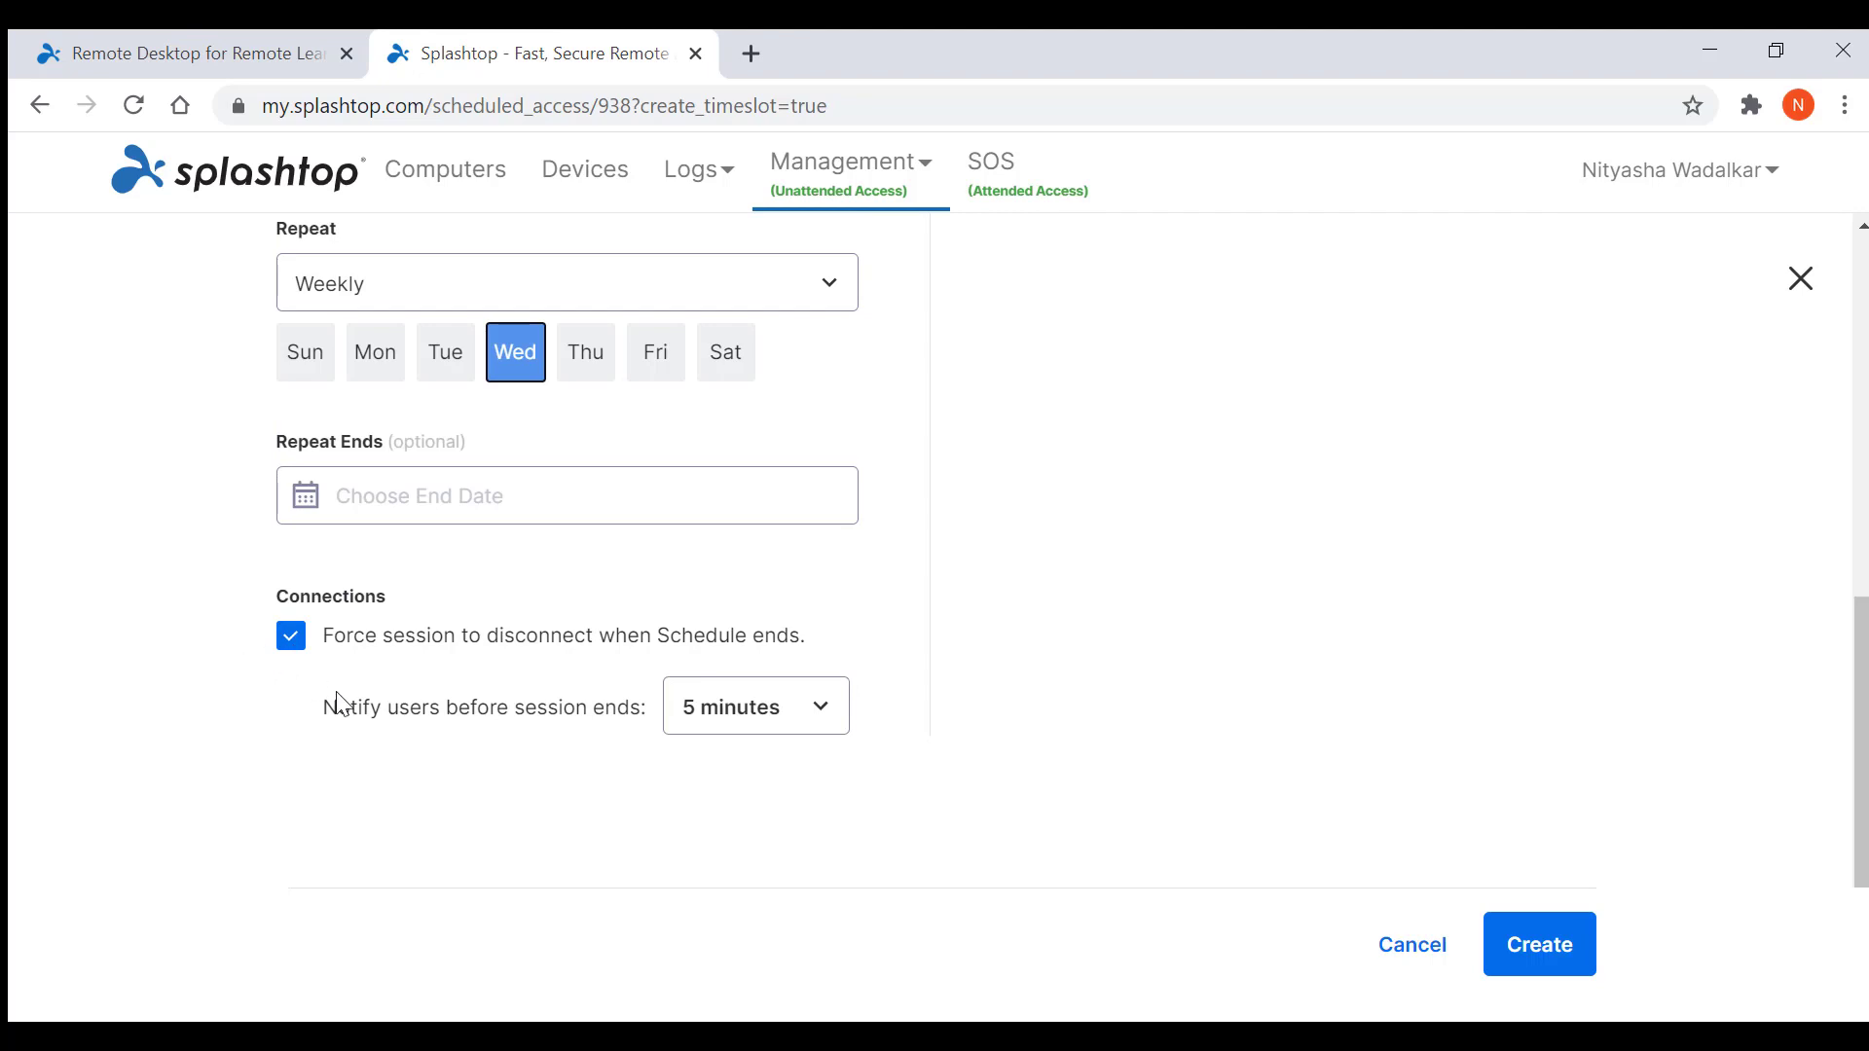
{"action": "left_click", "coordinate": [823, 721]}
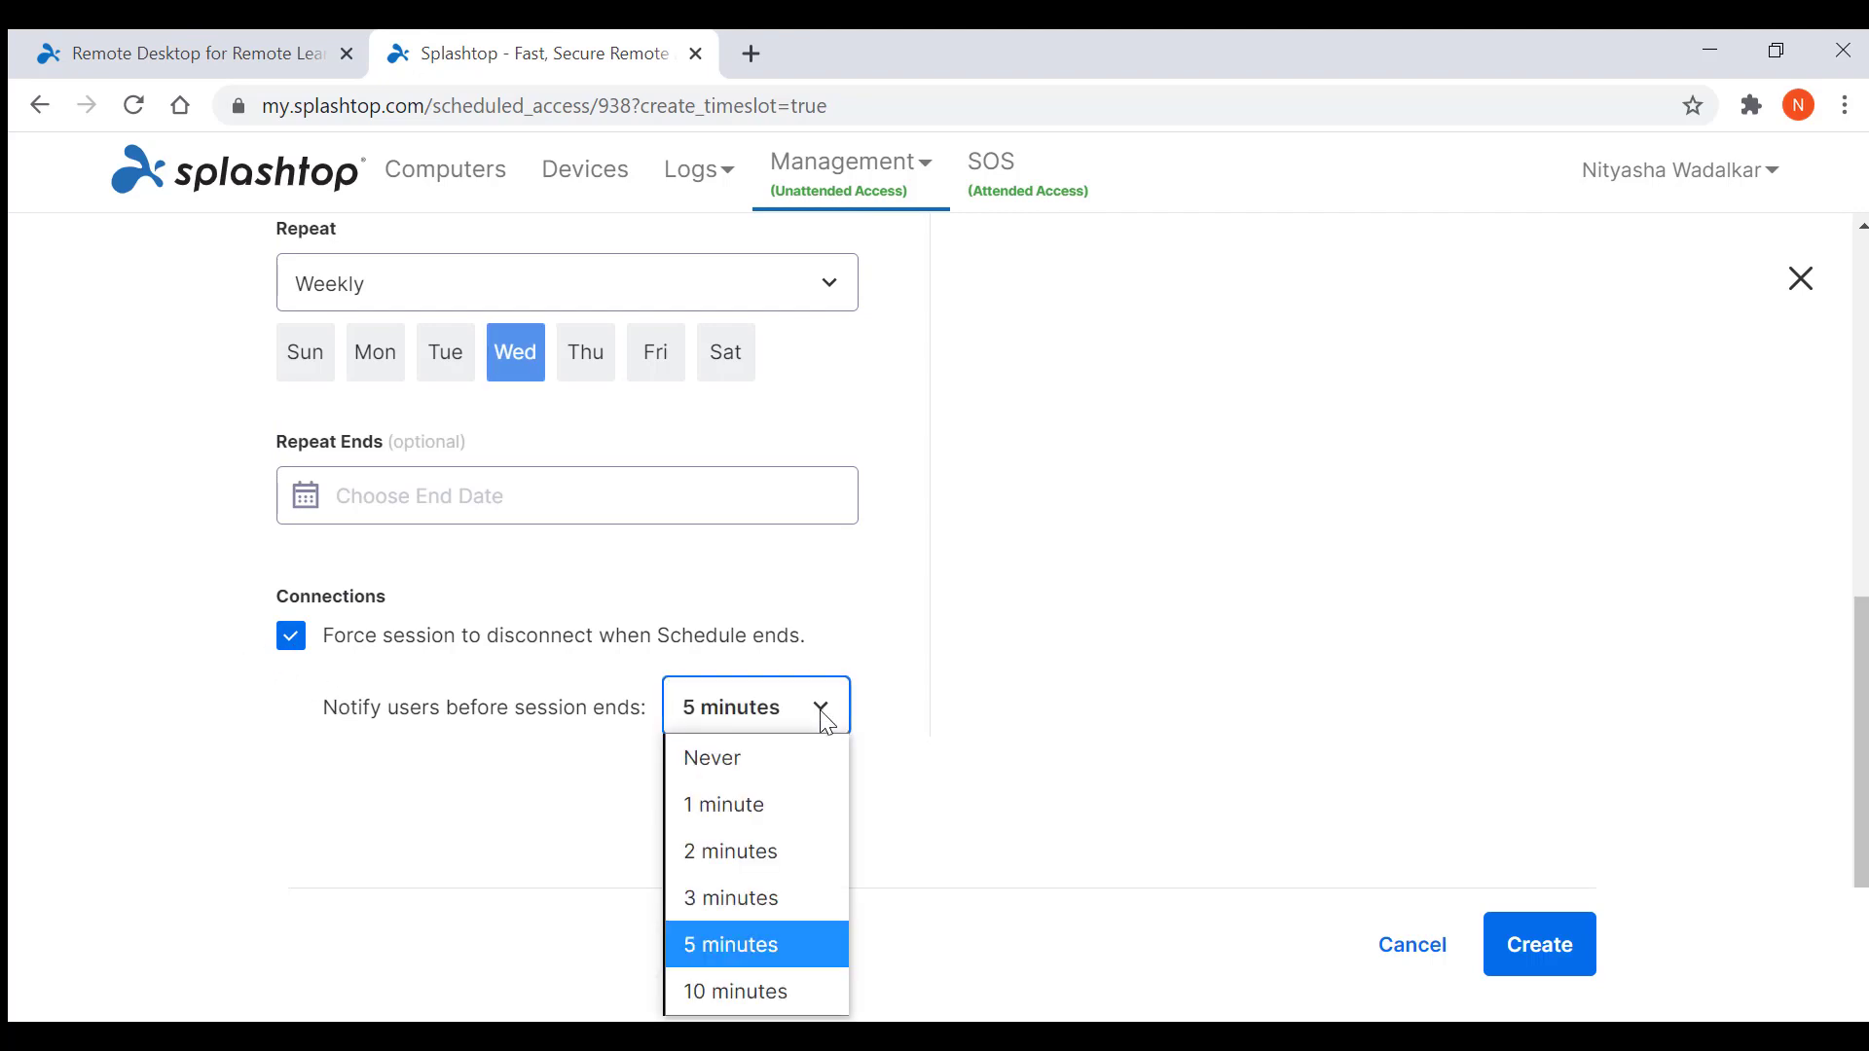
{"action": "left_click", "coordinate": [833, 860]}
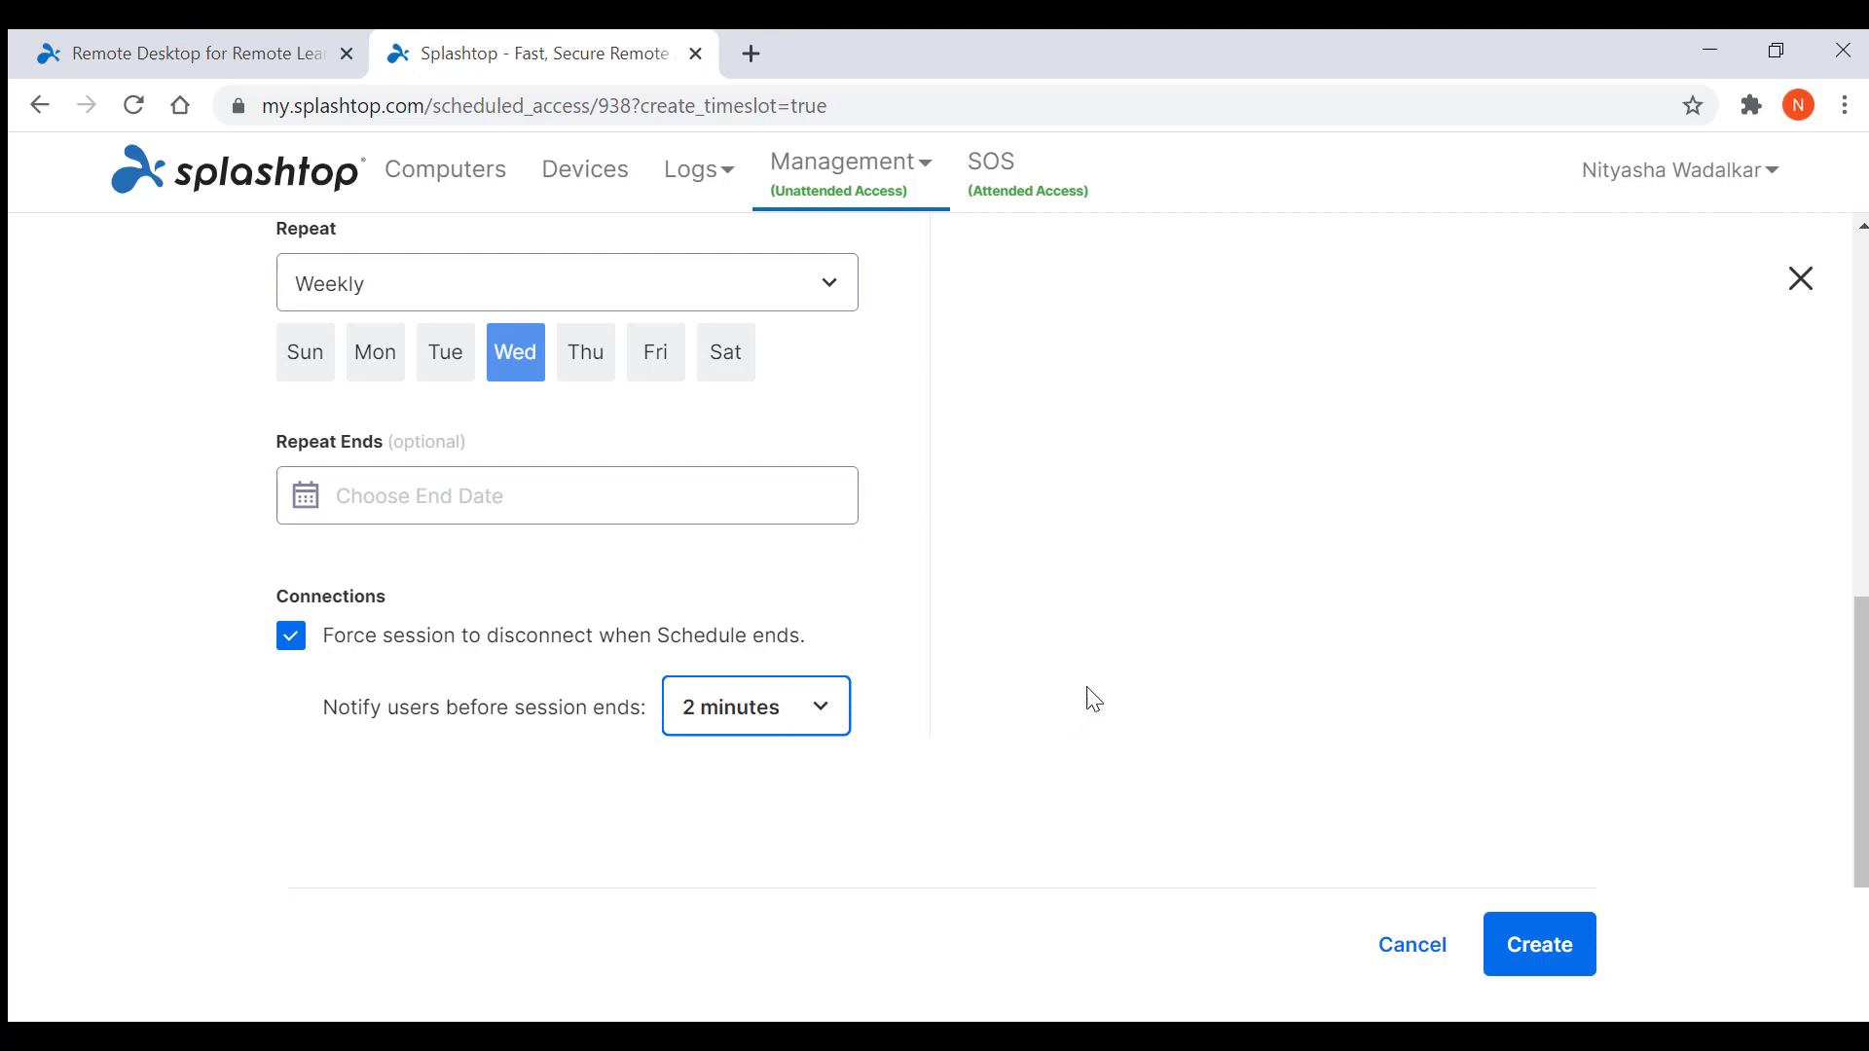
{"action": "scroll", "coordinate": [1860, 681], "scroll_direction": "up", "scroll_amount": 9}
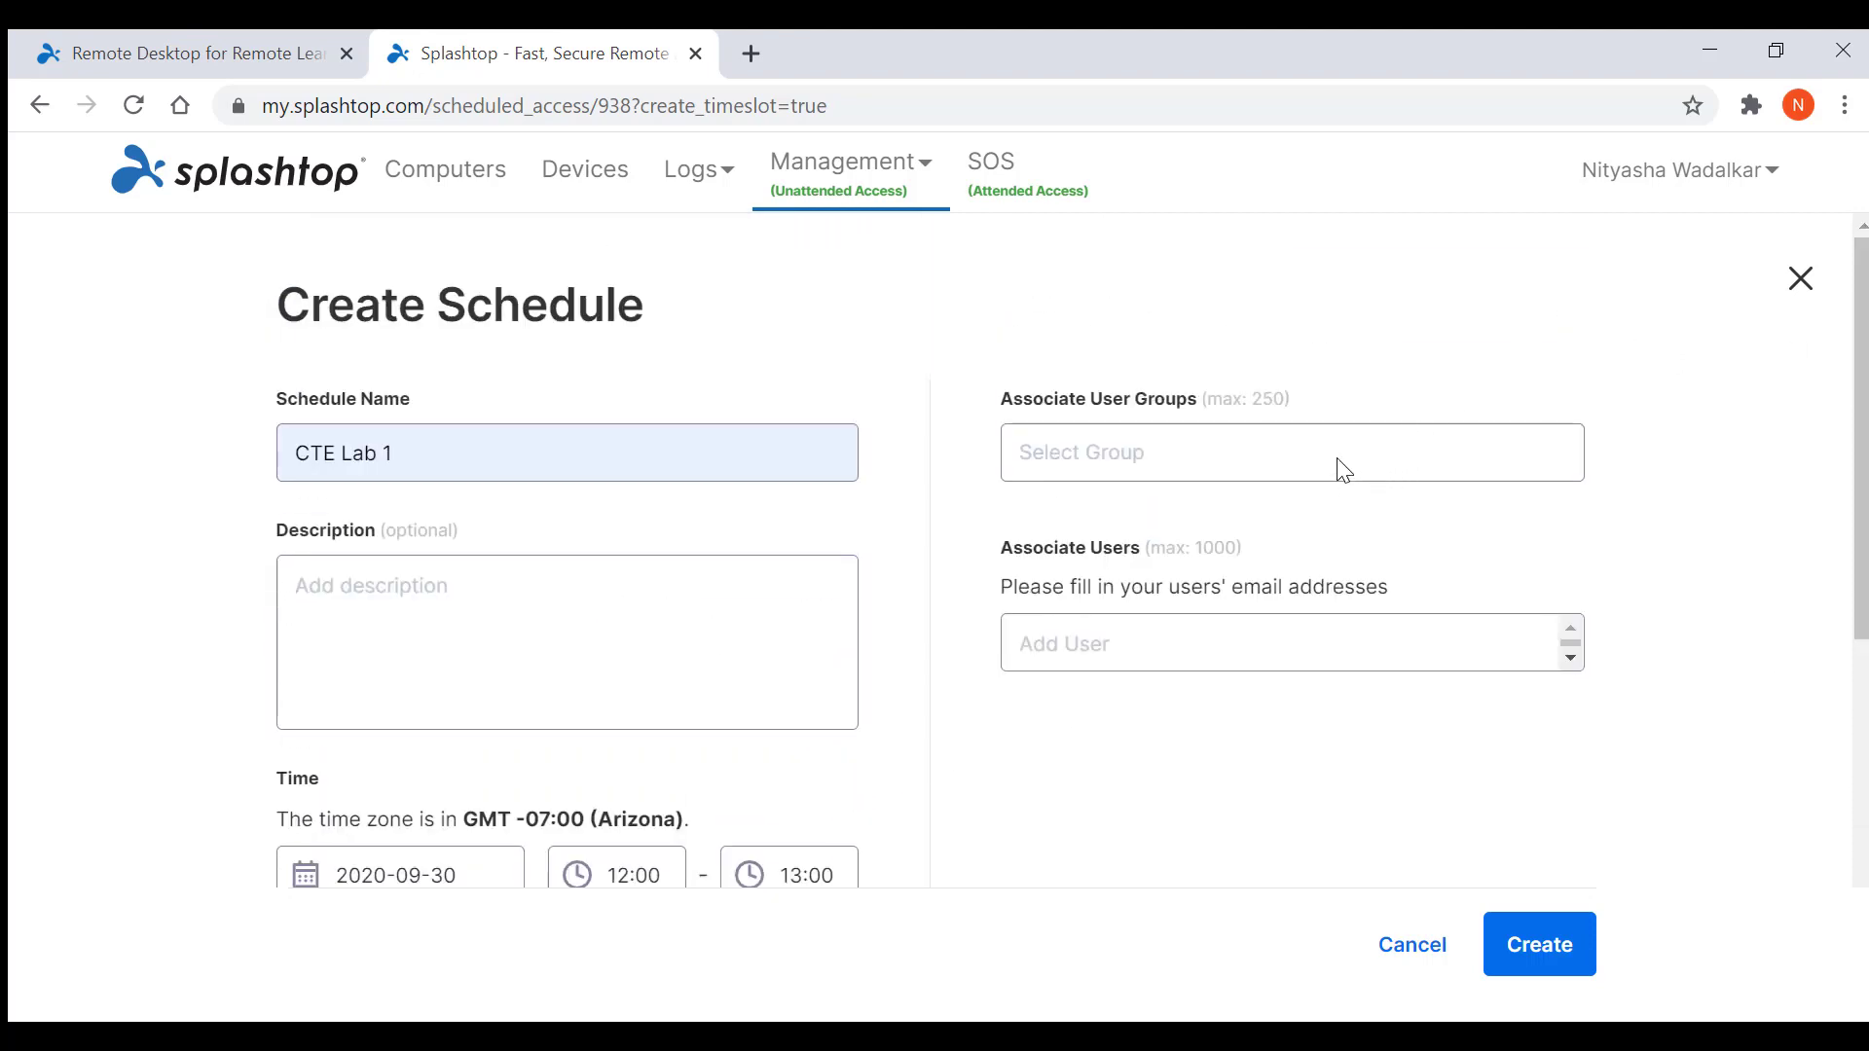
- Attach the CTE Lab 1 user group to the schedule and create it
{"action": "left_click", "coordinate": [1342, 462]}
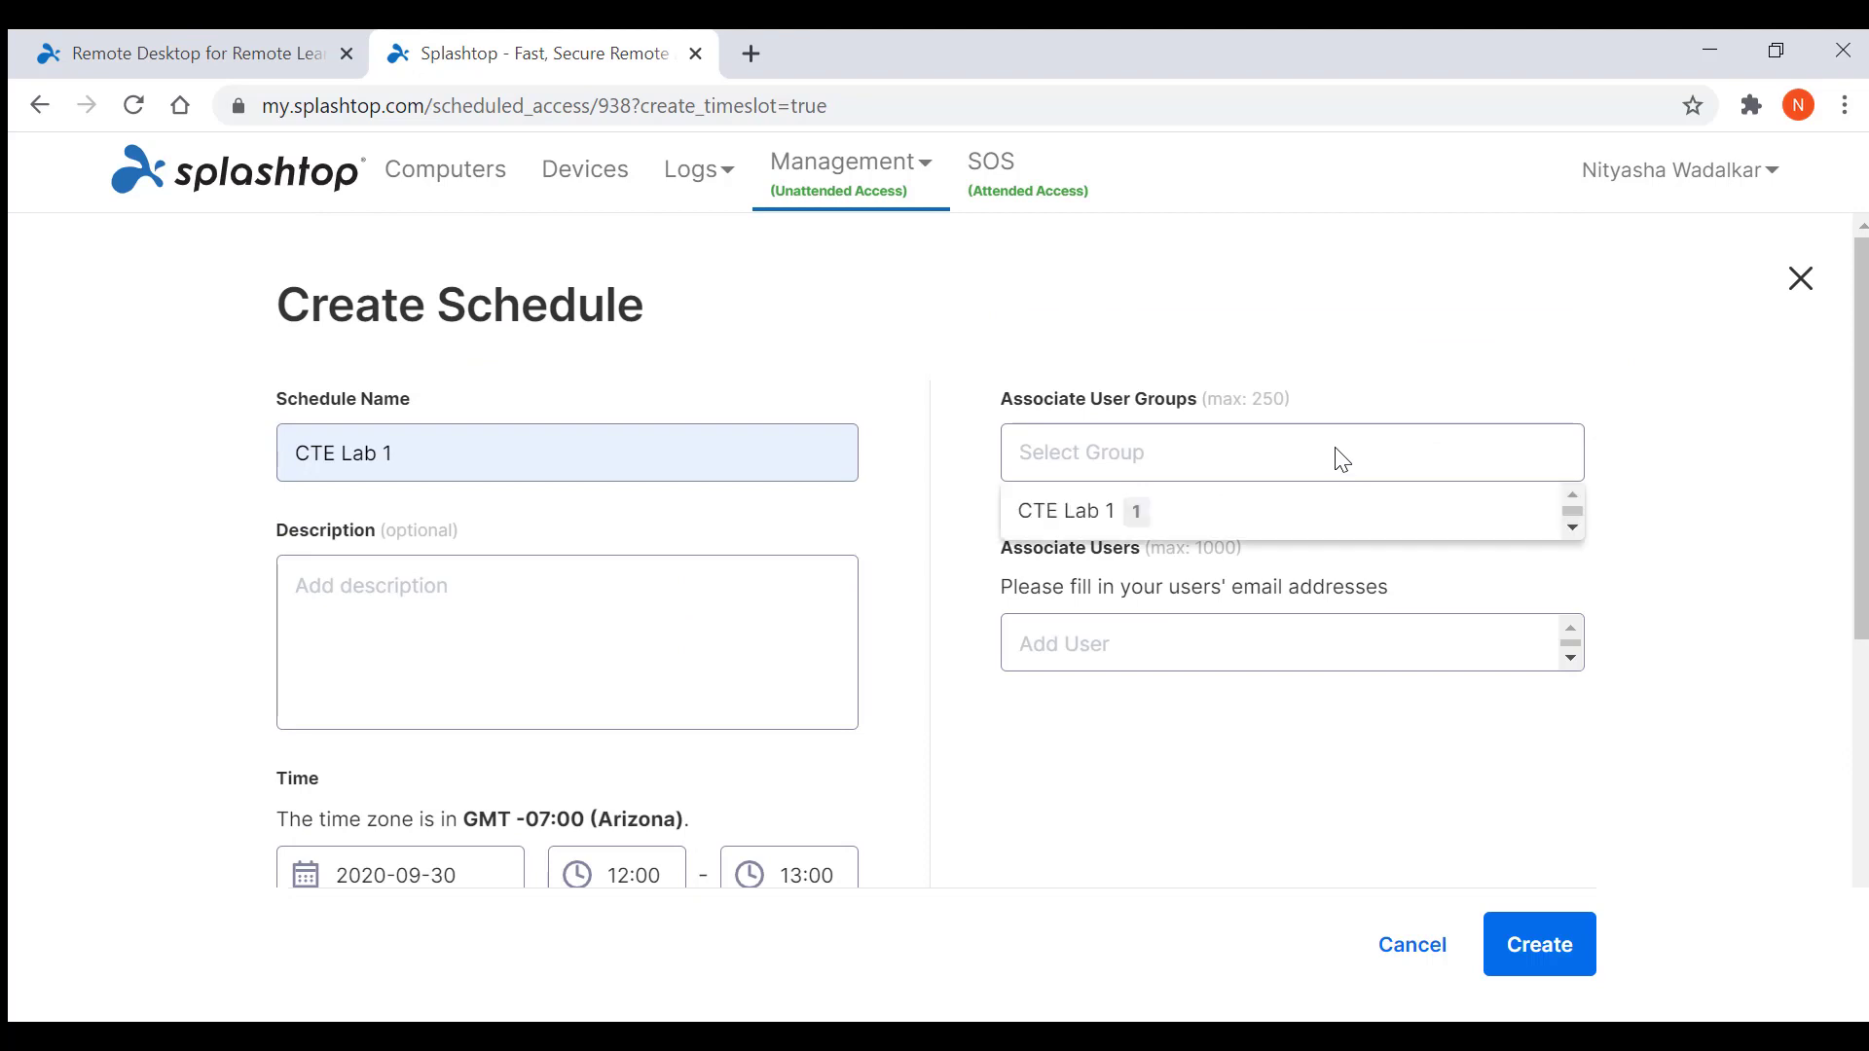
{"action": "left_click", "coordinate": [1122, 533]}
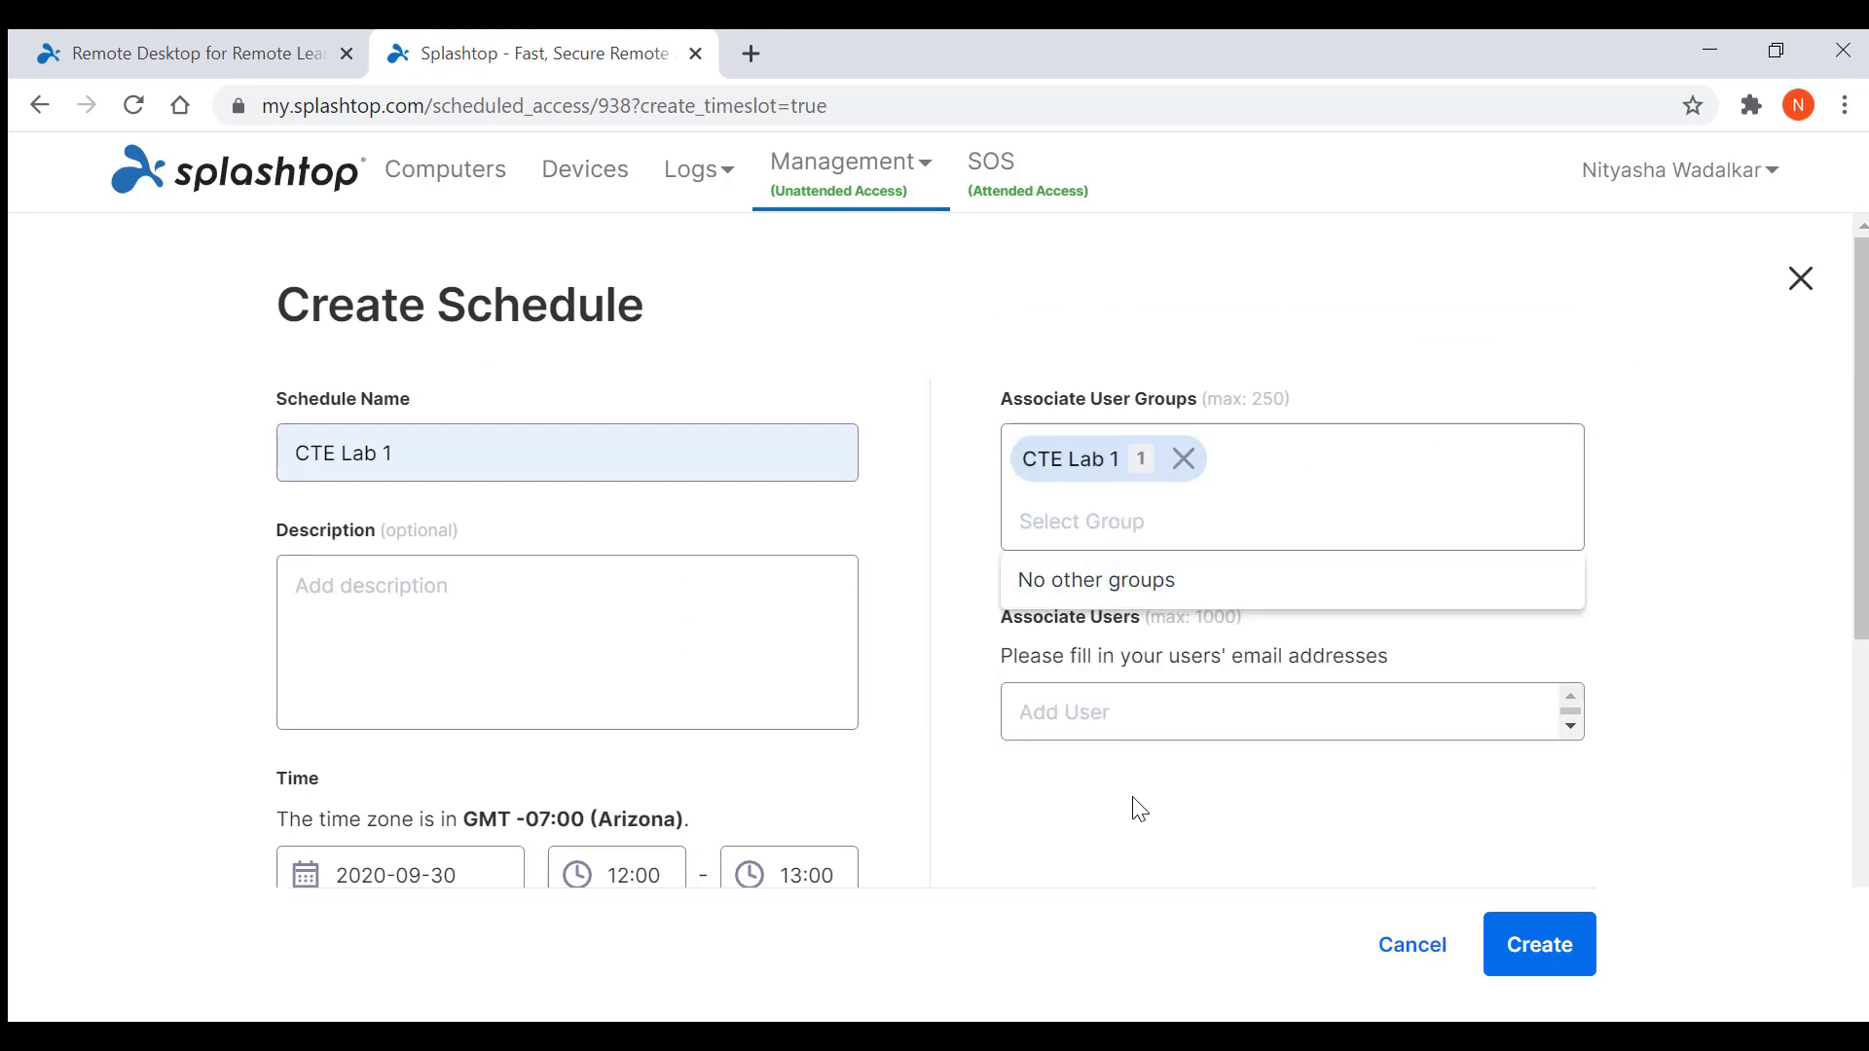
{"action": "left_click", "coordinate": [1135, 718]}
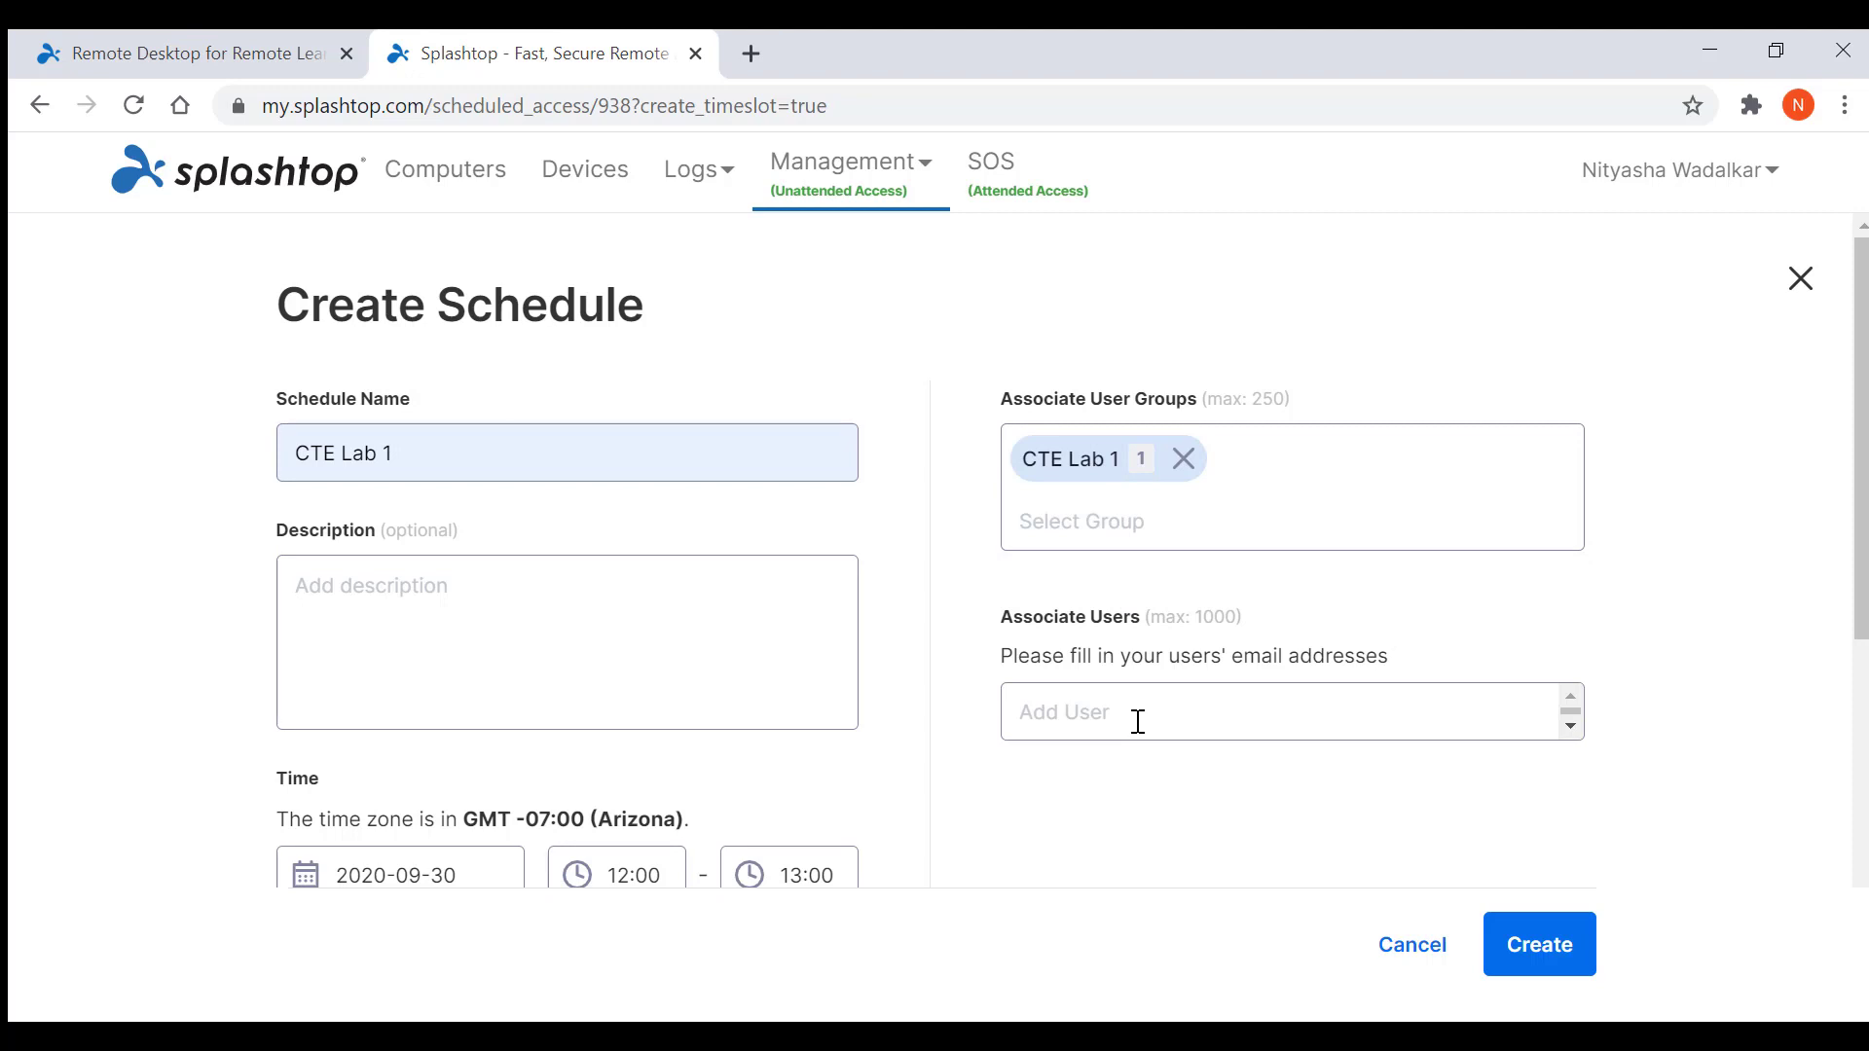
{"action": "scroll", "coordinate": [1138, 722], "scroll_direction": "down", "scroll_amount": 5}
{"action": "left_click", "coordinate": [1519, 940]}
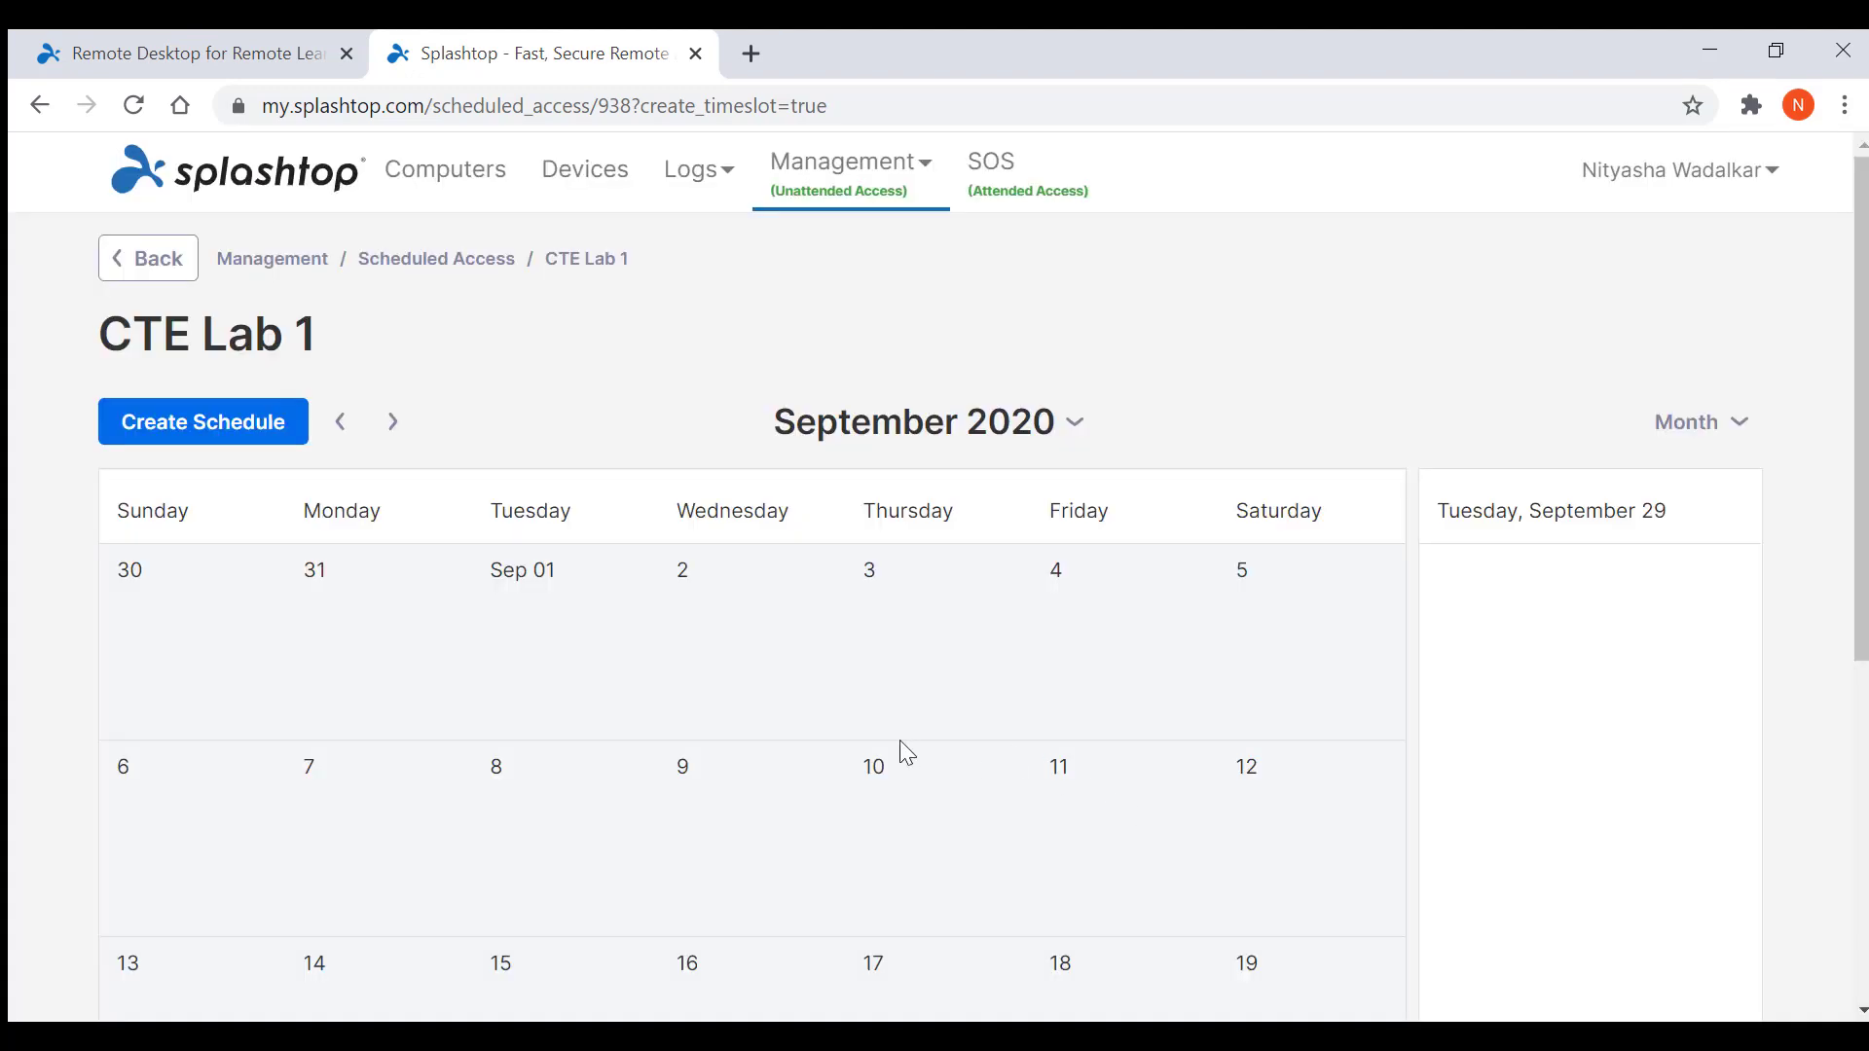
- Scroll the CTE Lab 1 calendar to find the 12:00–13:00 session on September 30
{"action": "scroll", "coordinate": [885, 733], "scroll_direction": "down", "scroll_amount": 2}
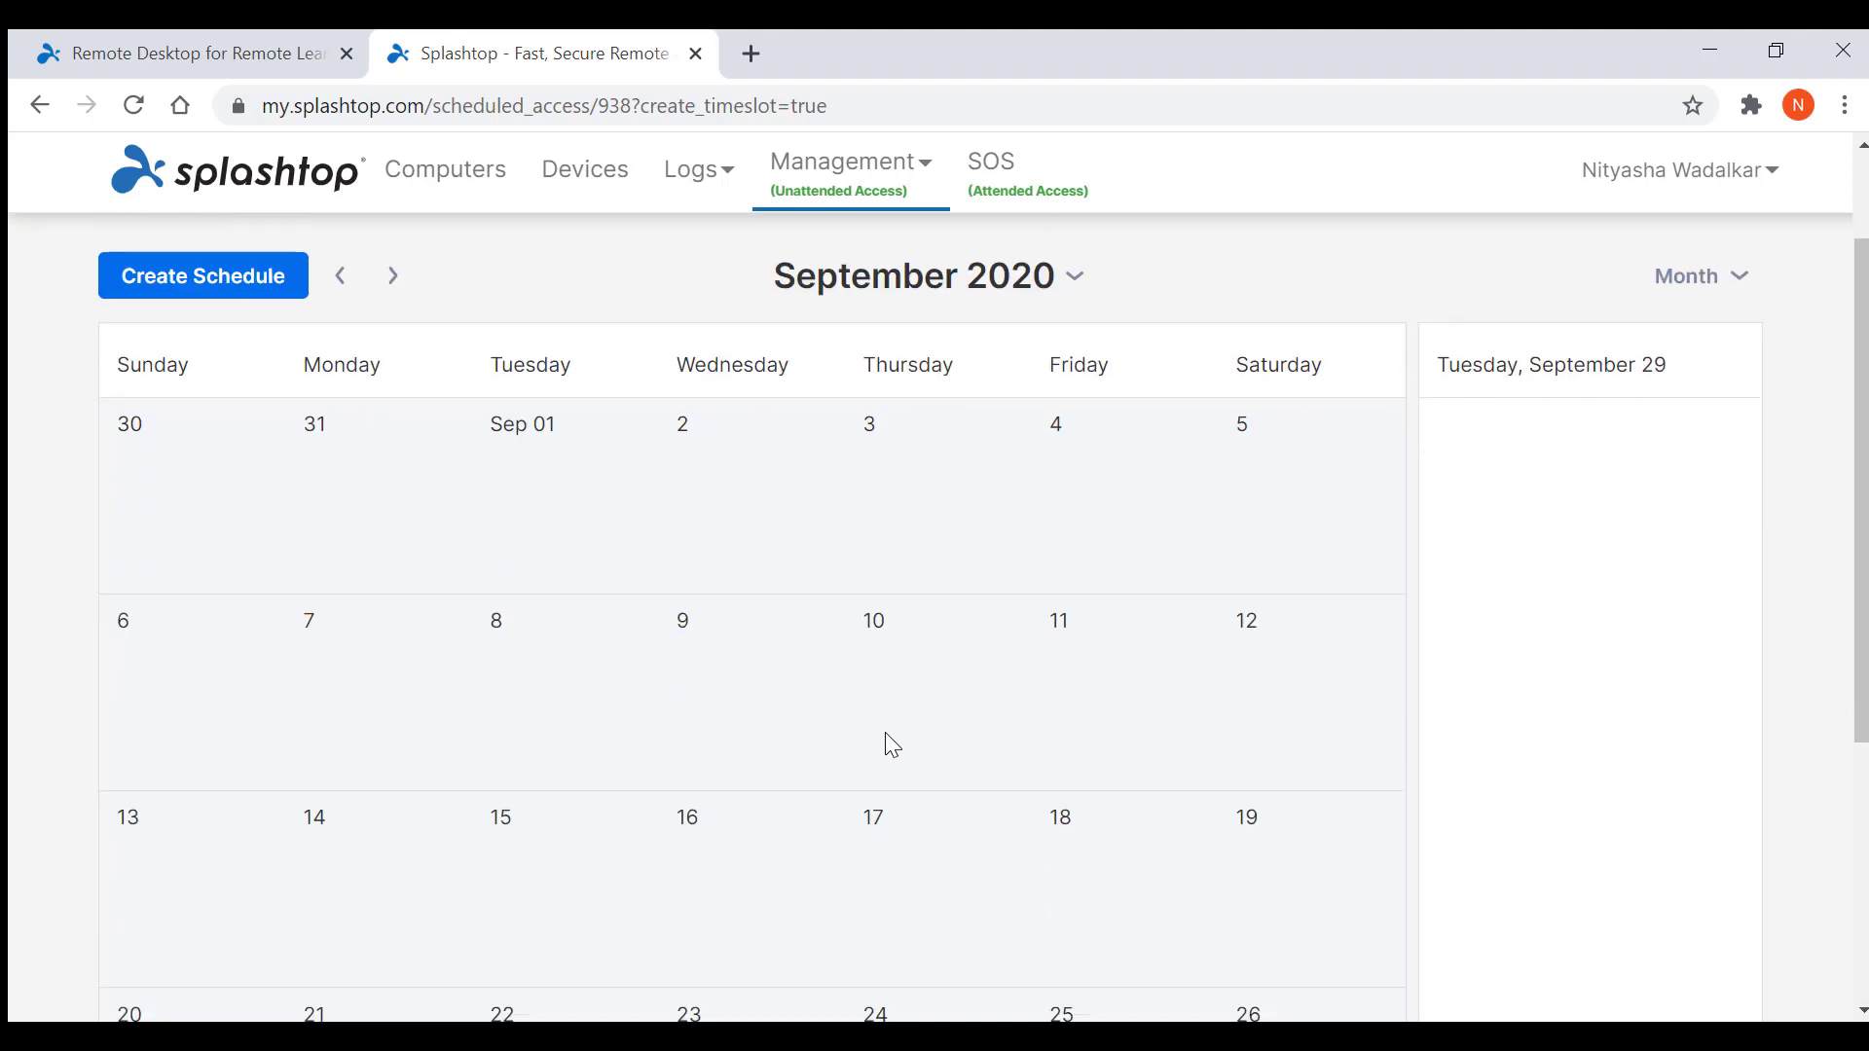
{"action": "scroll", "coordinate": [885, 743], "scroll_direction": "down", "scroll_amount": 5}
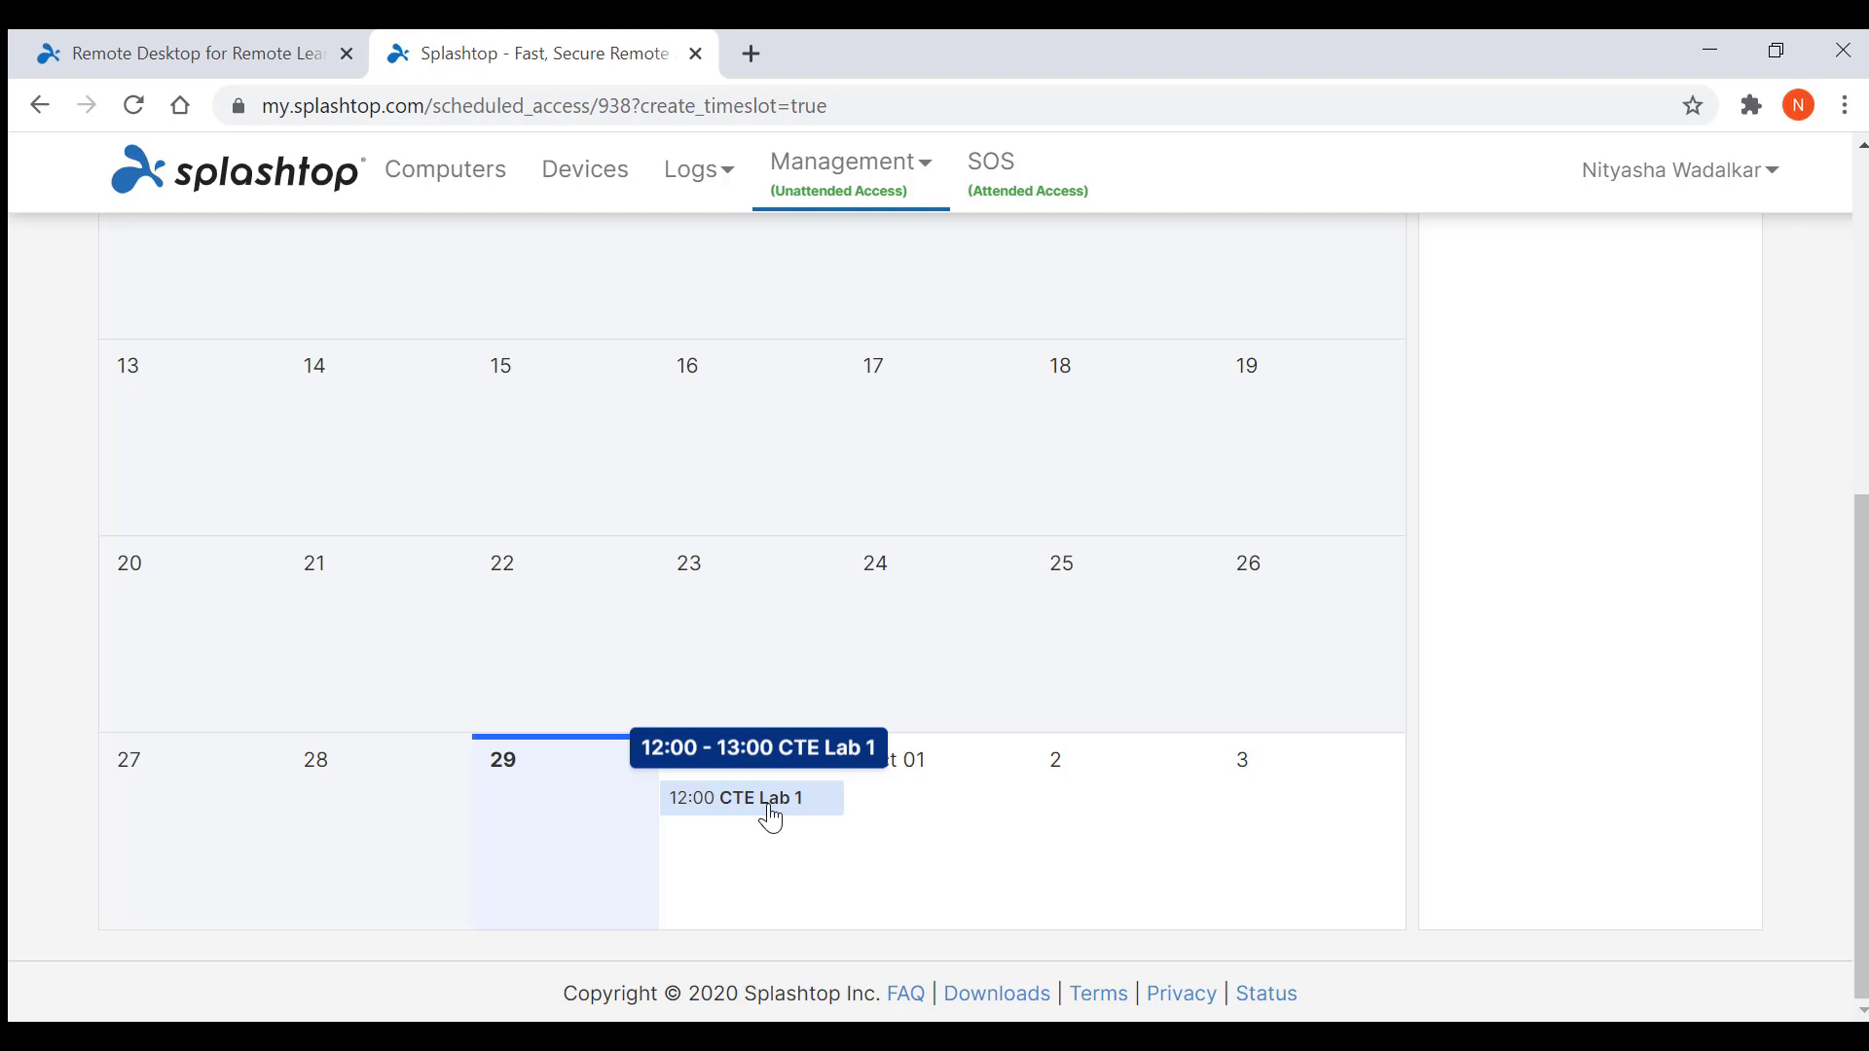
- Open Management > Settings and highlight the Unattended Access permissions for joining sessions, concurrent sessions and reboots
{"action": "left_click", "coordinate": [873, 173]}
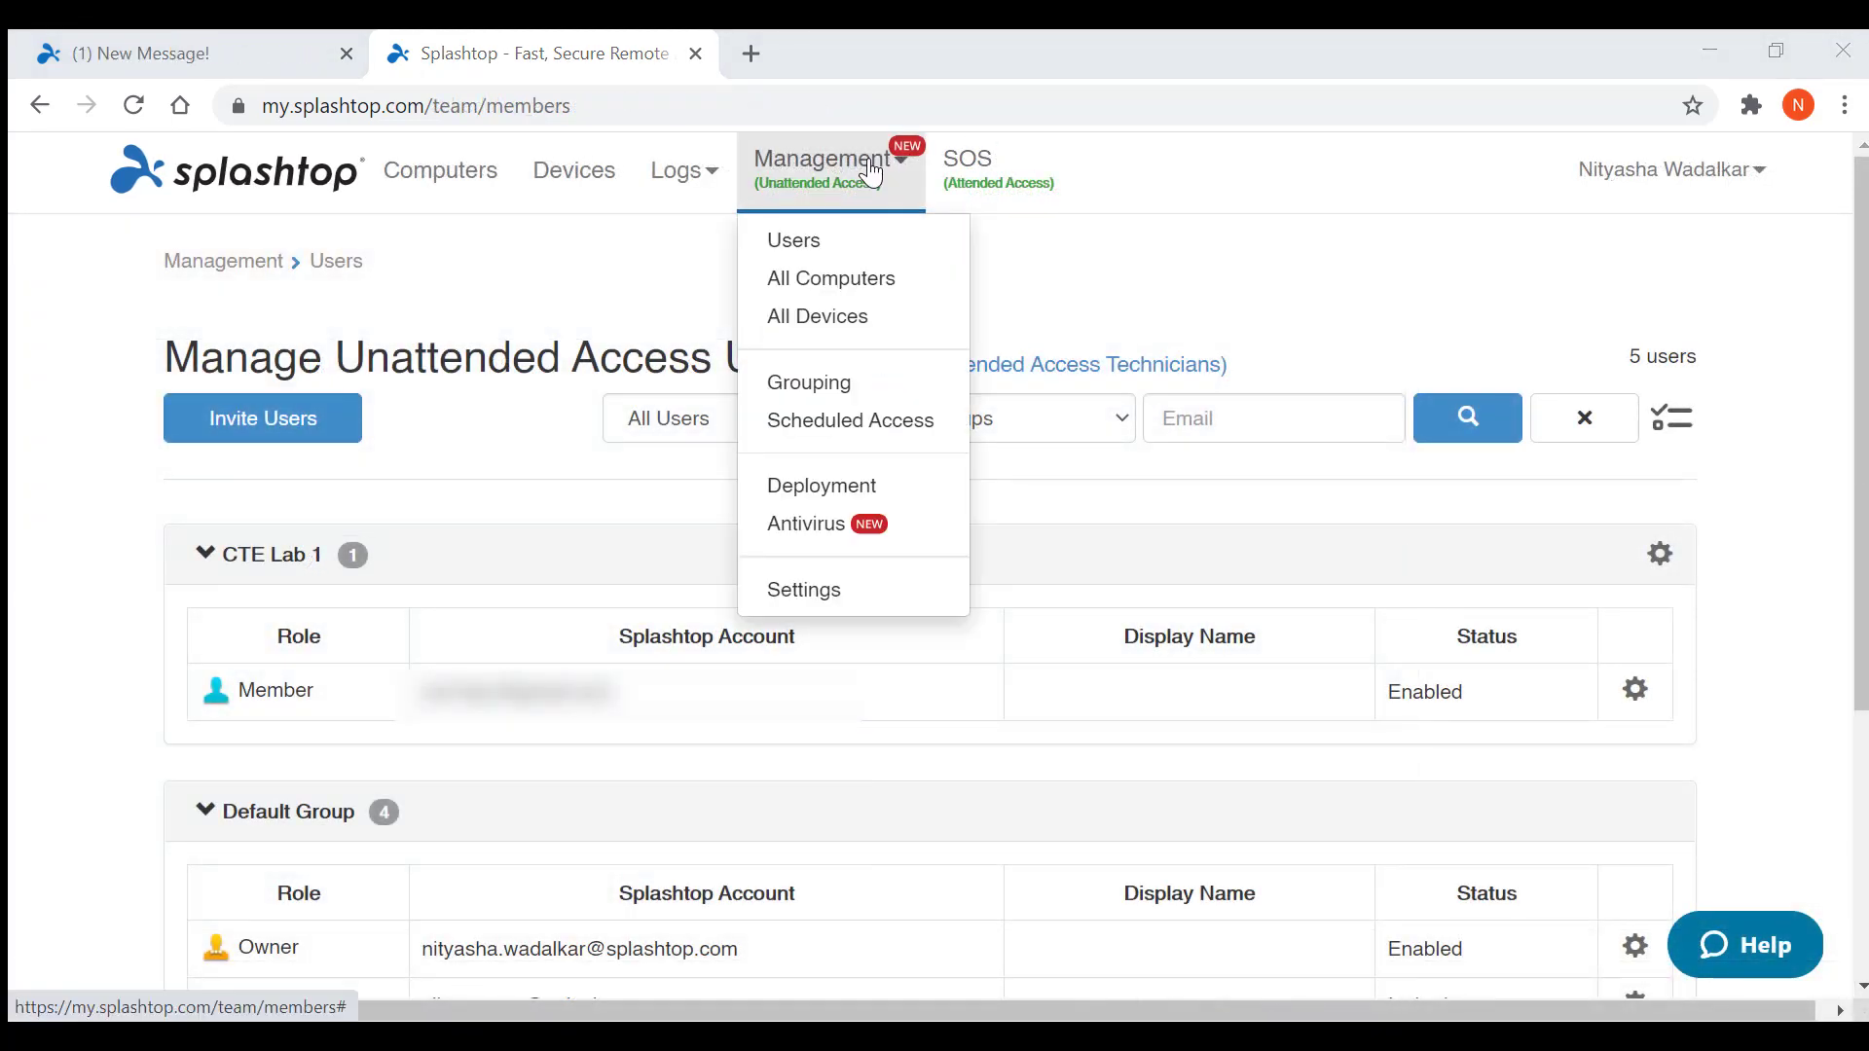
{"action": "left_click", "coordinate": [791, 590]}
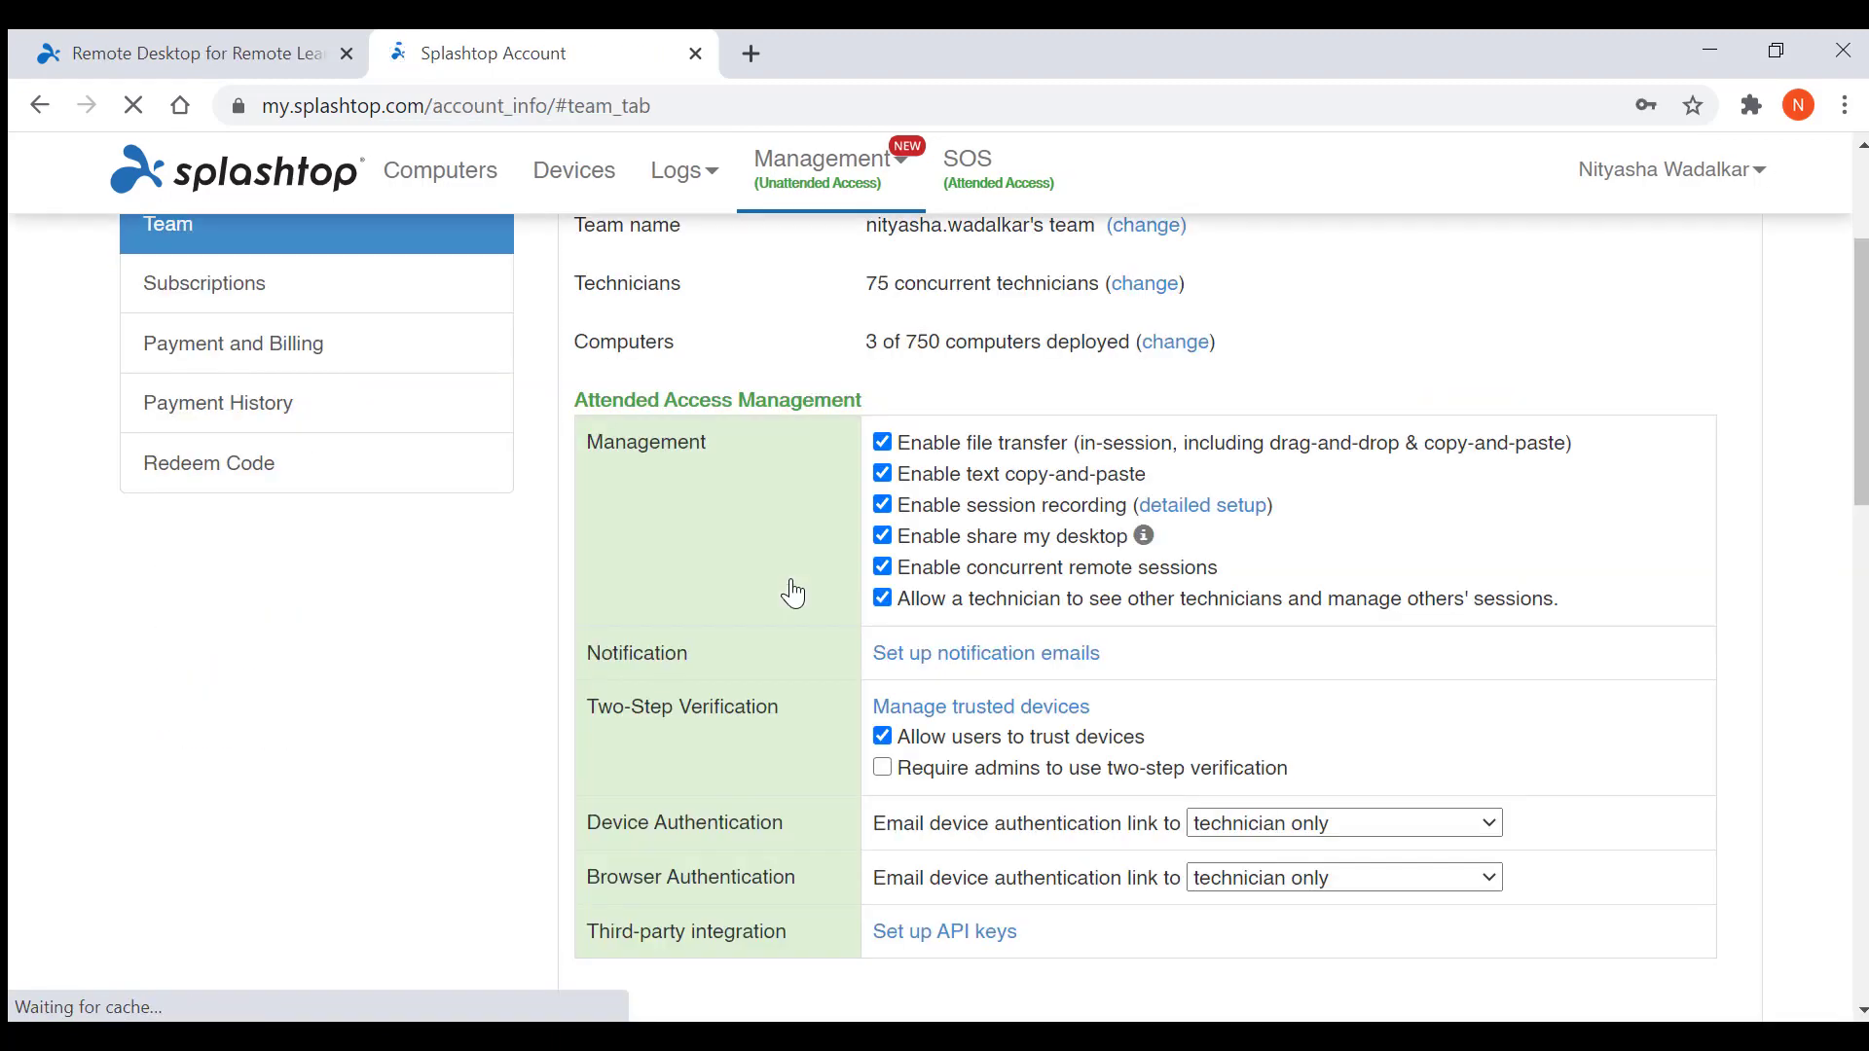
{"action": "scroll", "coordinate": [1142, 737], "scroll_direction": "down", "scroll_amount": 7}
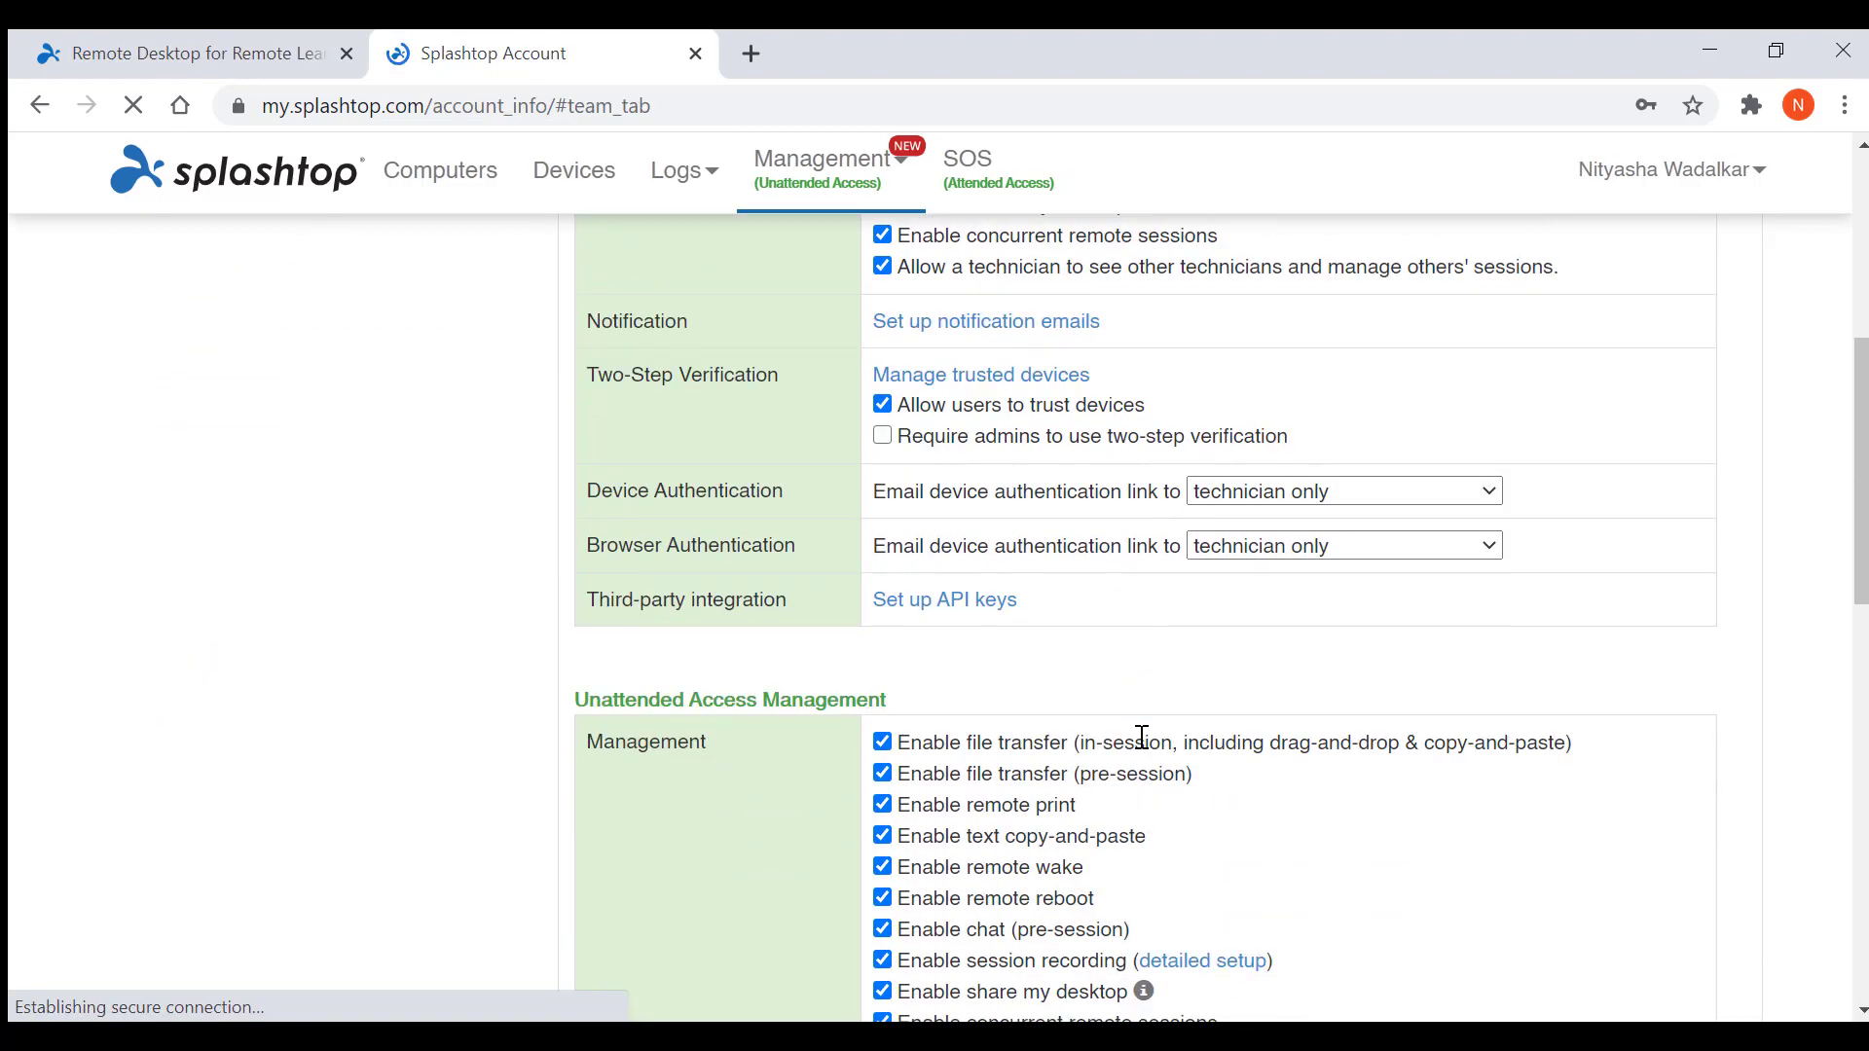
{"action": "scroll", "coordinate": [1142, 737], "scroll_direction": "down", "scroll_amount": 3}
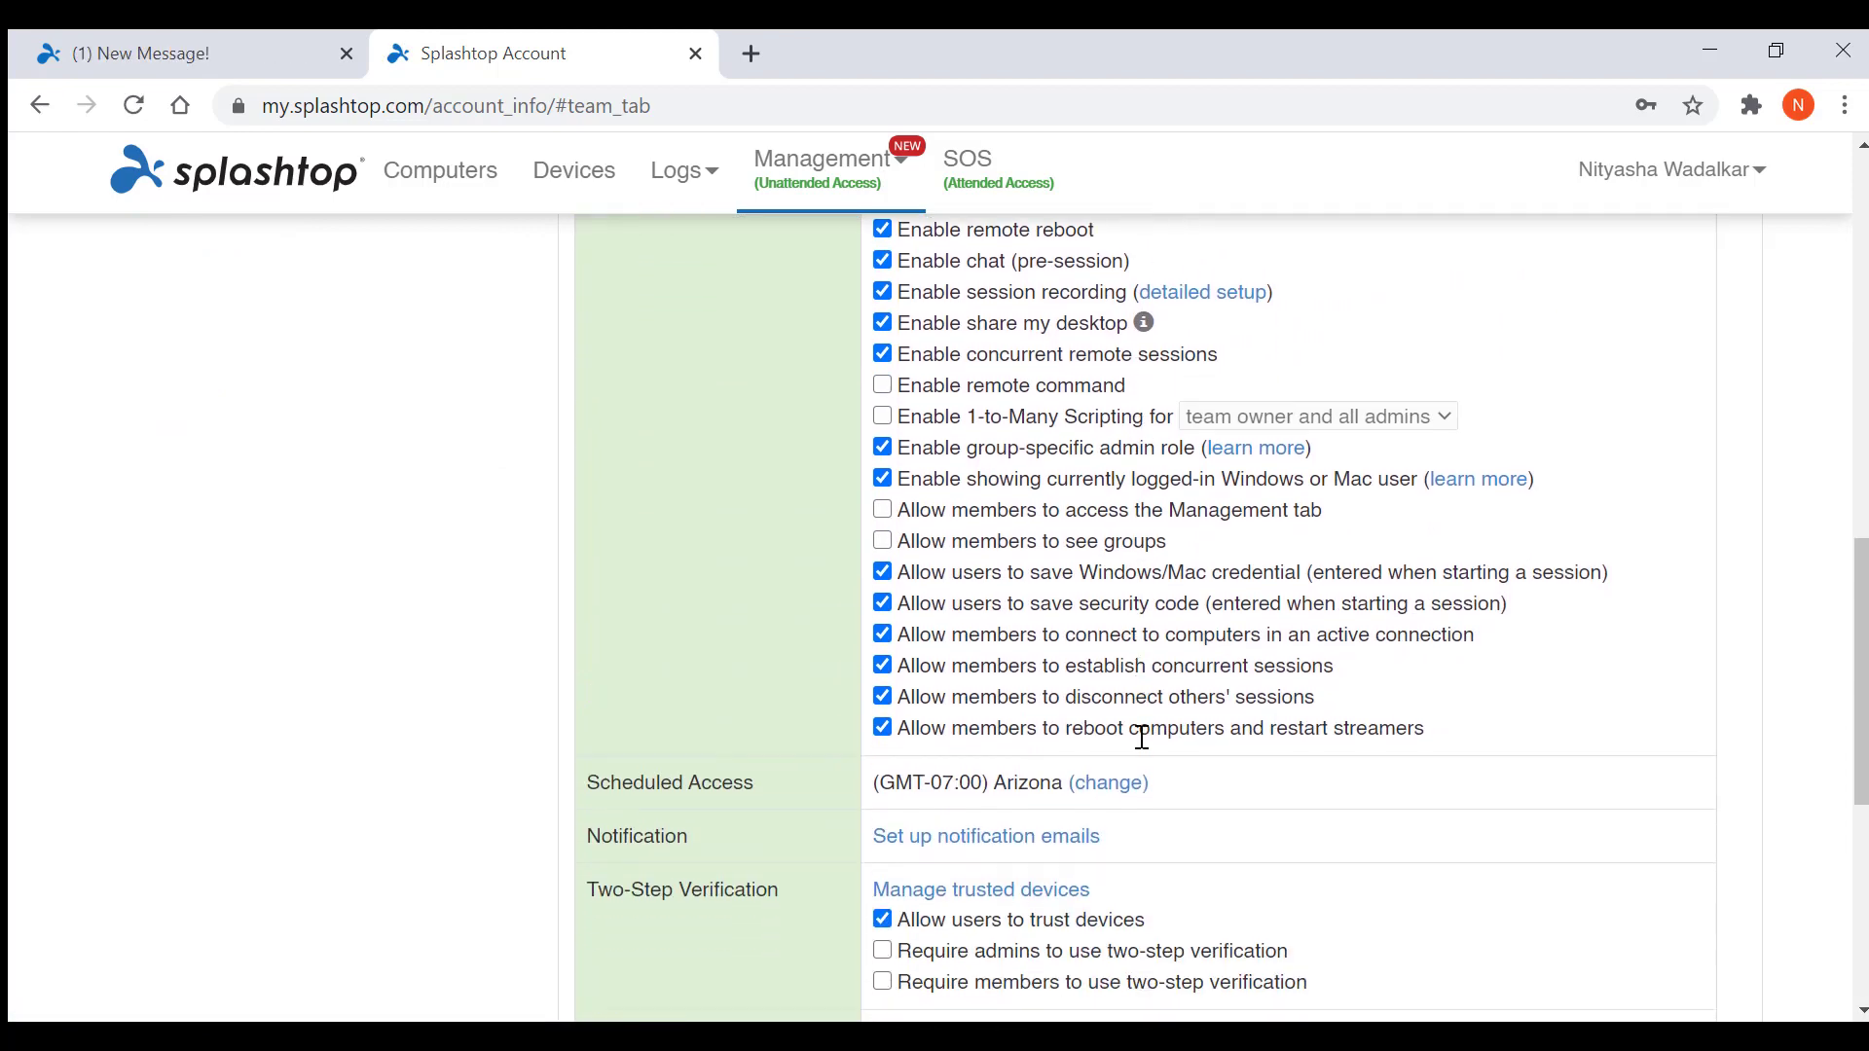
{"action": "left_click_drag", "start_coordinate": [1452, 732], "coordinate": [905, 628]}
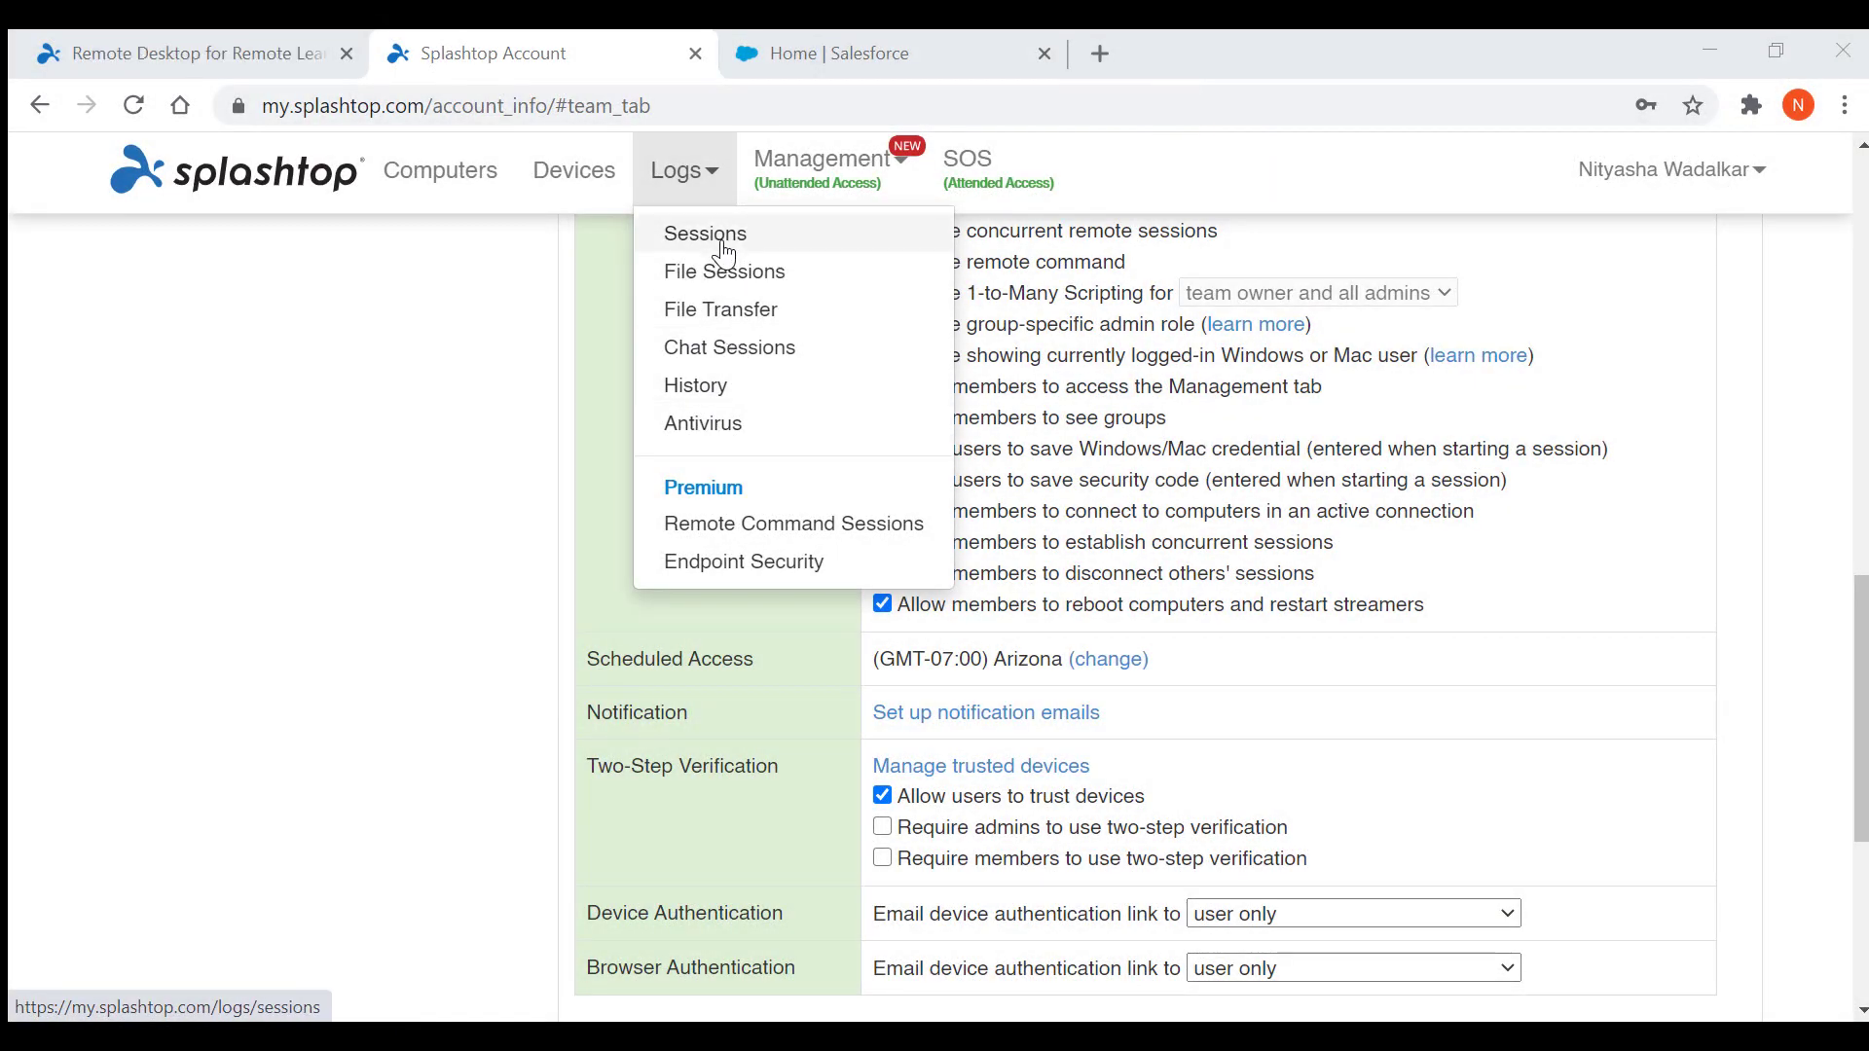
- View the Sessions log and check the first session's 476.6 KB file transfer details
{"action": "left_click", "coordinate": [706, 234]}
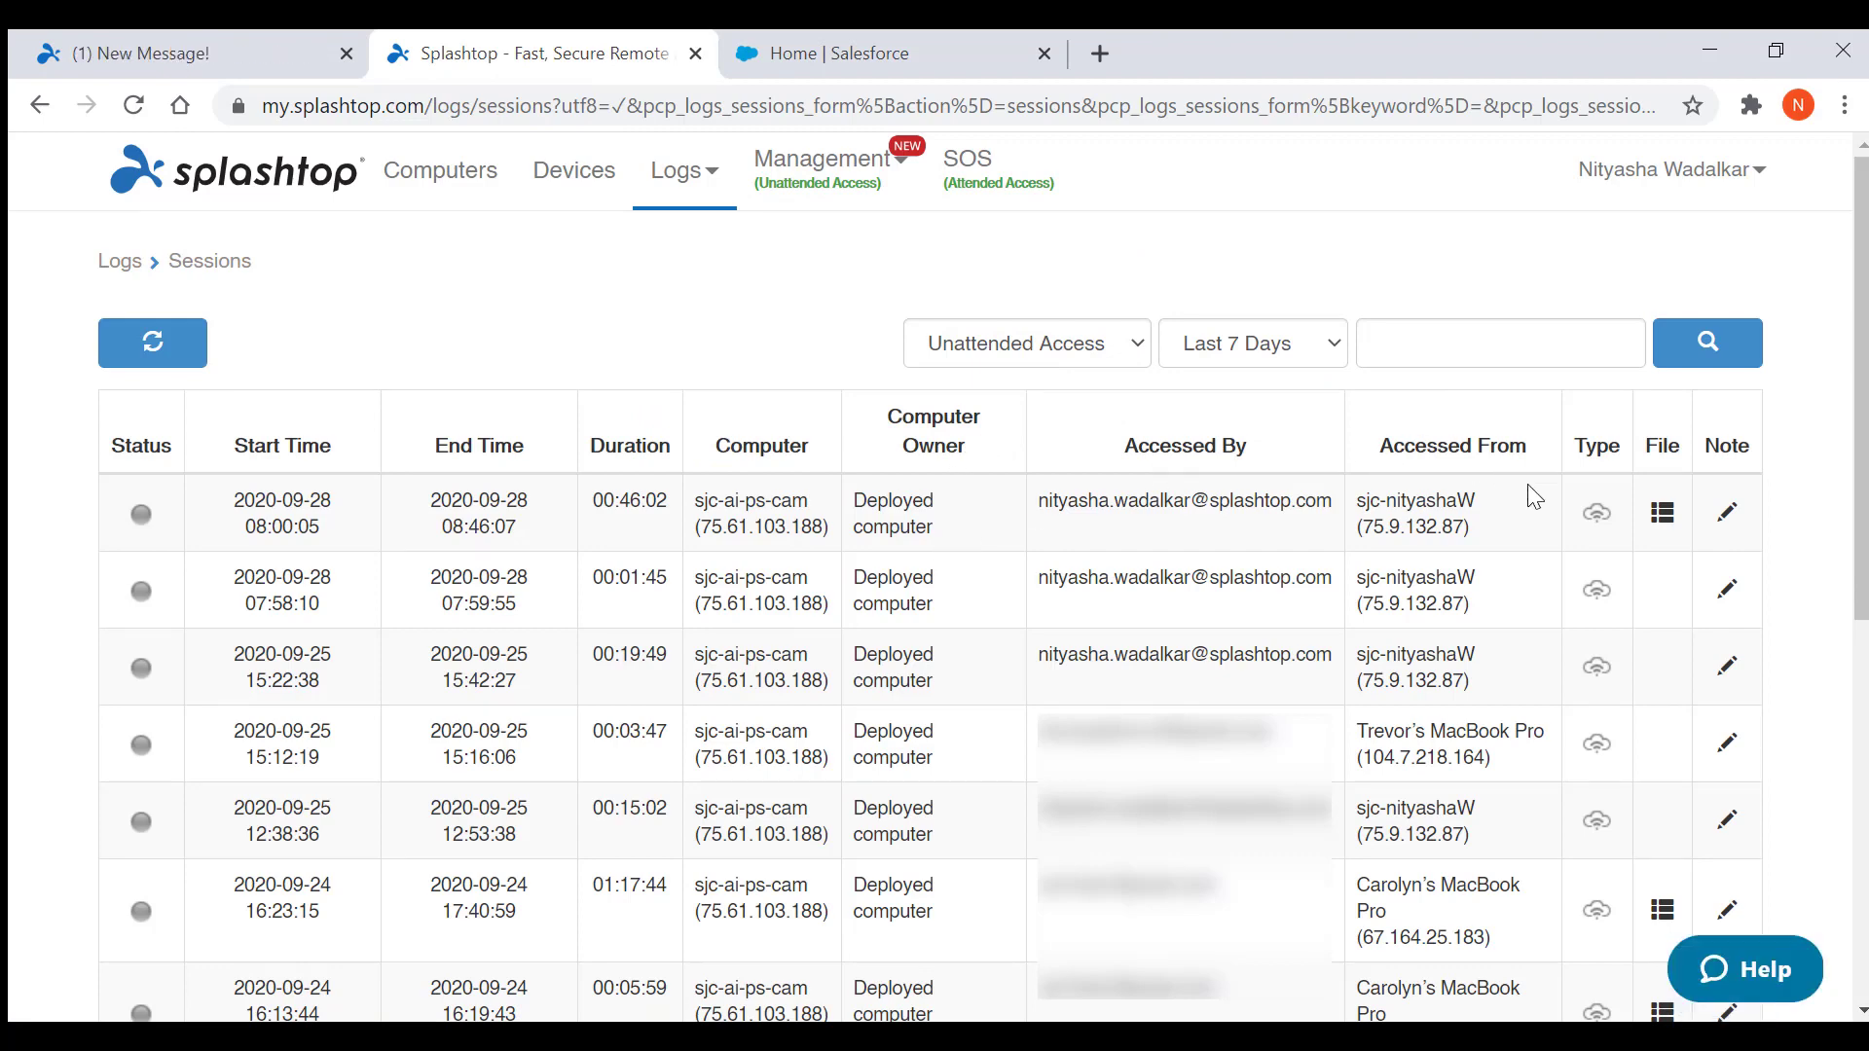
{"action": "left_click", "coordinate": [1665, 524]}
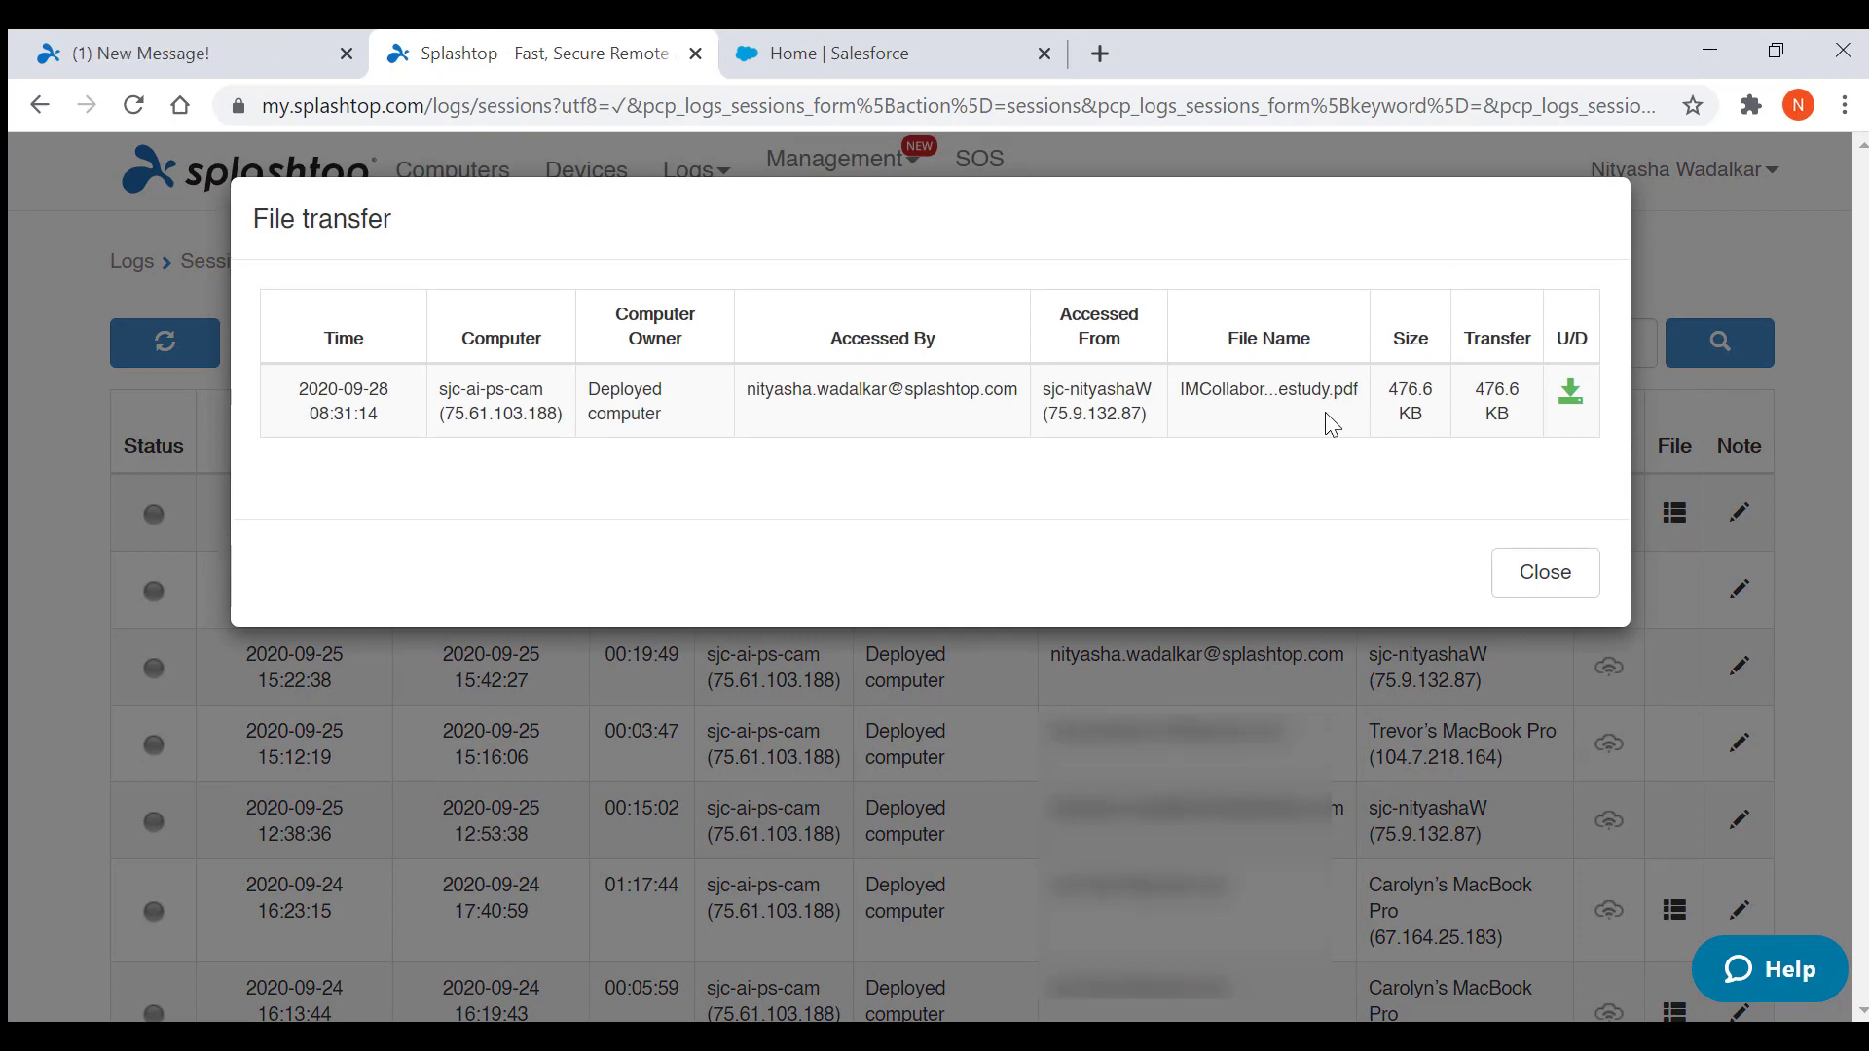
{"action": "left_click", "coordinate": [1545, 574]}
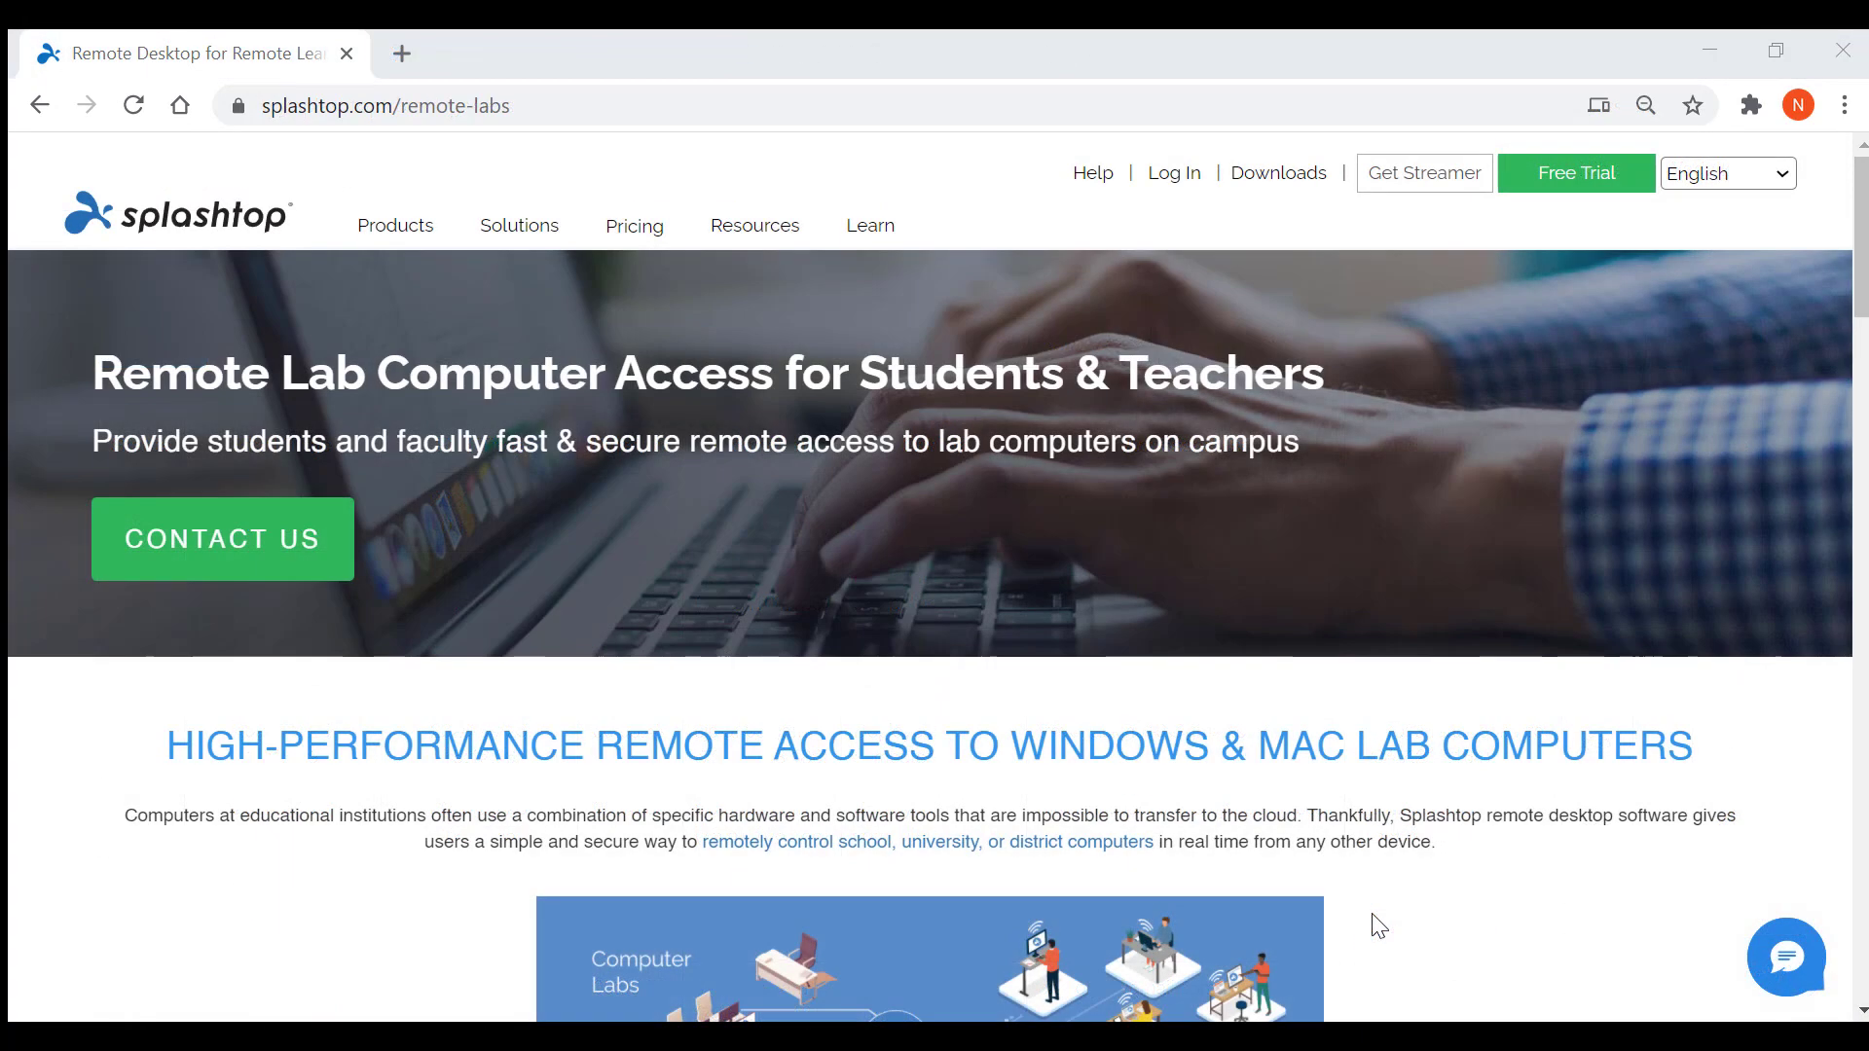
- Scroll the remote-labs page to its Resources links and select the page's URL
{"action": "scroll", "coordinate": [1381, 926], "scroll_direction": "down", "scroll_amount": 6}
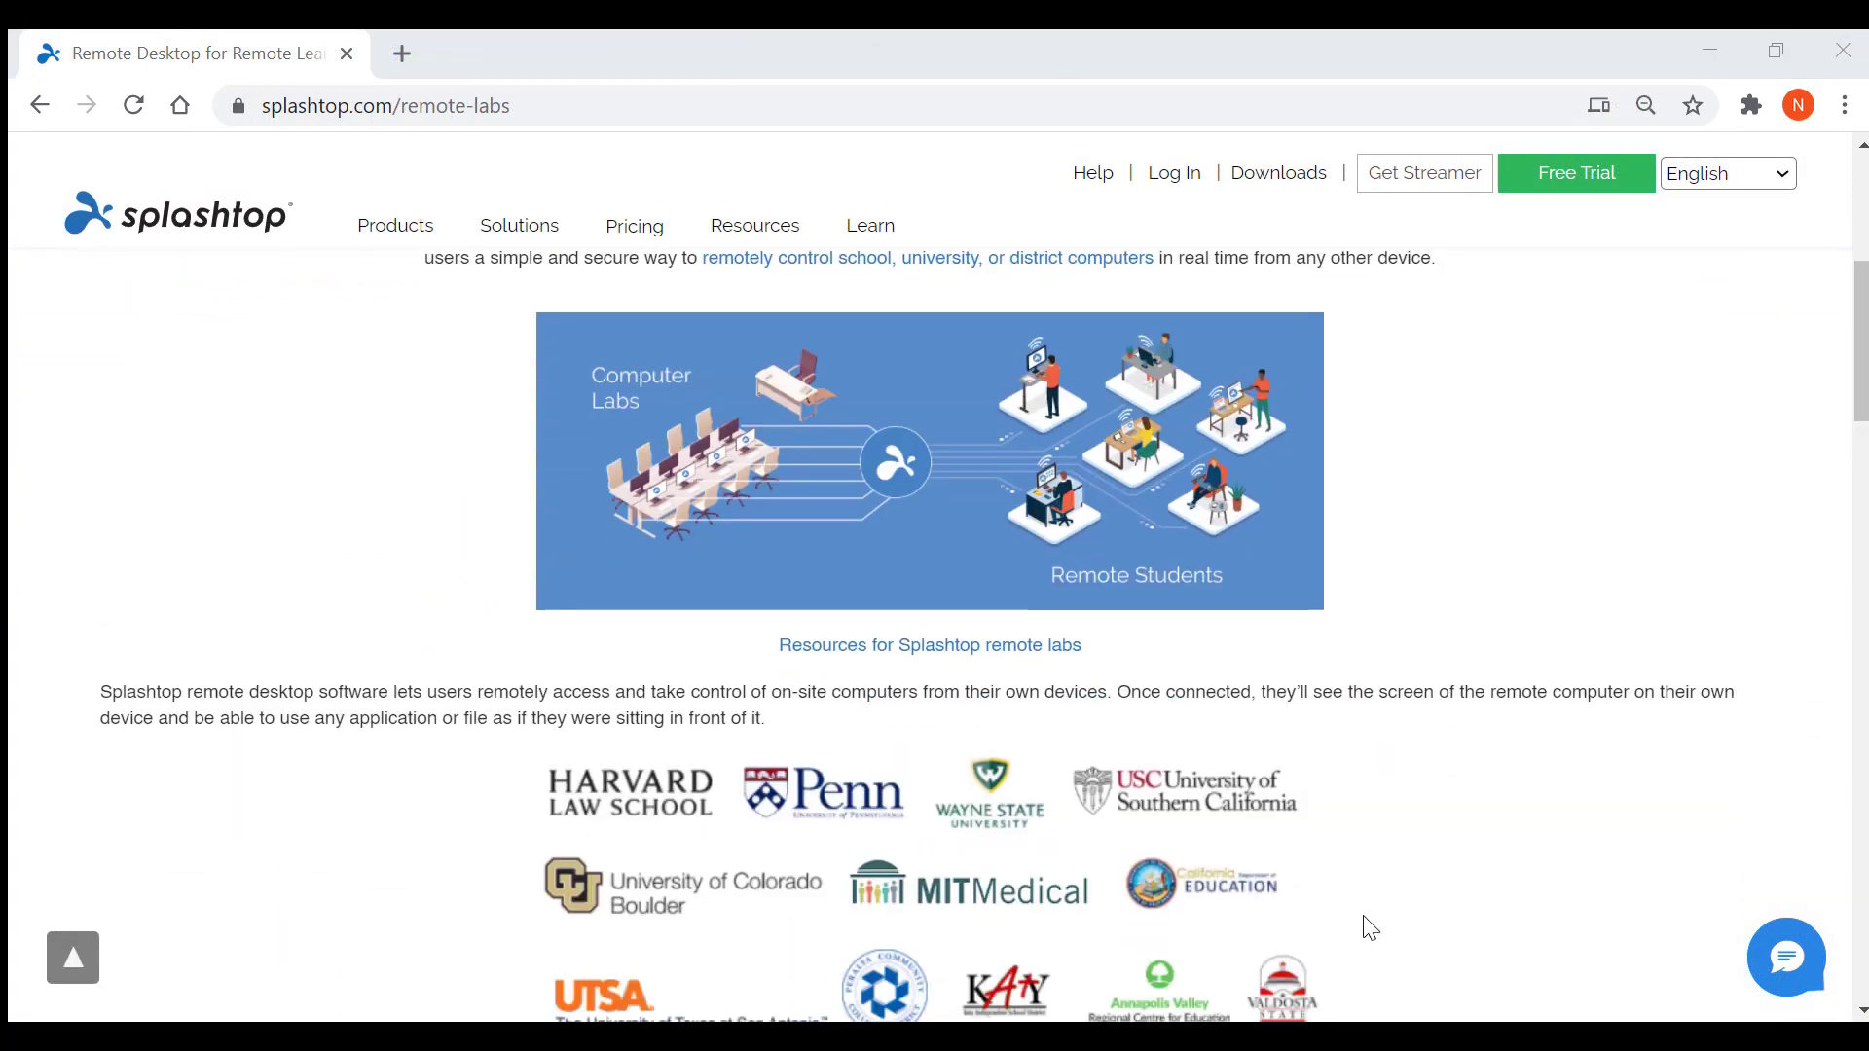
{"action": "scroll", "coordinate": [1371, 932], "scroll_direction": "down", "scroll_amount": 11}
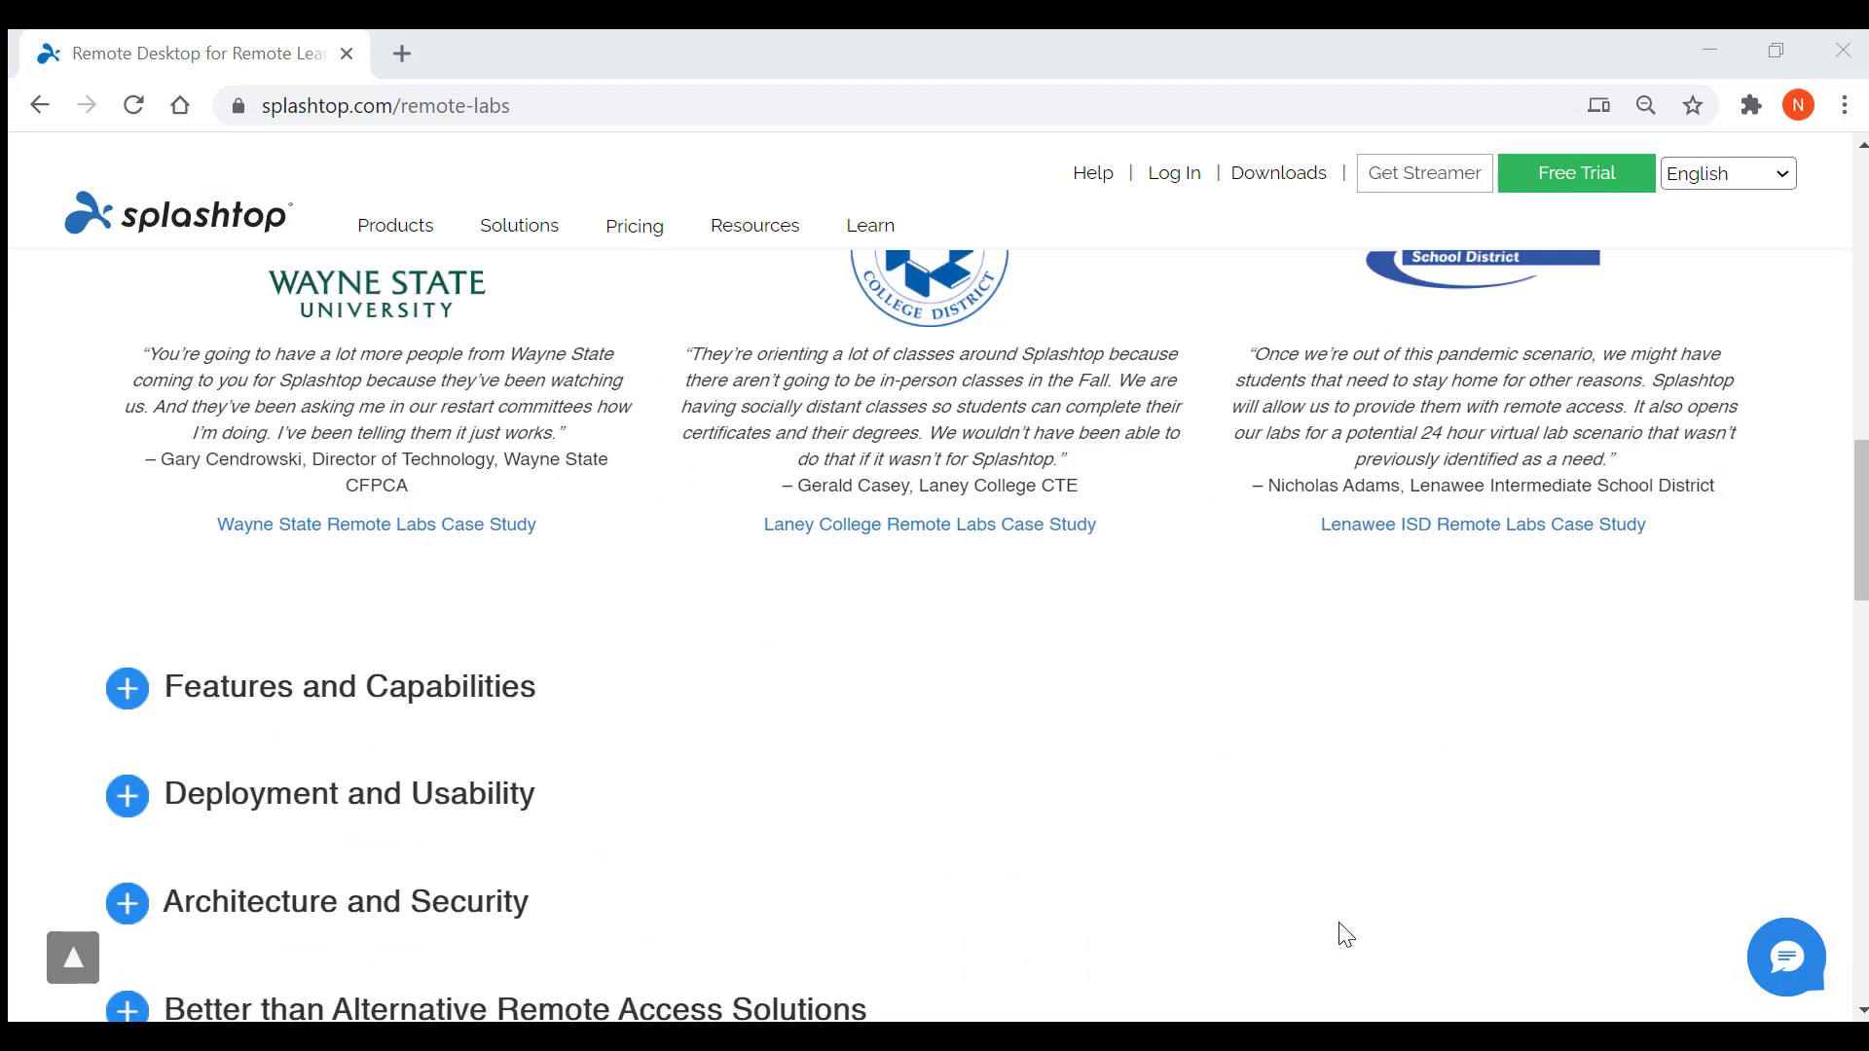
{"action": "scroll", "coordinate": [1346, 935], "scroll_direction": "down", "scroll_amount": 3}
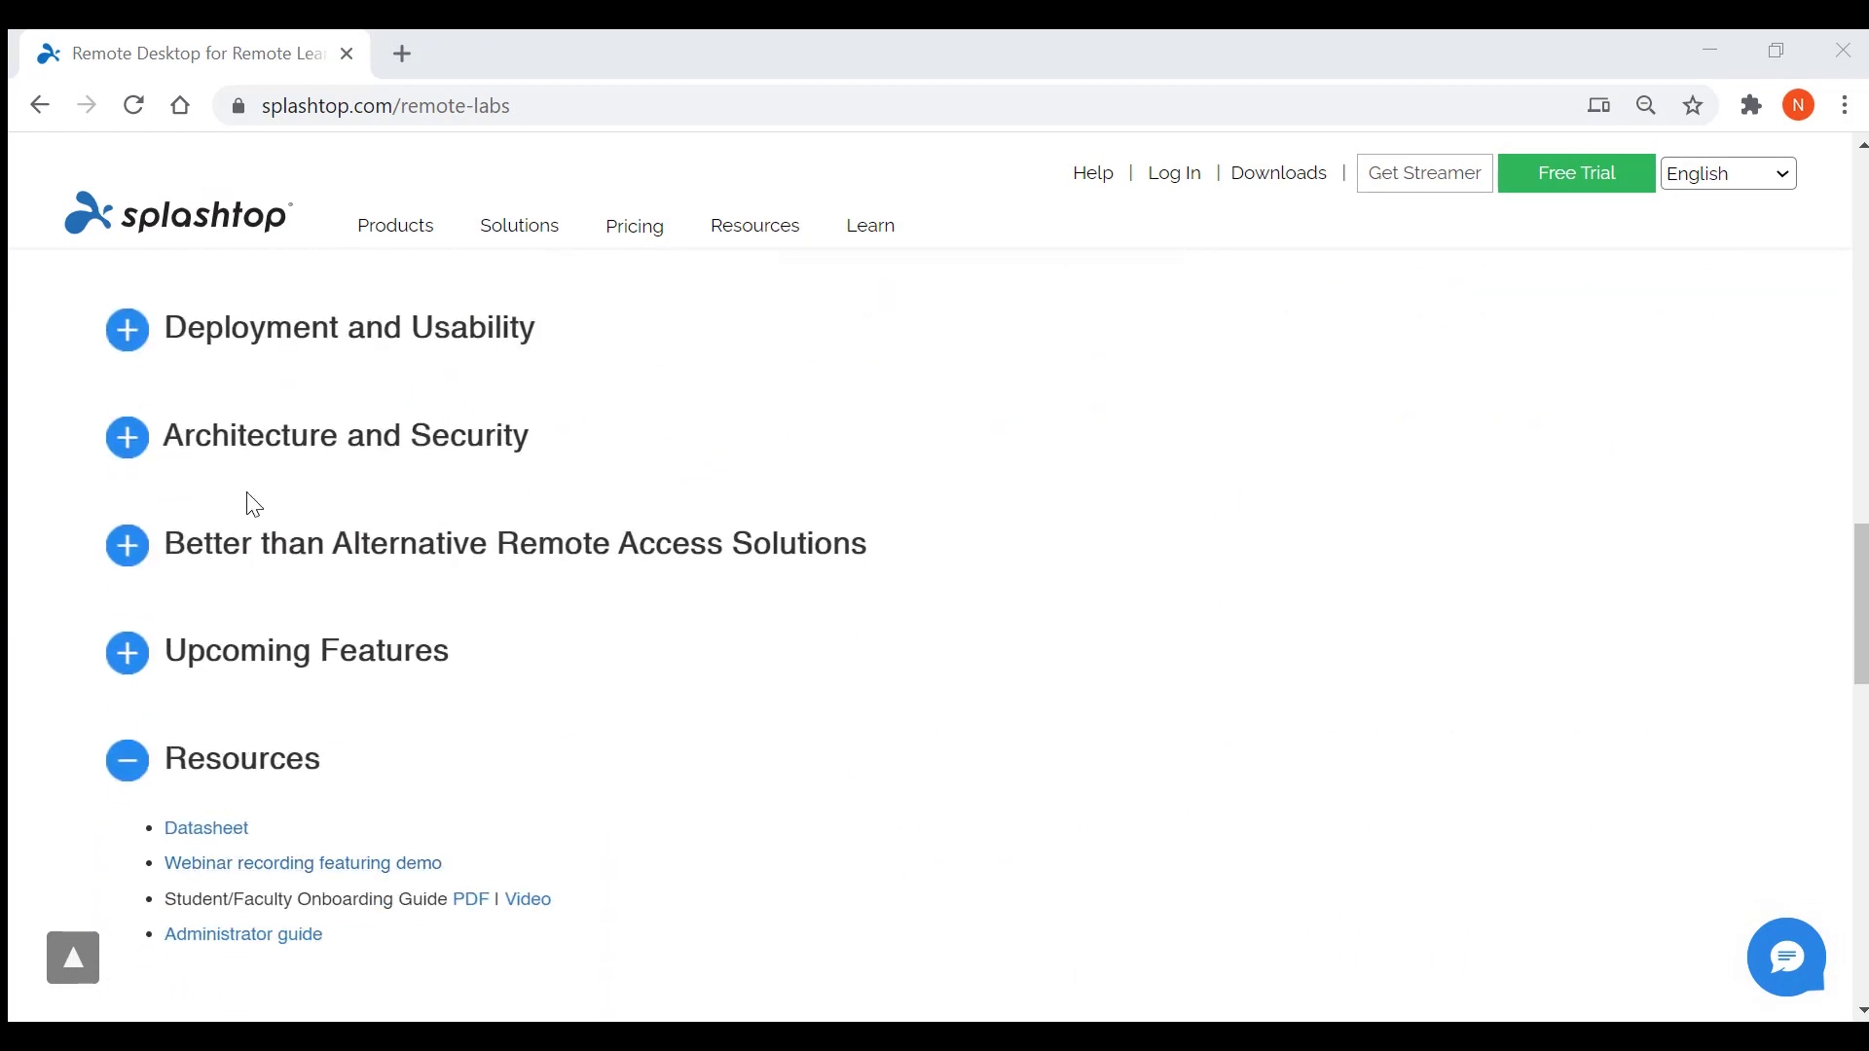
{"action": "left_click", "coordinate": [579, 106]}
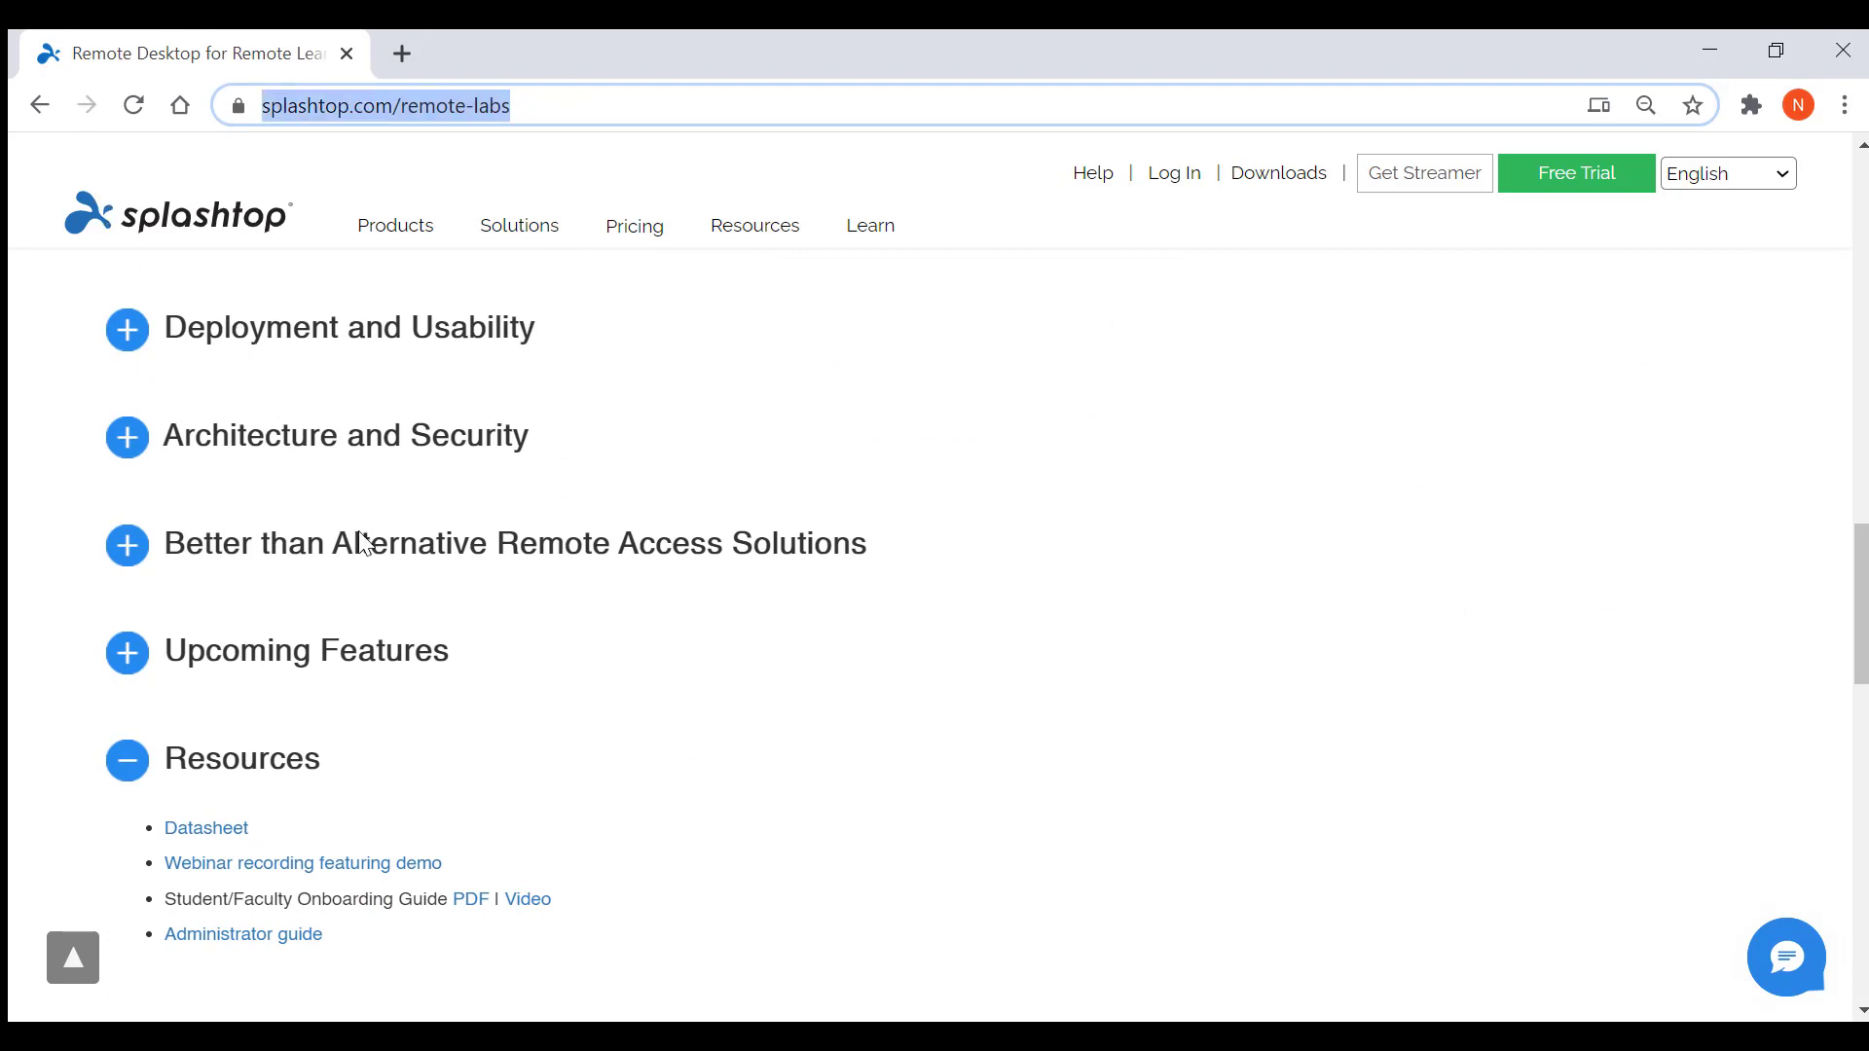